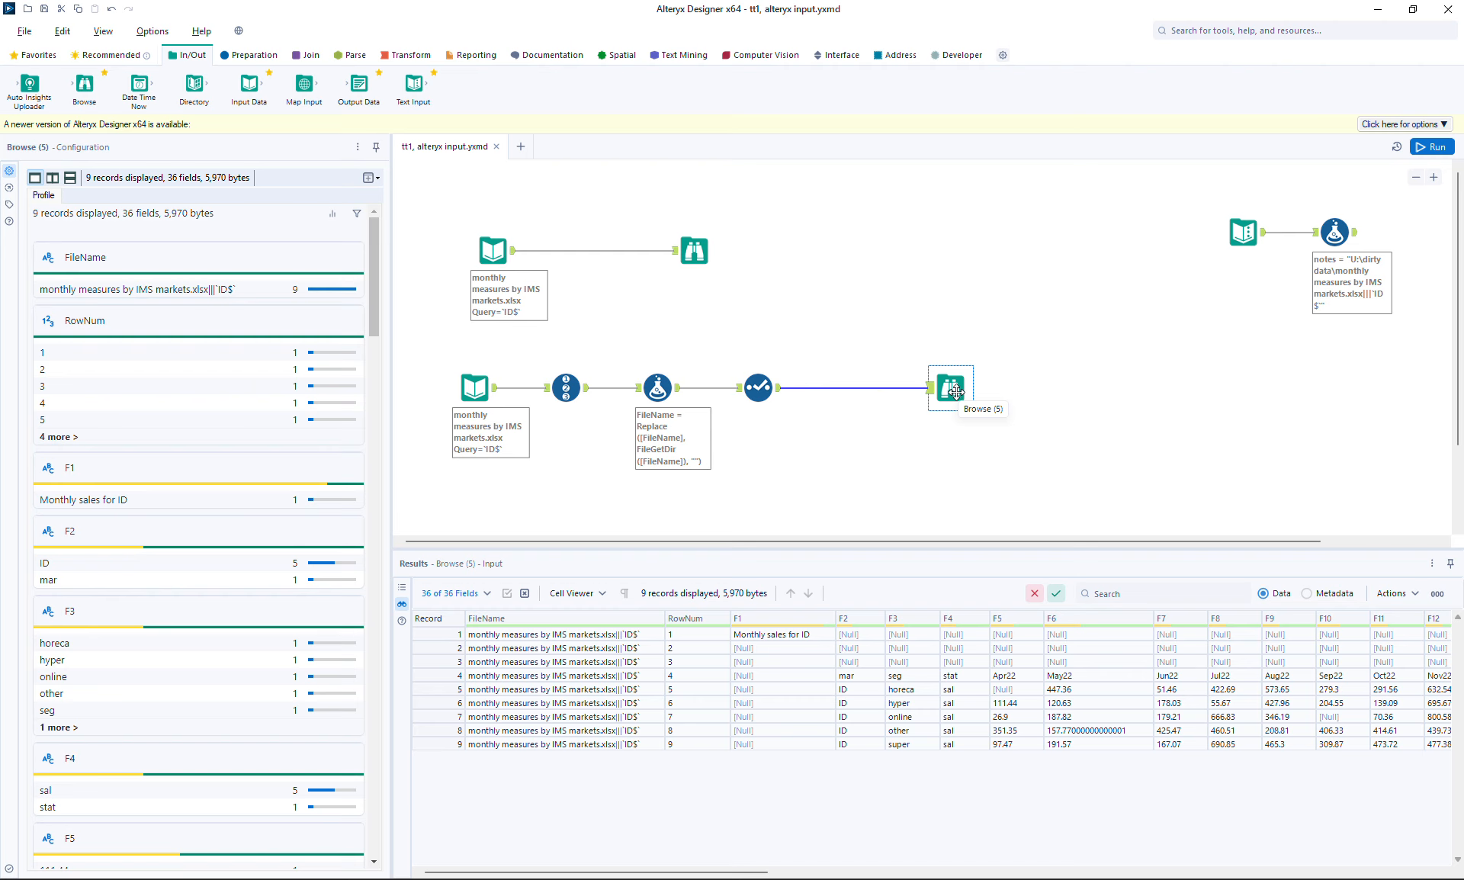
Show the upper Browse (2) output: 8 raw records across 34 fields
{"action": "left_click", "coordinate": [703, 256]}
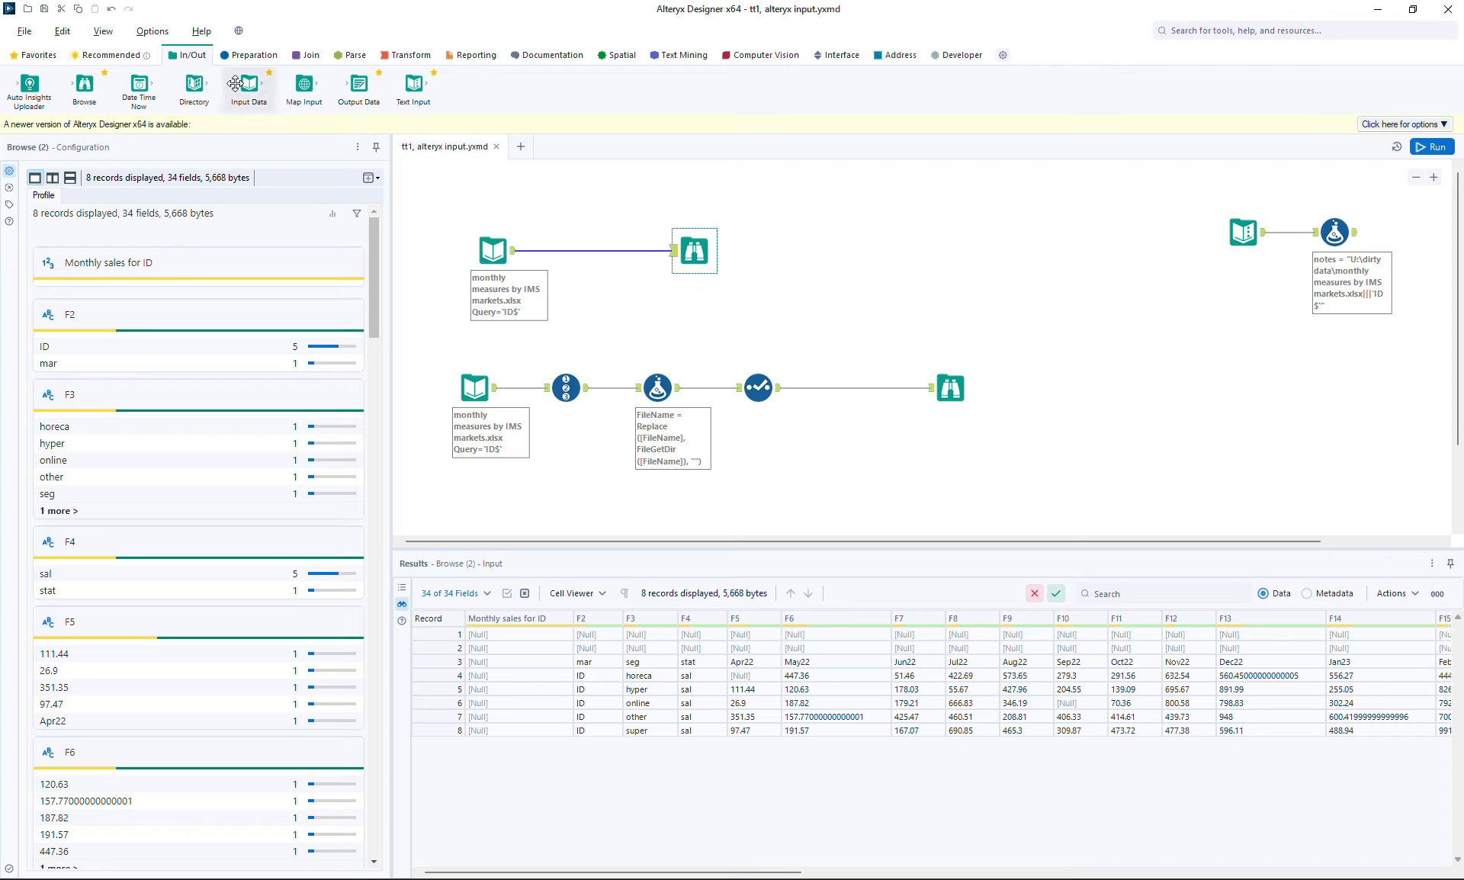
Add a new Input Data tool to the canvas, not yet connected to any file
{"action": "left_click_drag", "start_coordinate": [232, 95], "coordinate": [860, 242]}
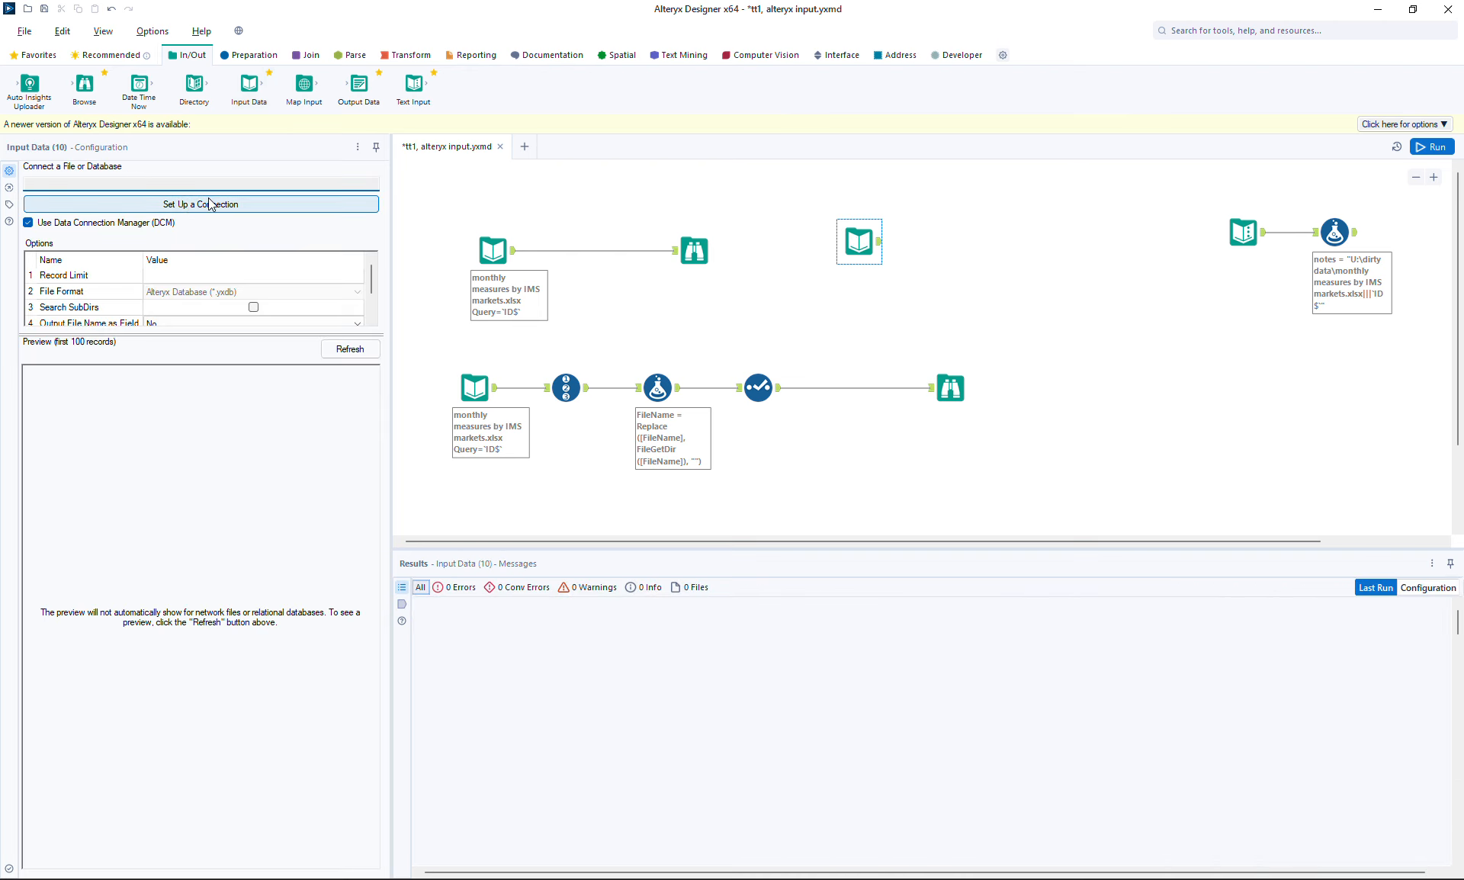
{"action": "left_click", "coordinate": [873, 237]}
{"action": "left_click", "coordinate": [497, 248]}
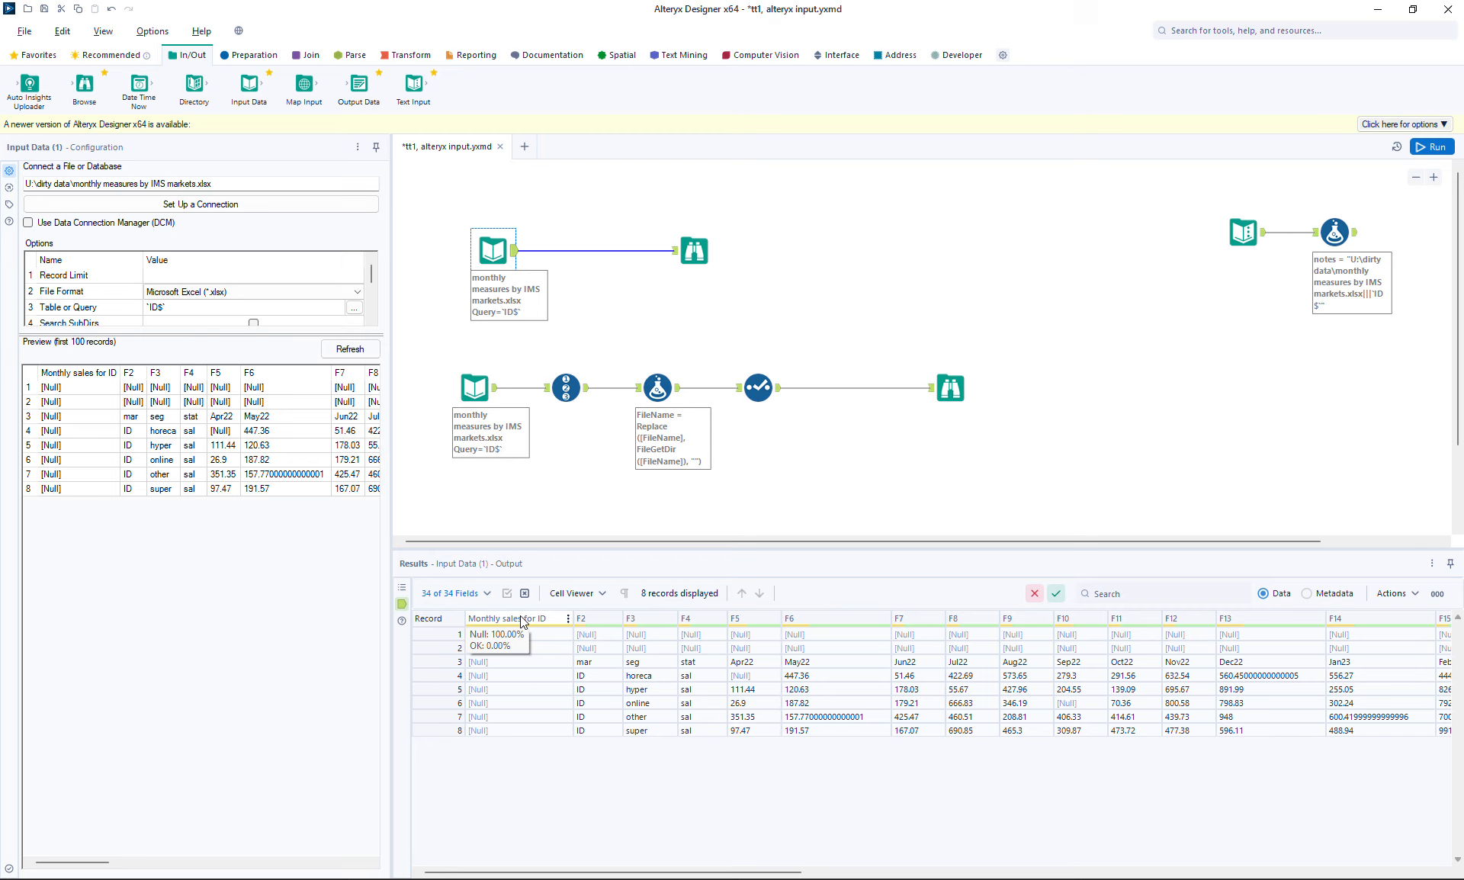
{"action": "left_click", "coordinate": [252, 59]}
{"action": "left_click_drag", "start_coordinate": [797, 85], "coordinate": [595, 253]}
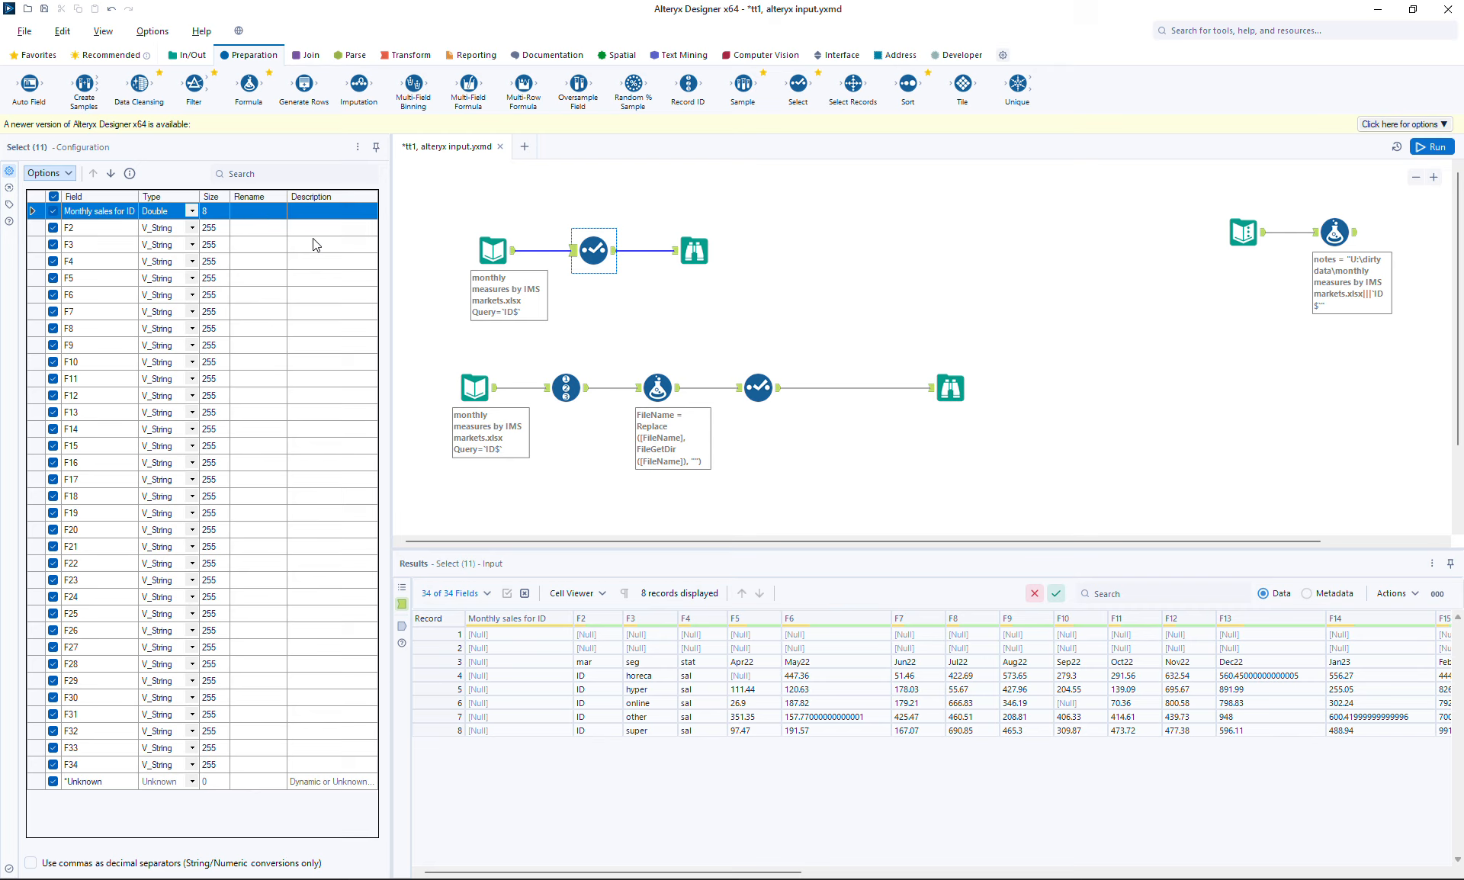
{"action": "left_click", "coordinate": [599, 260]}
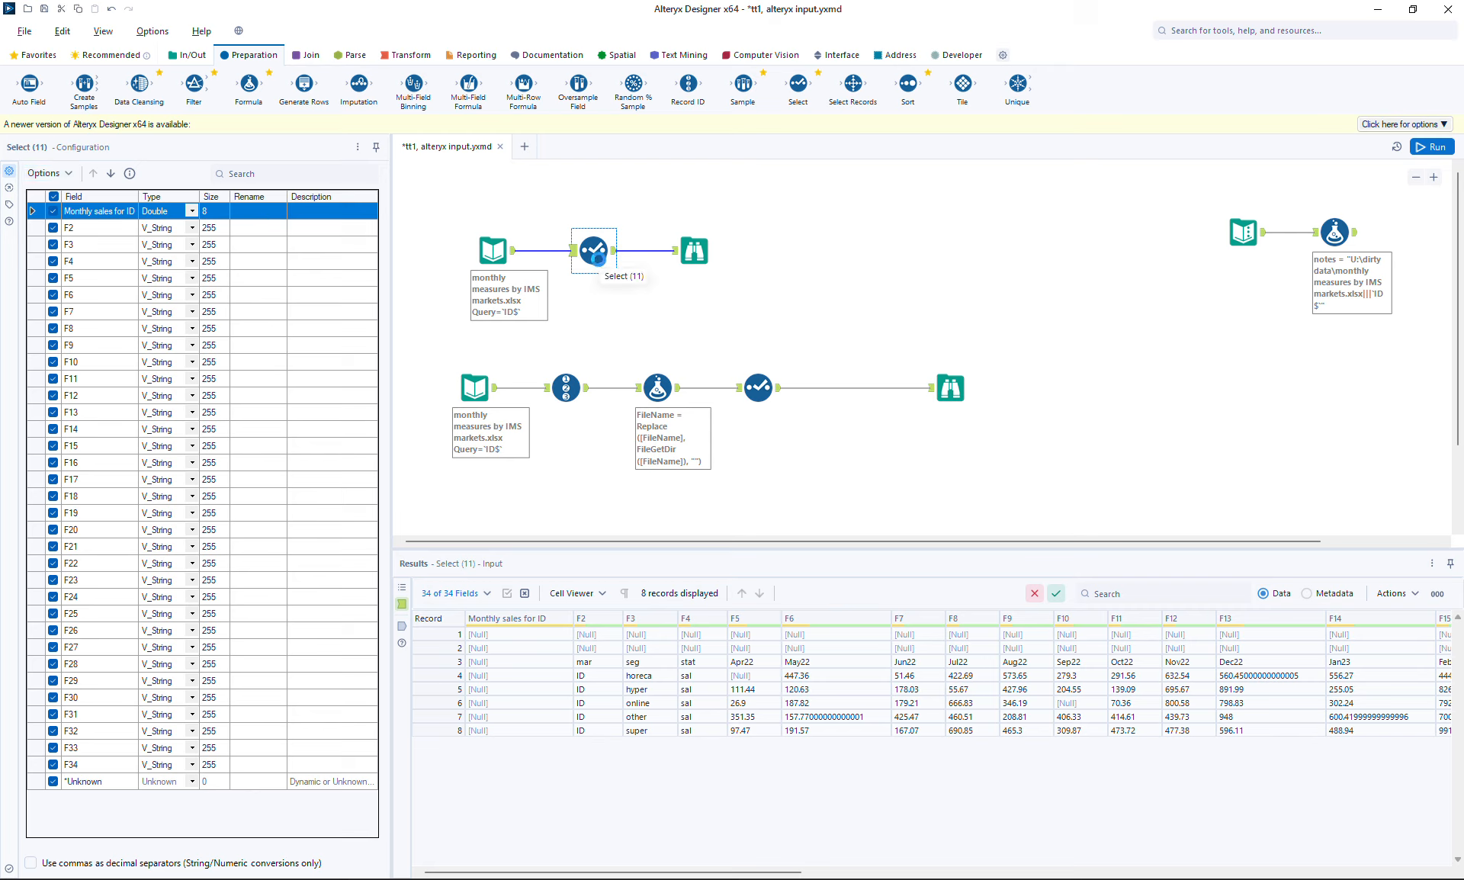
{"action": "key", "text": "Delete"}
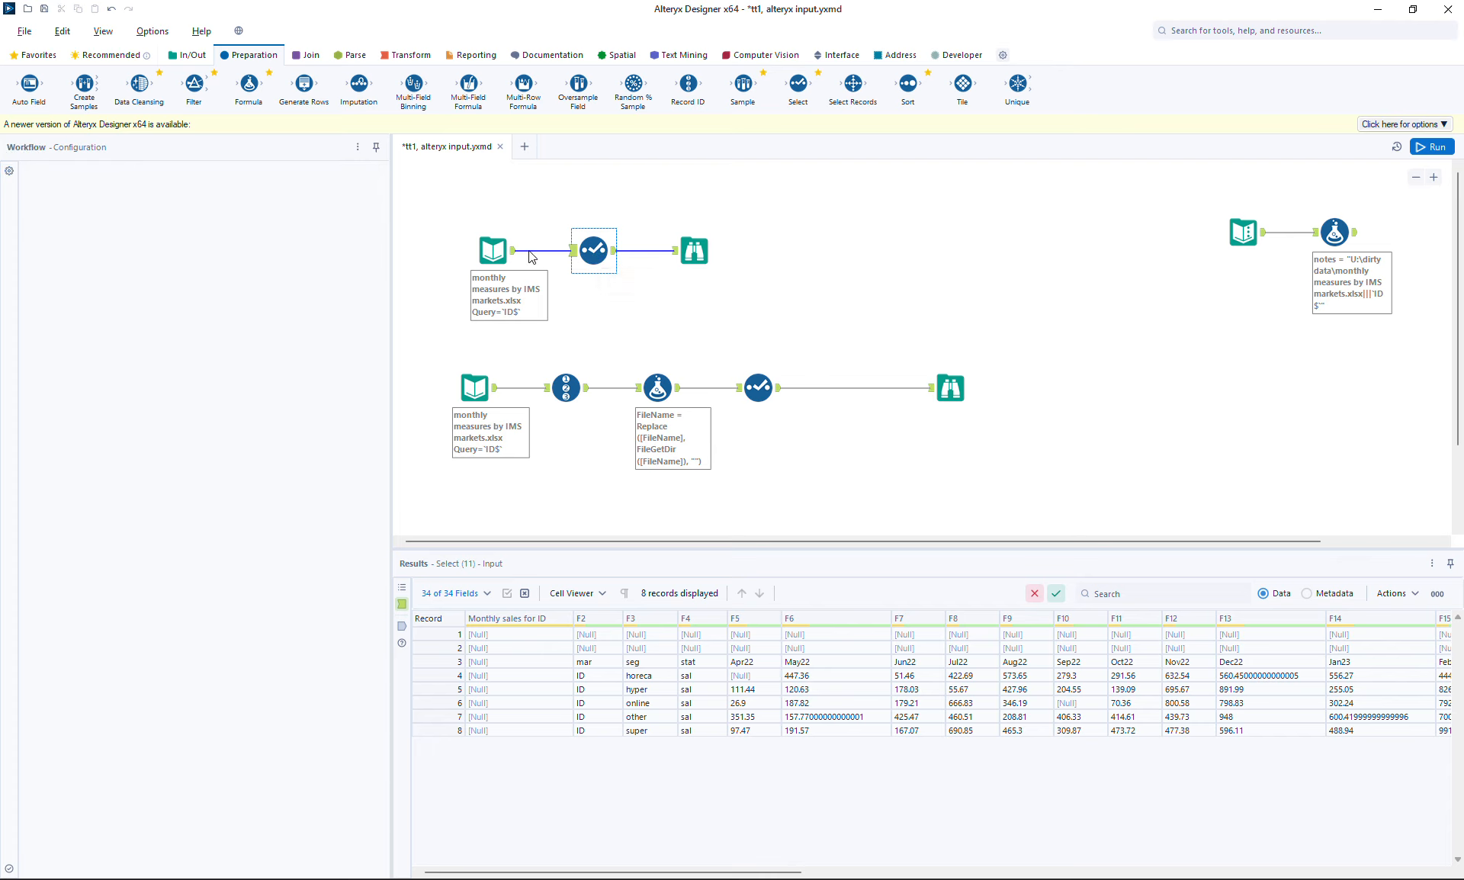
{"action": "left_click_drag", "start_coordinate": [515, 257], "coordinate": [674, 251]}
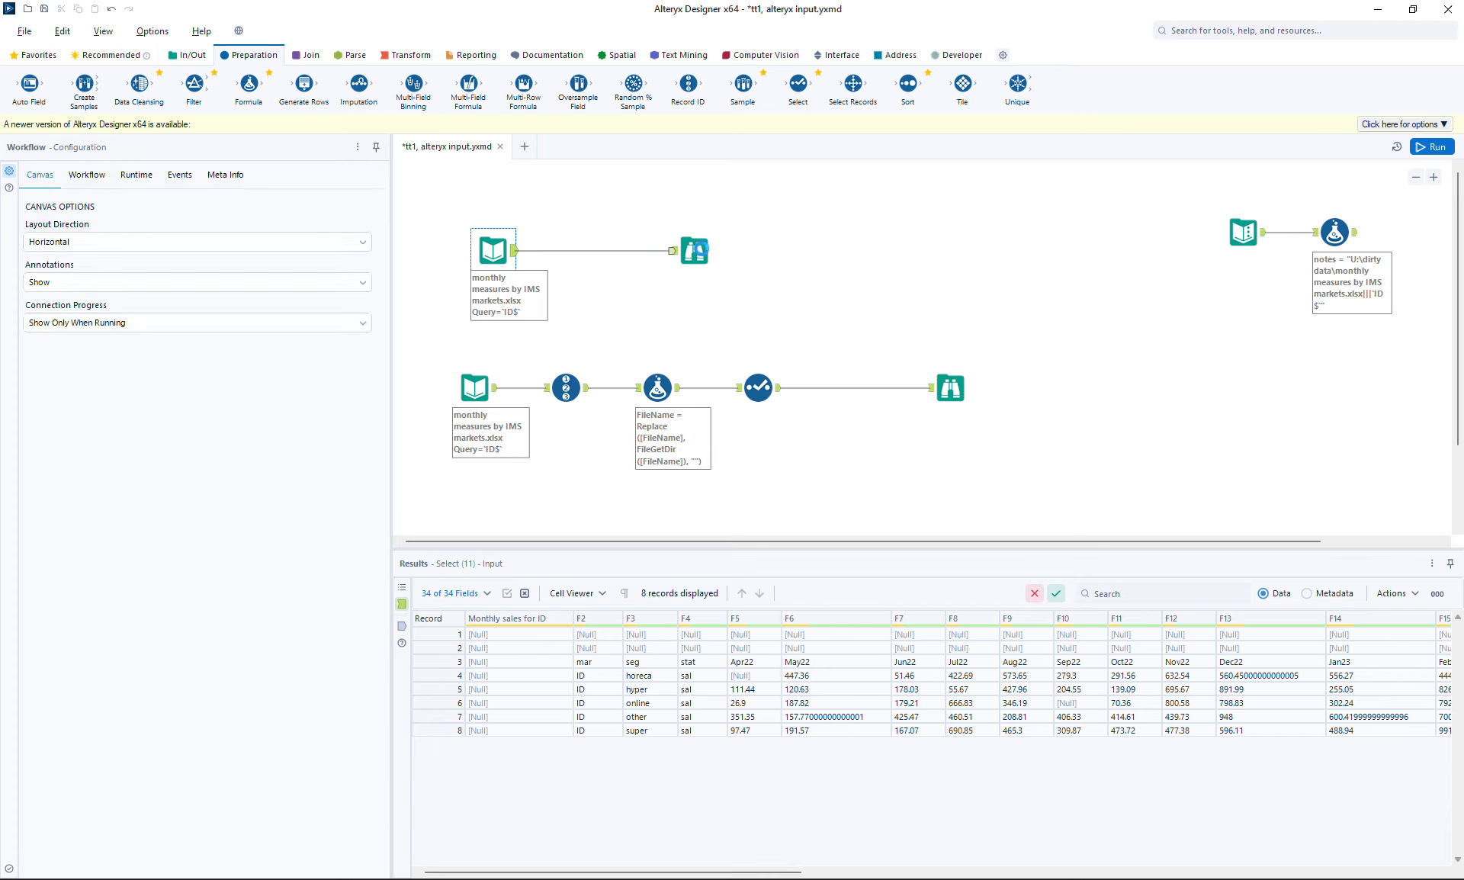
{"action": "left_click", "coordinate": [700, 250]}
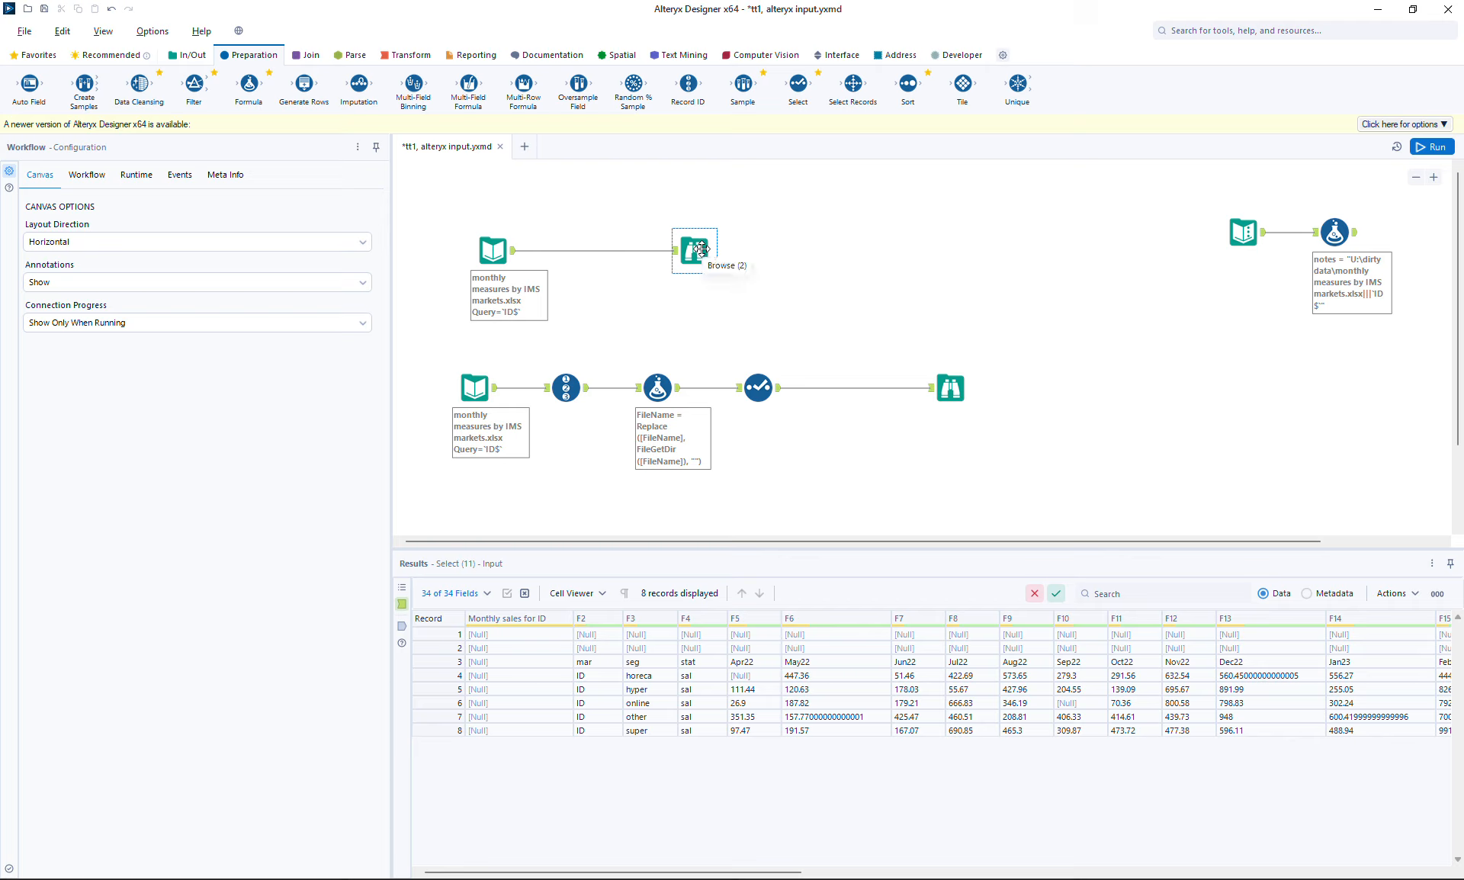
{"action": "left_click", "coordinate": [632, 306]}
{"action": "left_click", "coordinate": [961, 395]}
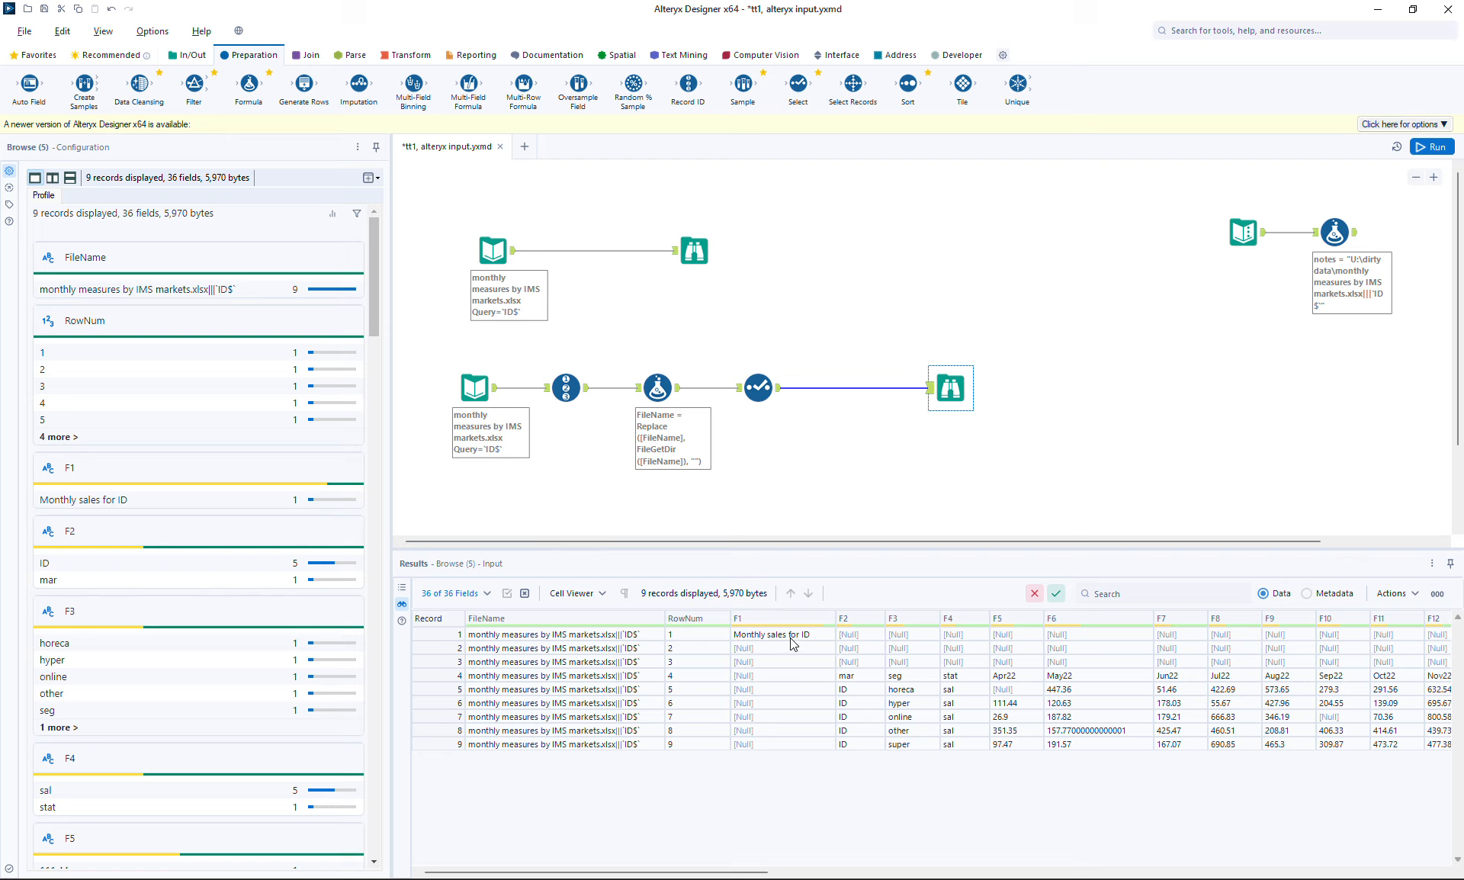
{"action": "mouse_move", "coordinate": [1104, 631]}
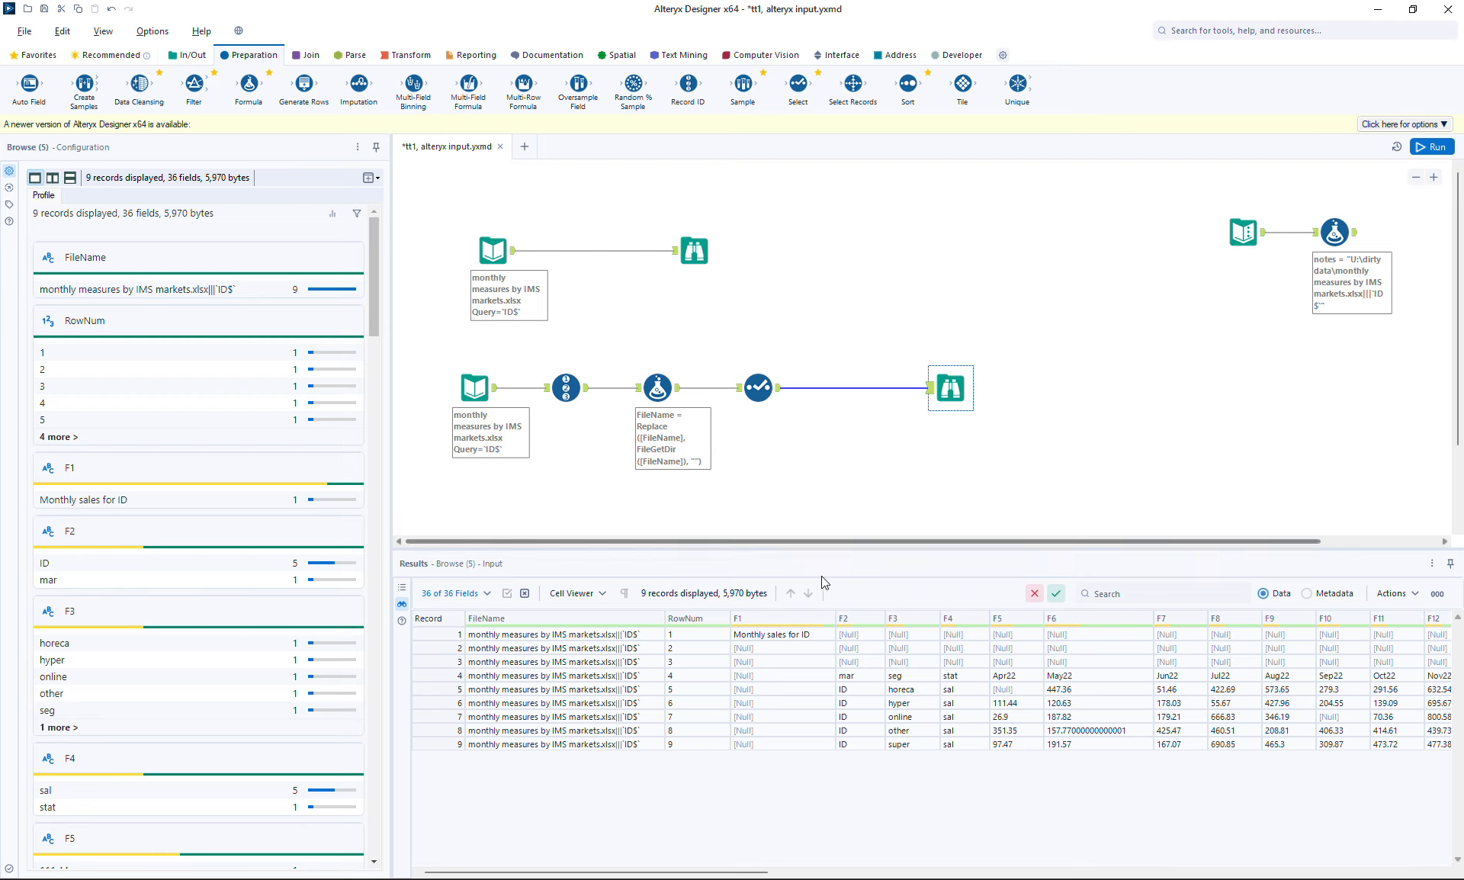
{"action": "left_click", "coordinate": [695, 251]}
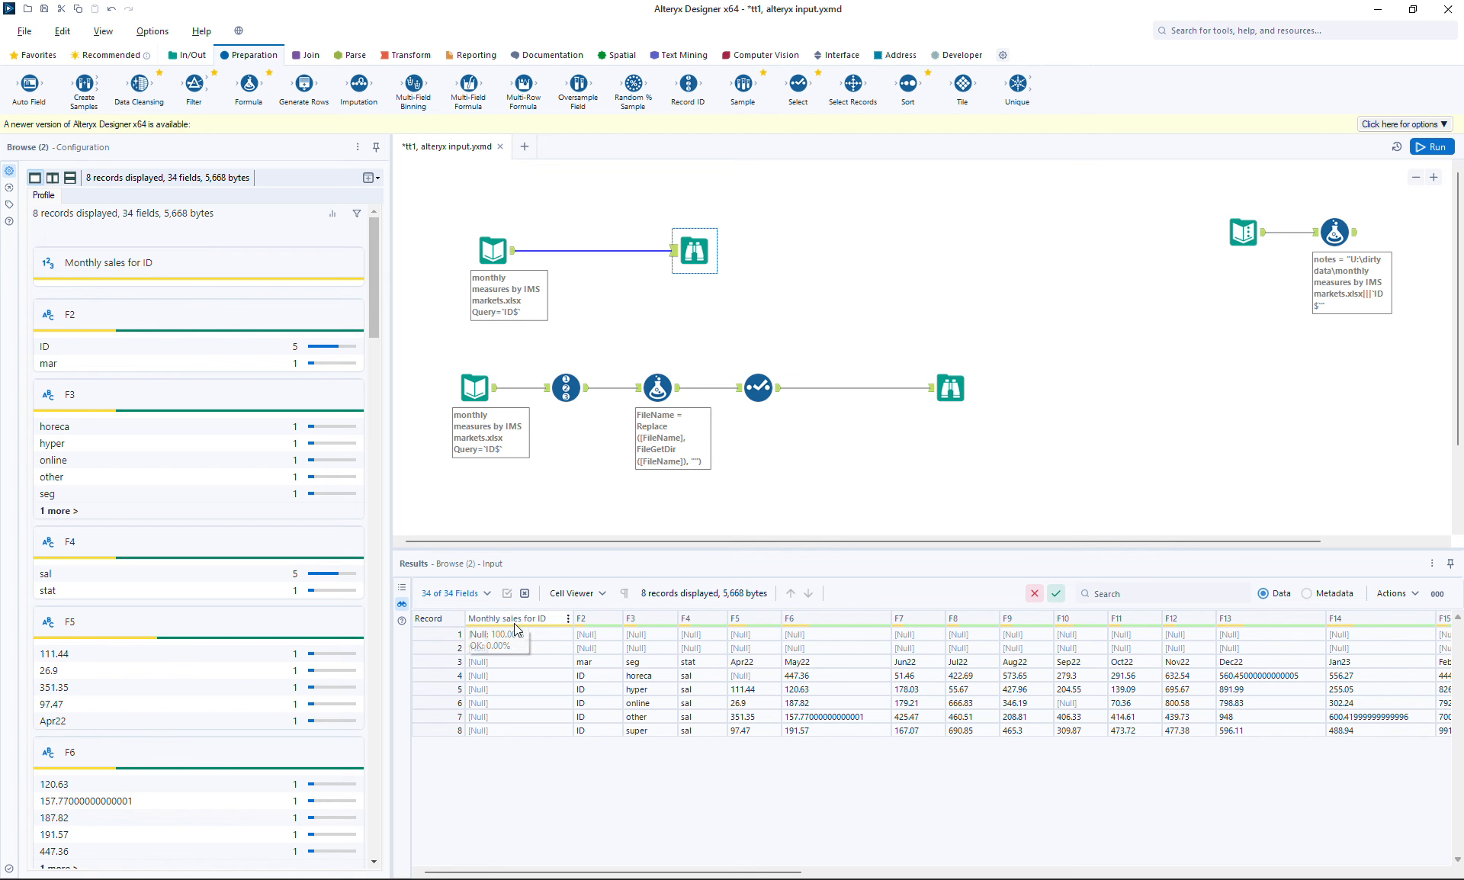
{"action": "left_click", "coordinate": [953, 389]}
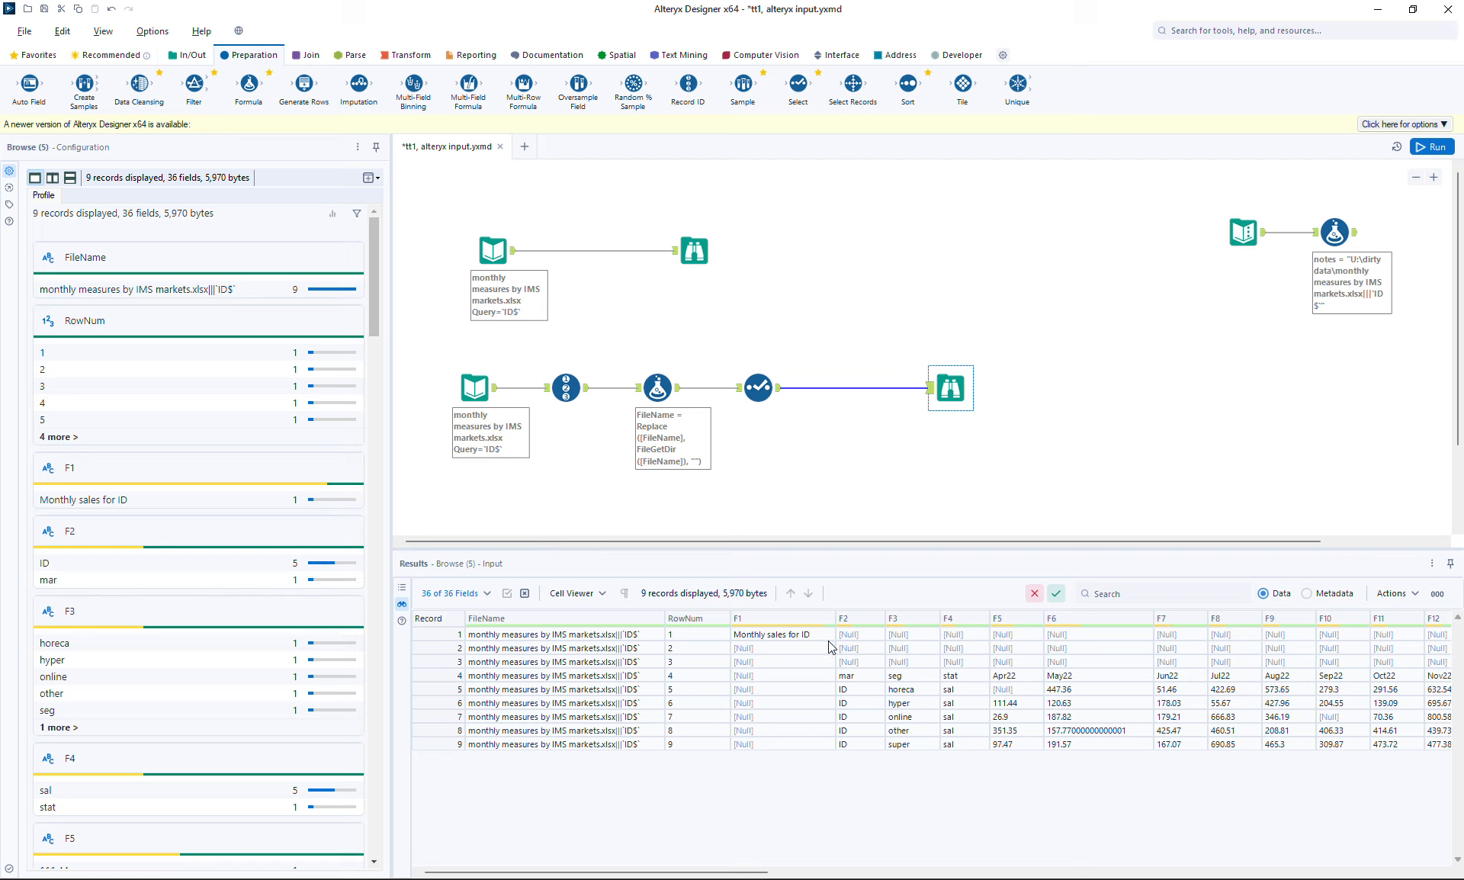
{"action": "left_click", "coordinate": [693, 252]}
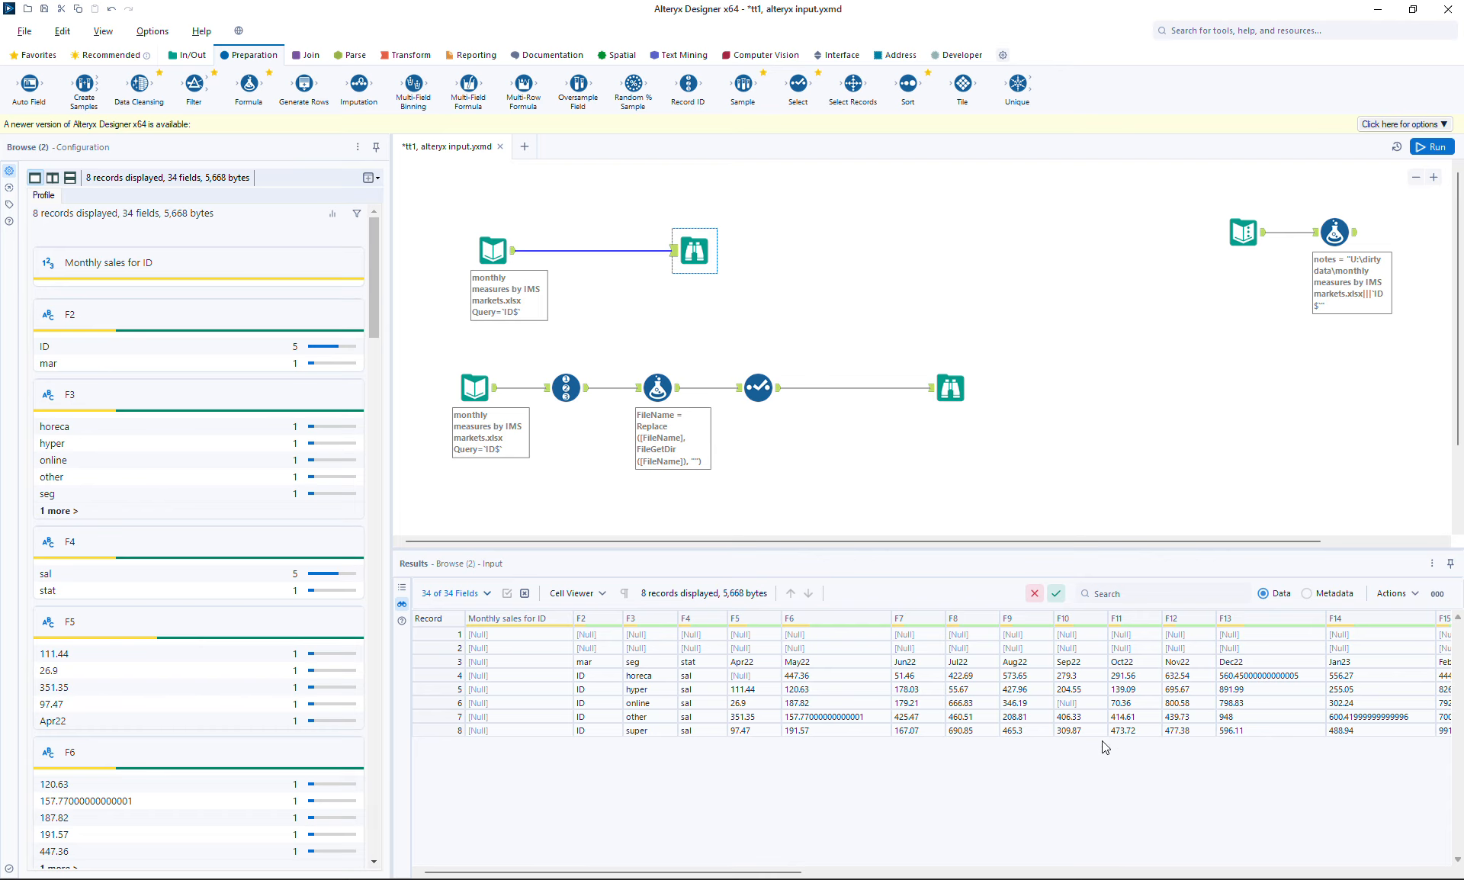
Compare Browse (5)'s 9-record, 36-field output with the top branch, ending on the lower branch
{"action": "left_click", "coordinate": [950, 391]}
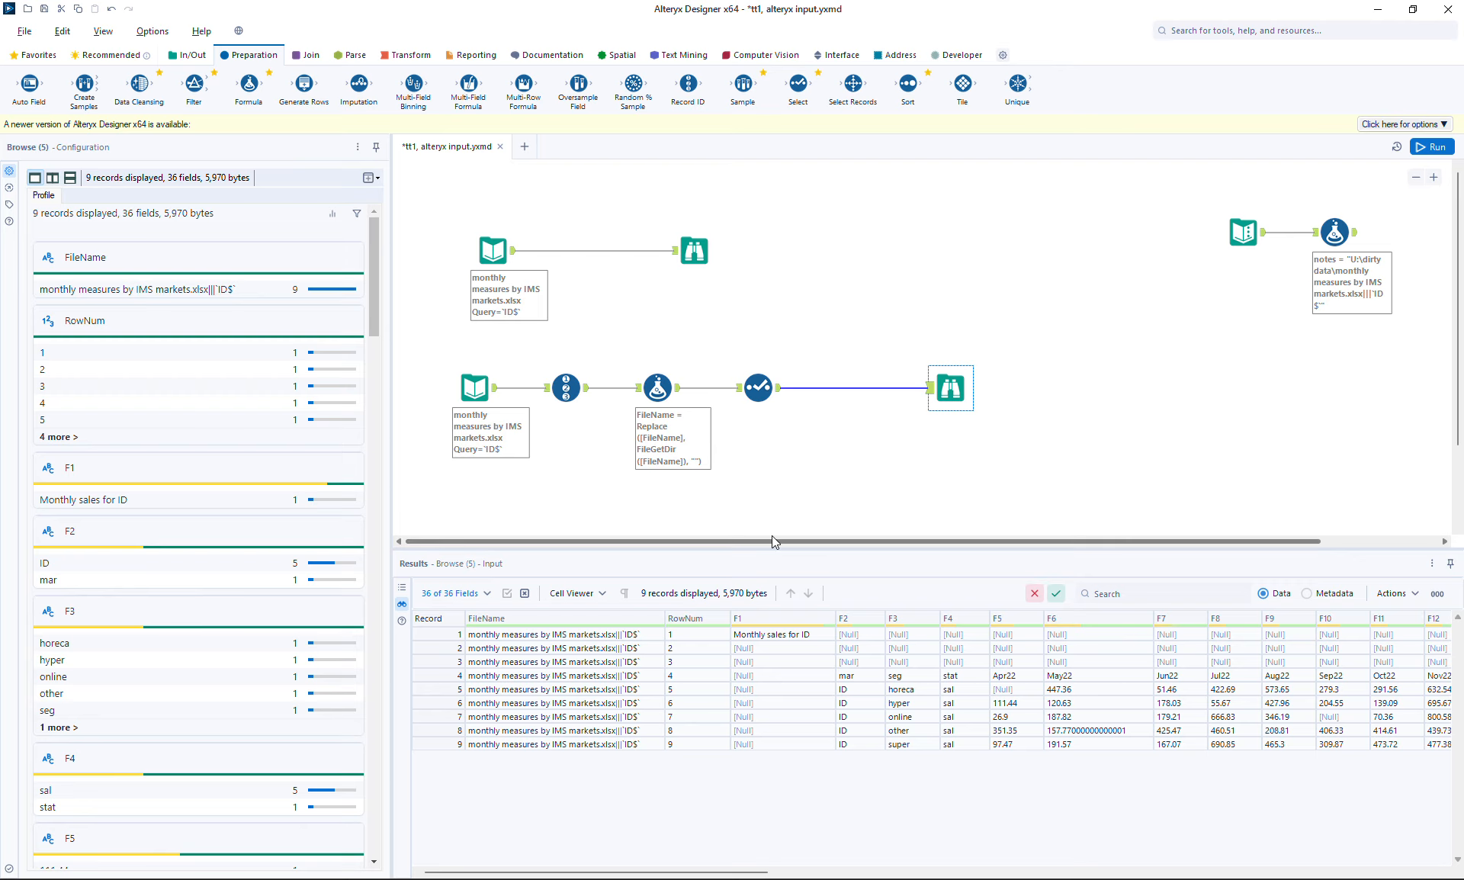
{"action": "left_click", "coordinate": [690, 244]}
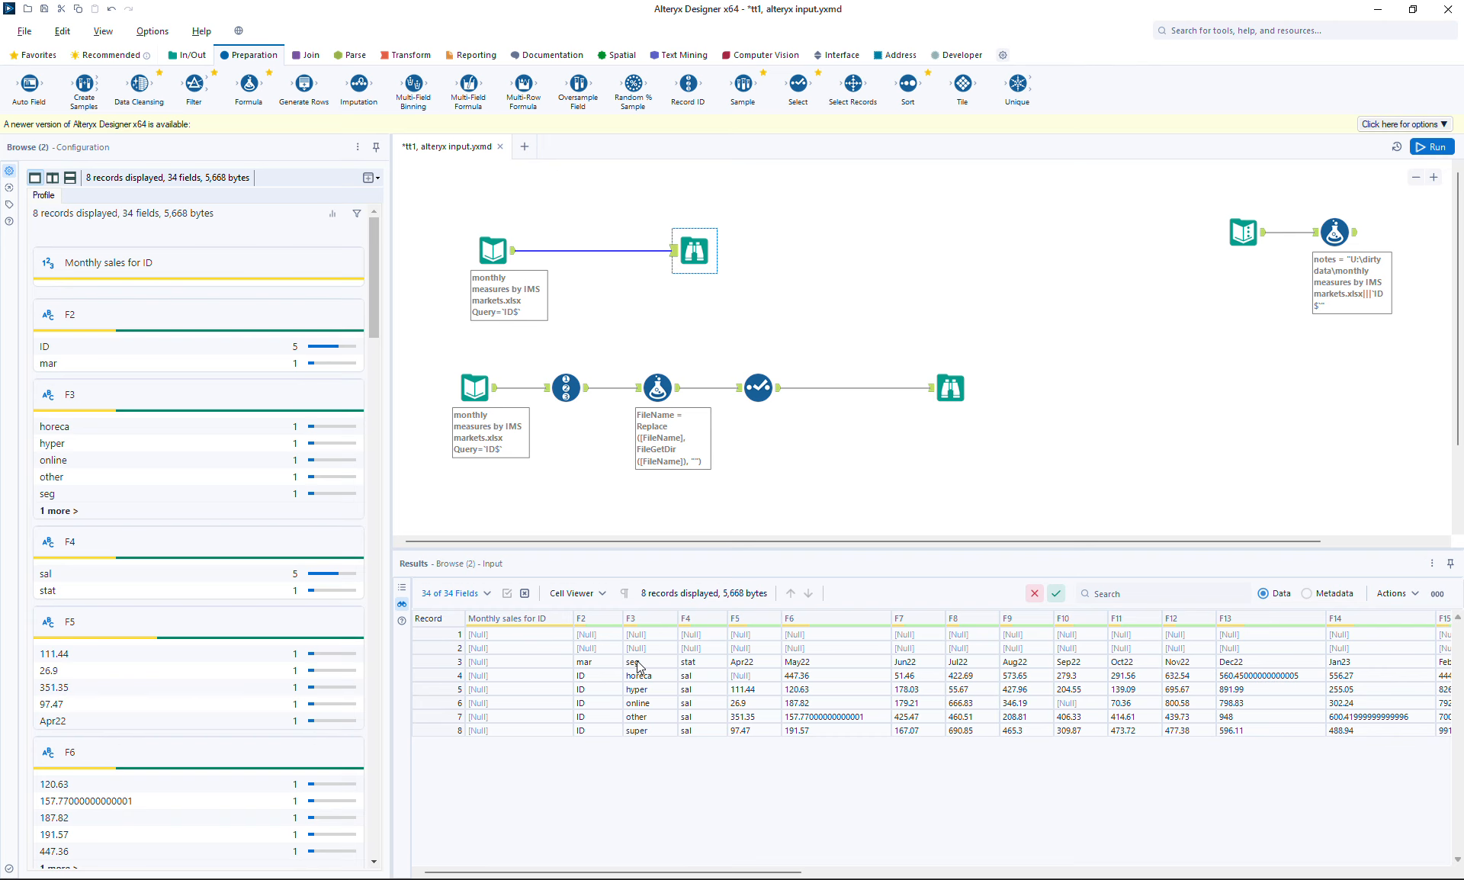
{"action": "left_click", "coordinate": [949, 388]}
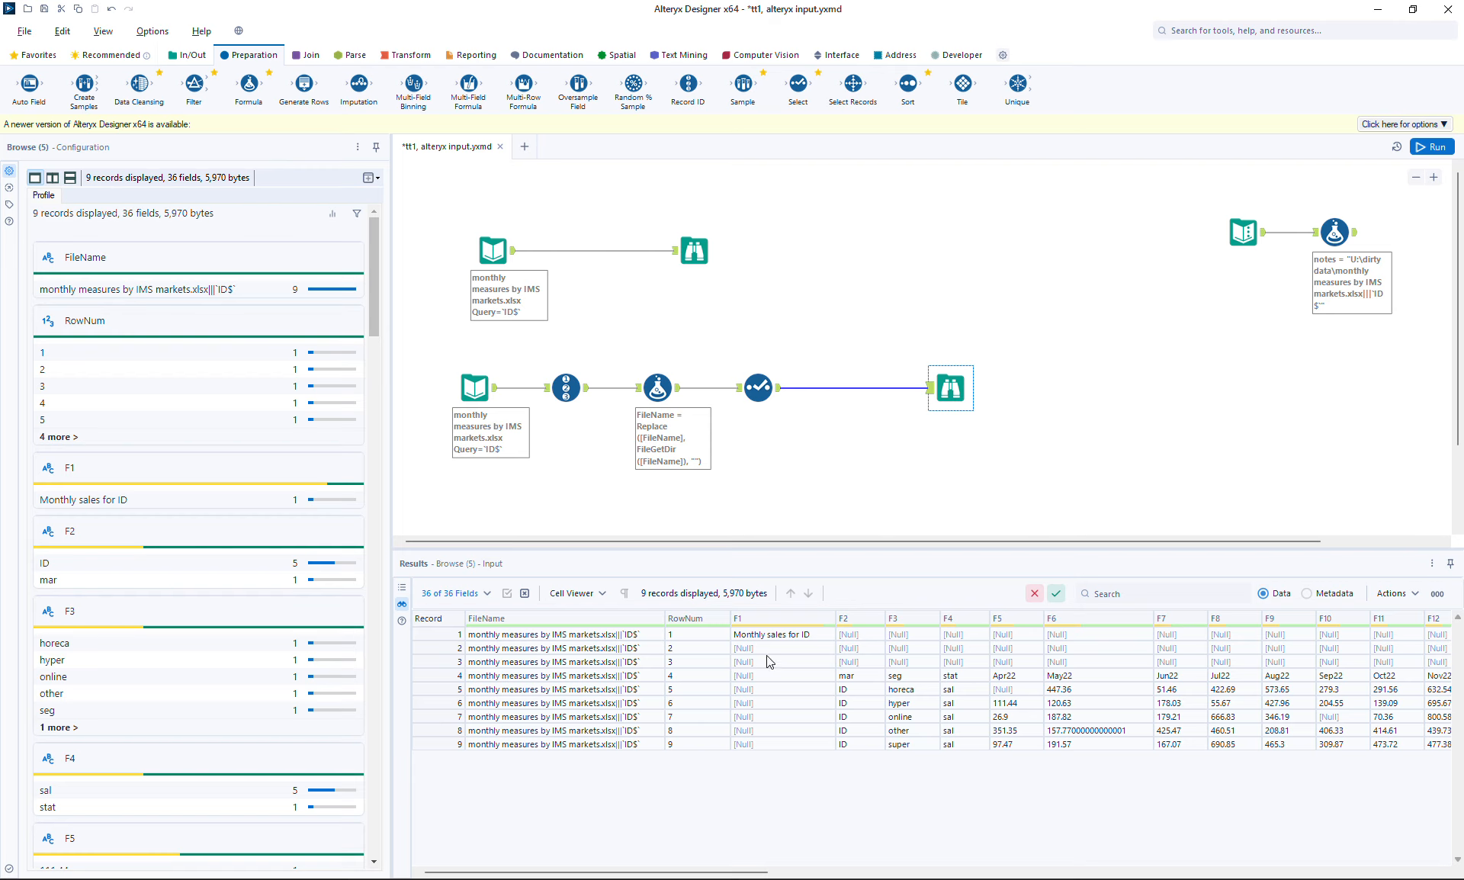
Zoom out and duplicate the whole lower processing chain with copy and paste
{"action": "left_click", "coordinate": [1418, 180]}
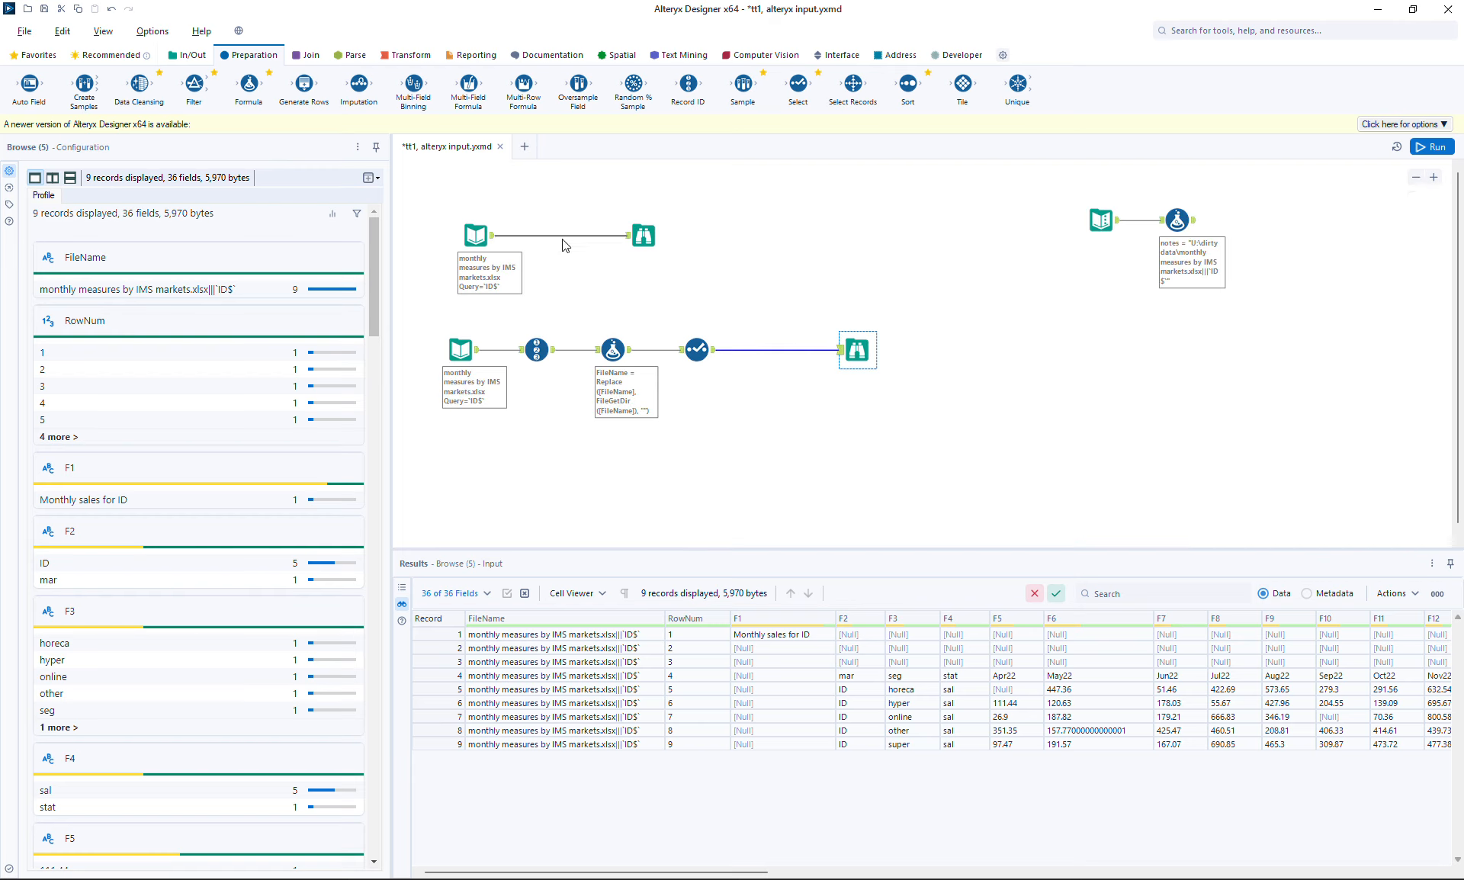
{"action": "left_click_drag", "start_coordinate": [421, 324], "coordinate": [885, 347]}
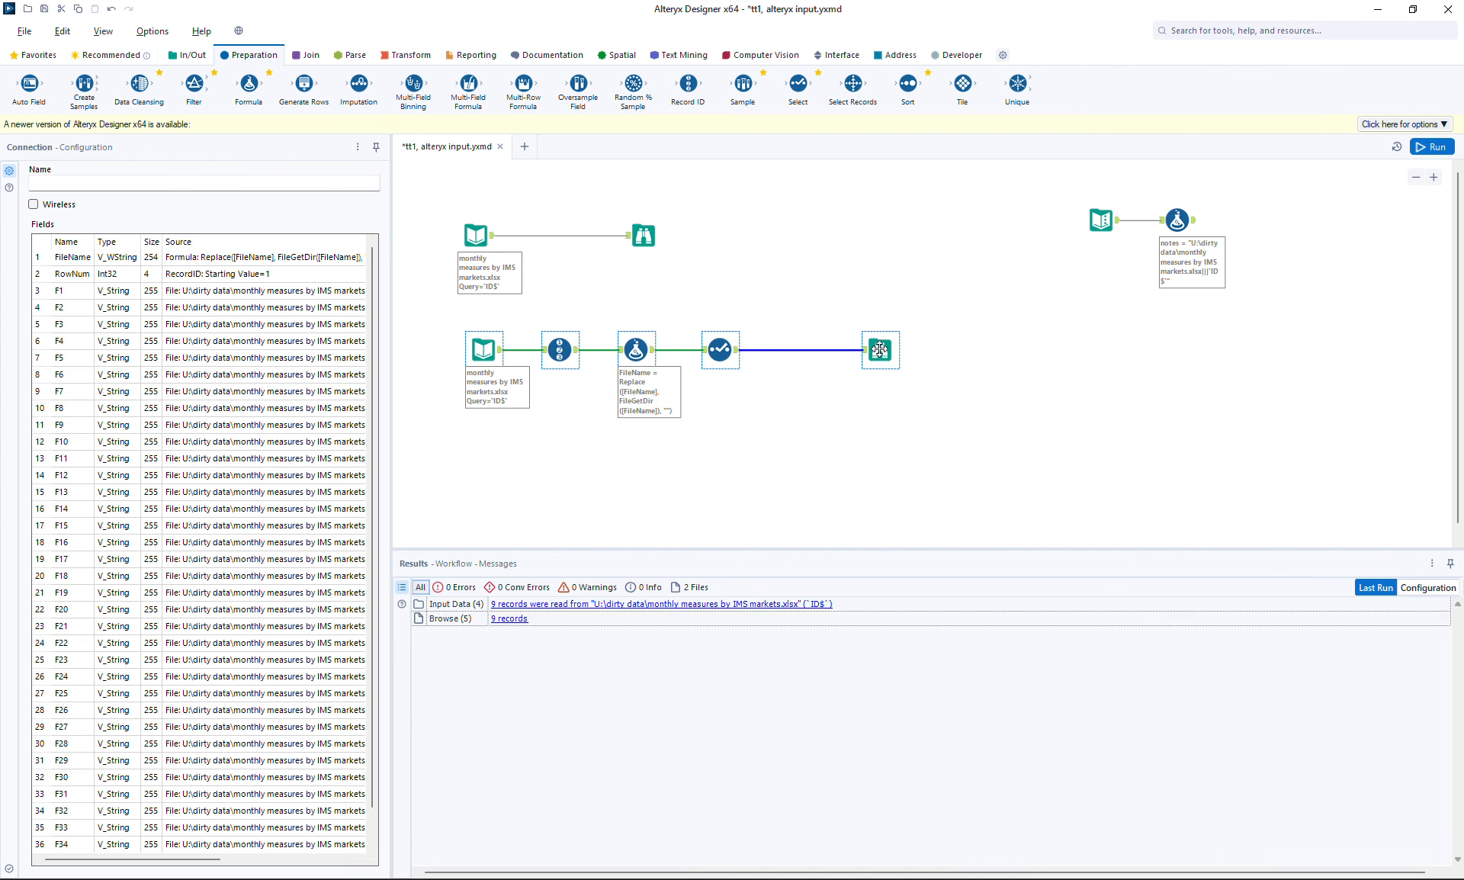
{"action": "key", "text": "ctrl+r"}
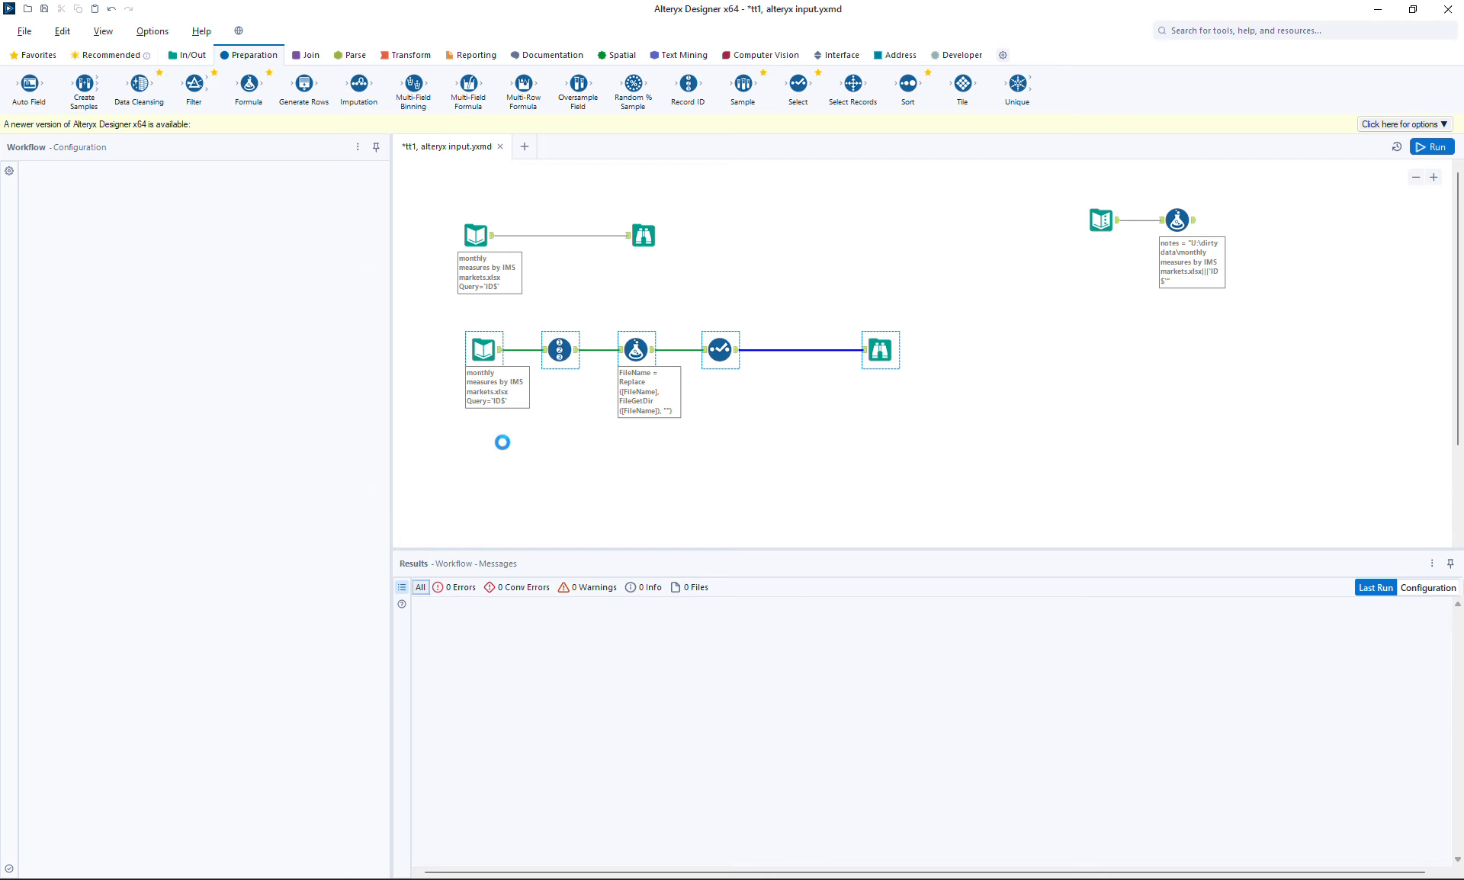
{"action": "key", "text": "ctrl+v"}
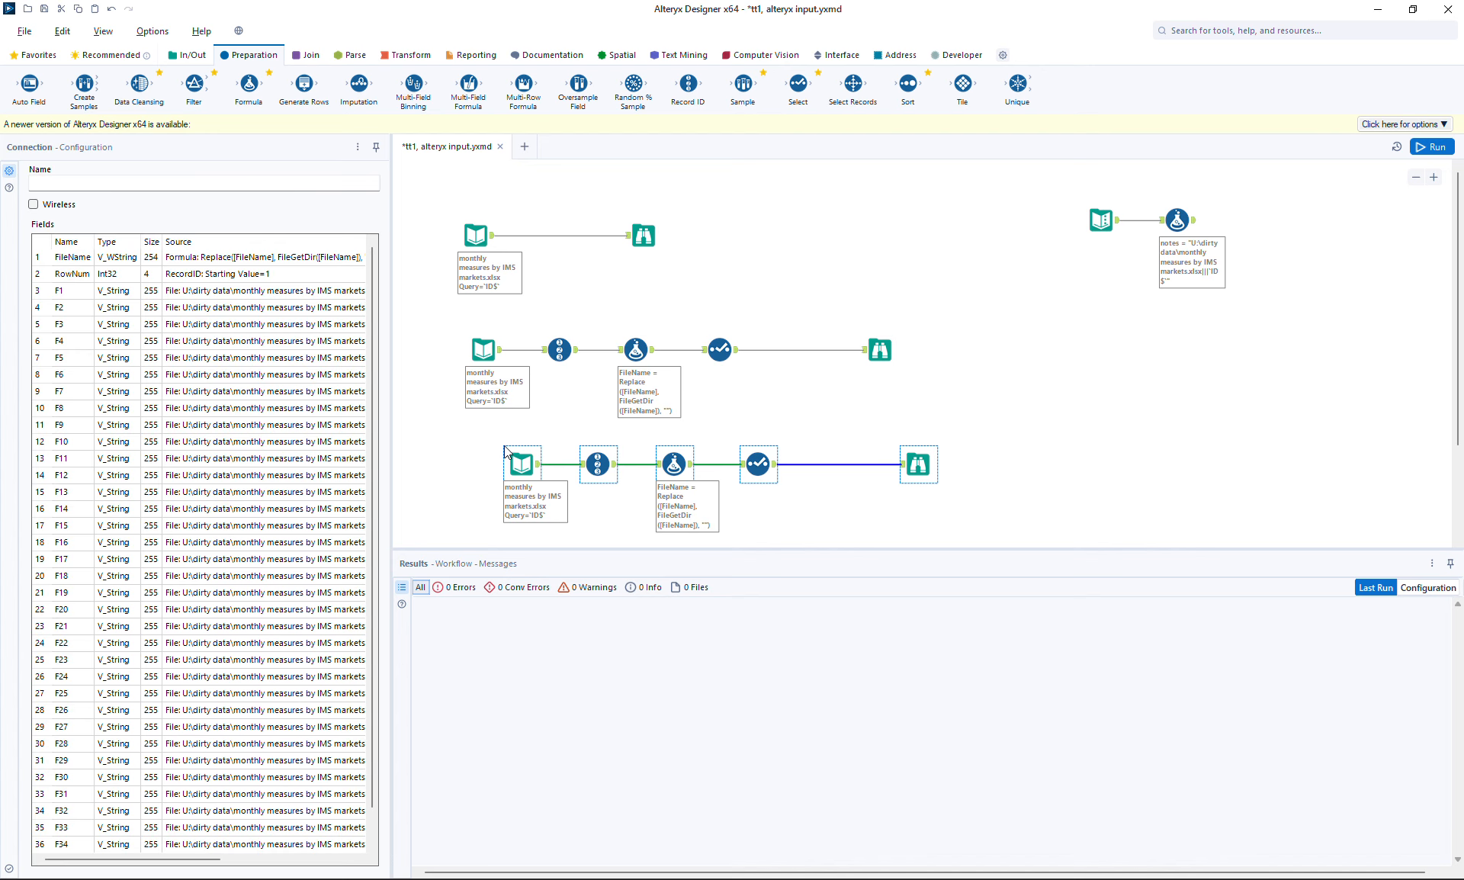
Point the copied Input Data at the ML sheet and run, reading 10 ML records
{"action": "left_click", "coordinate": [521, 467]}
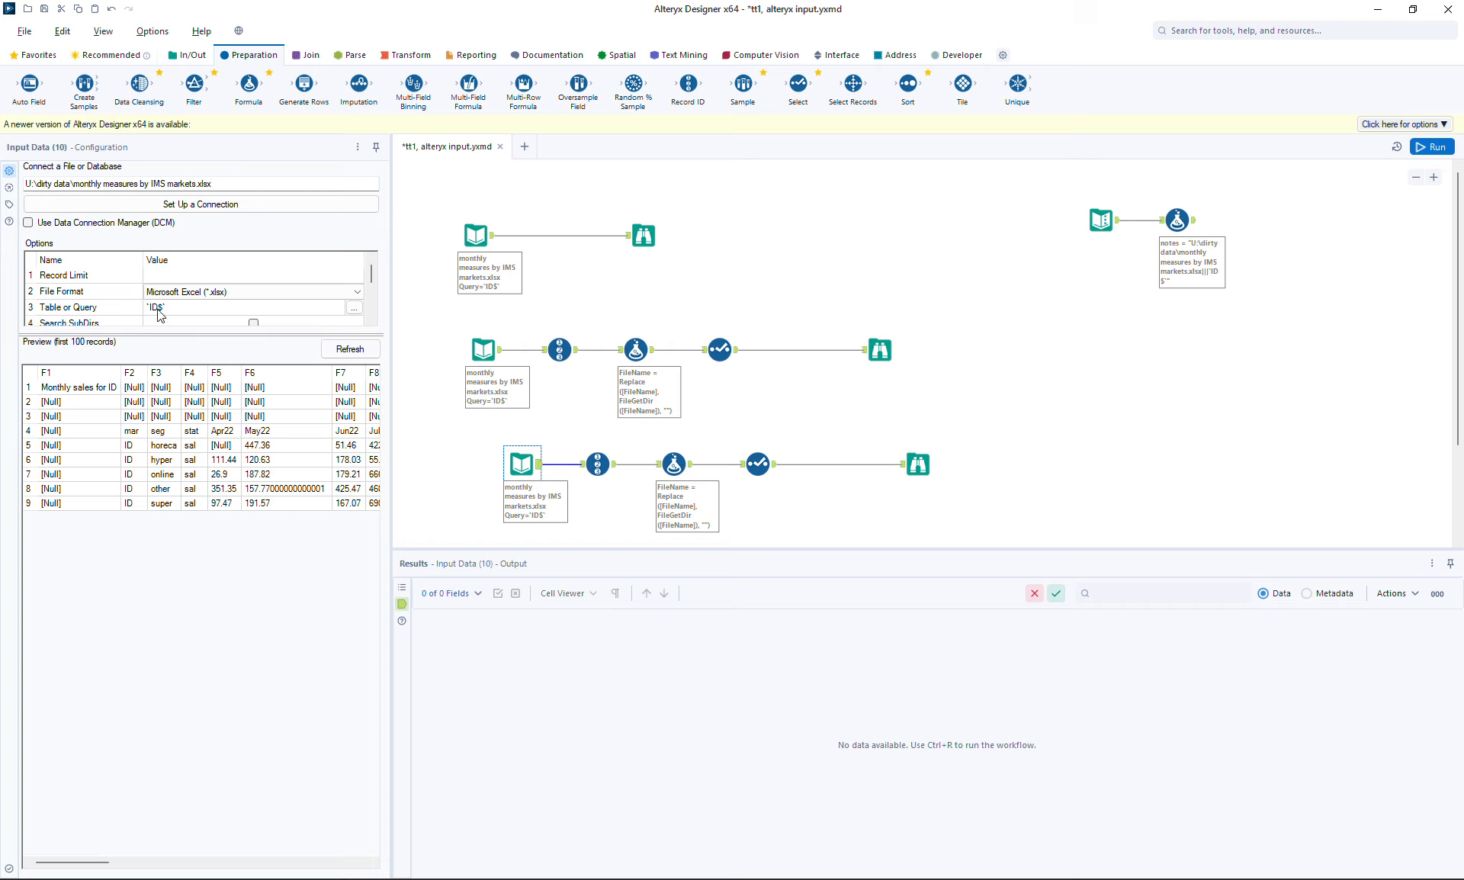
{"action": "left_click", "coordinate": [355, 310]}
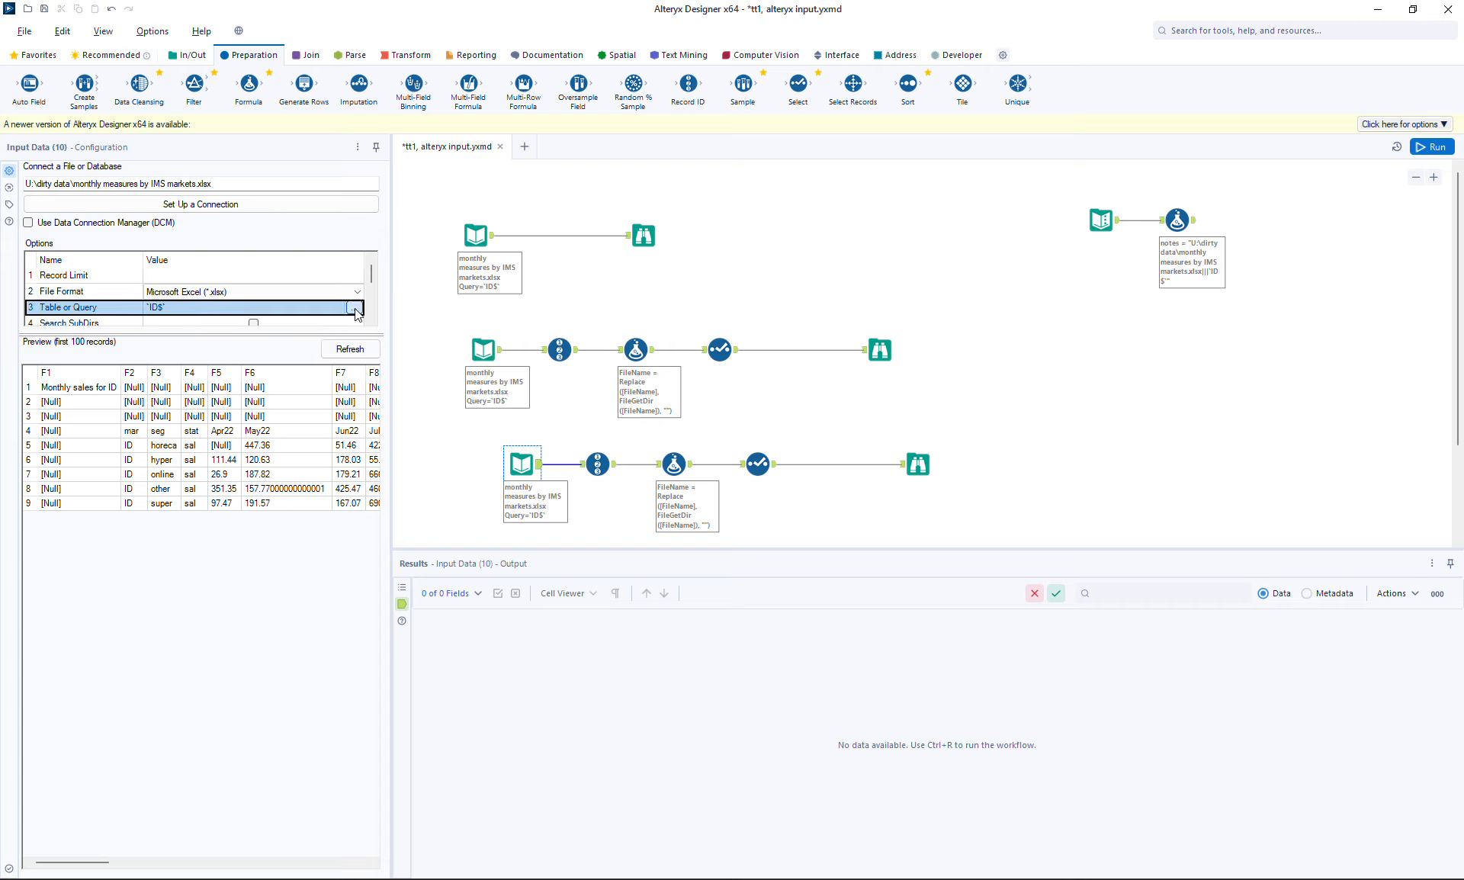
{"action": "left_click", "coordinate": [355, 308]}
{"action": "left_click", "coordinate": [598, 345]}
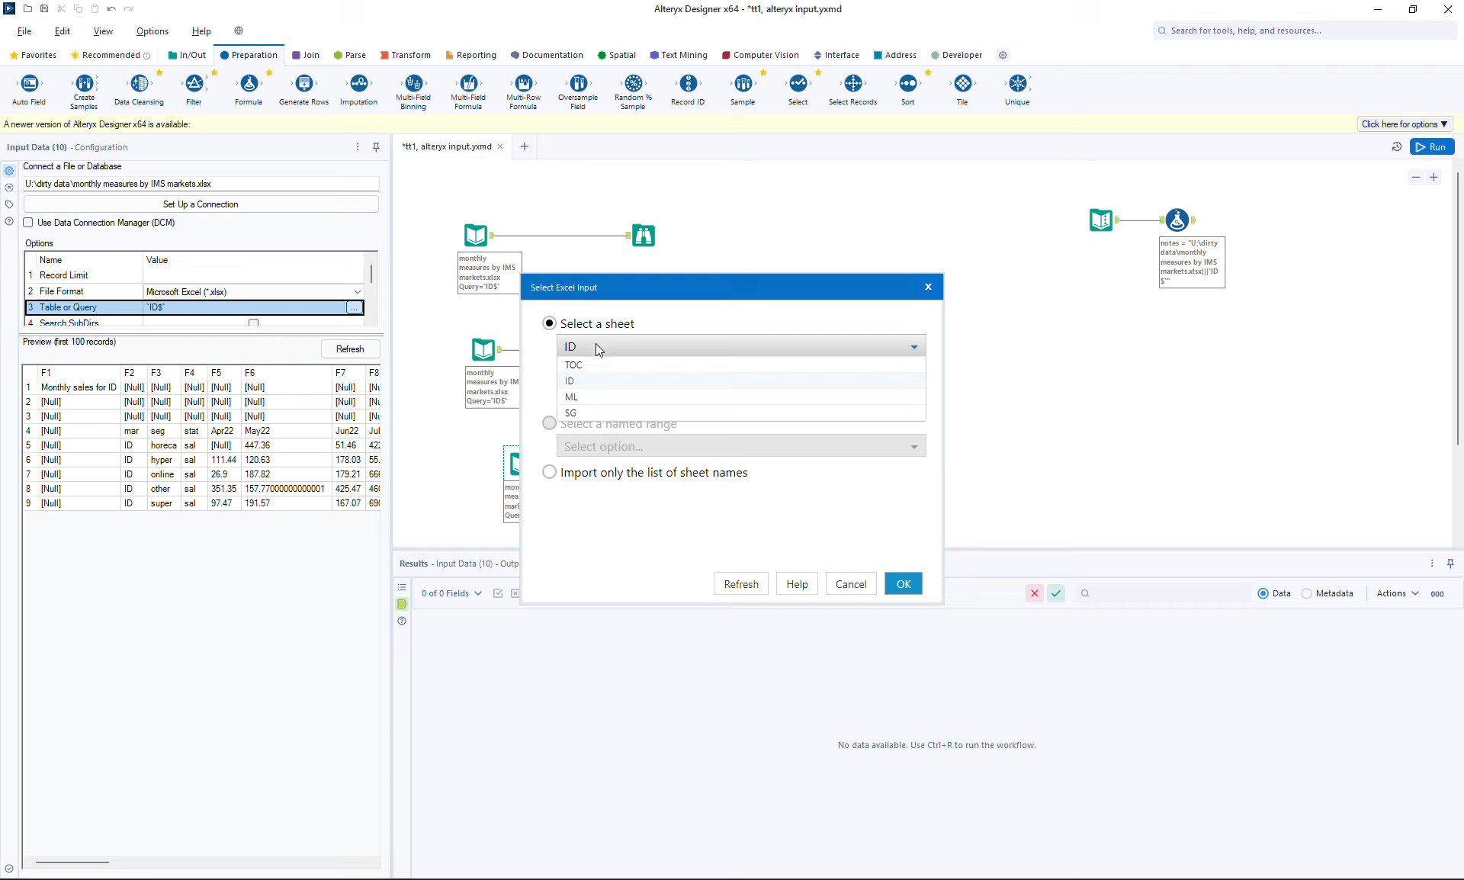
{"action": "left_click", "coordinate": [578, 397]}
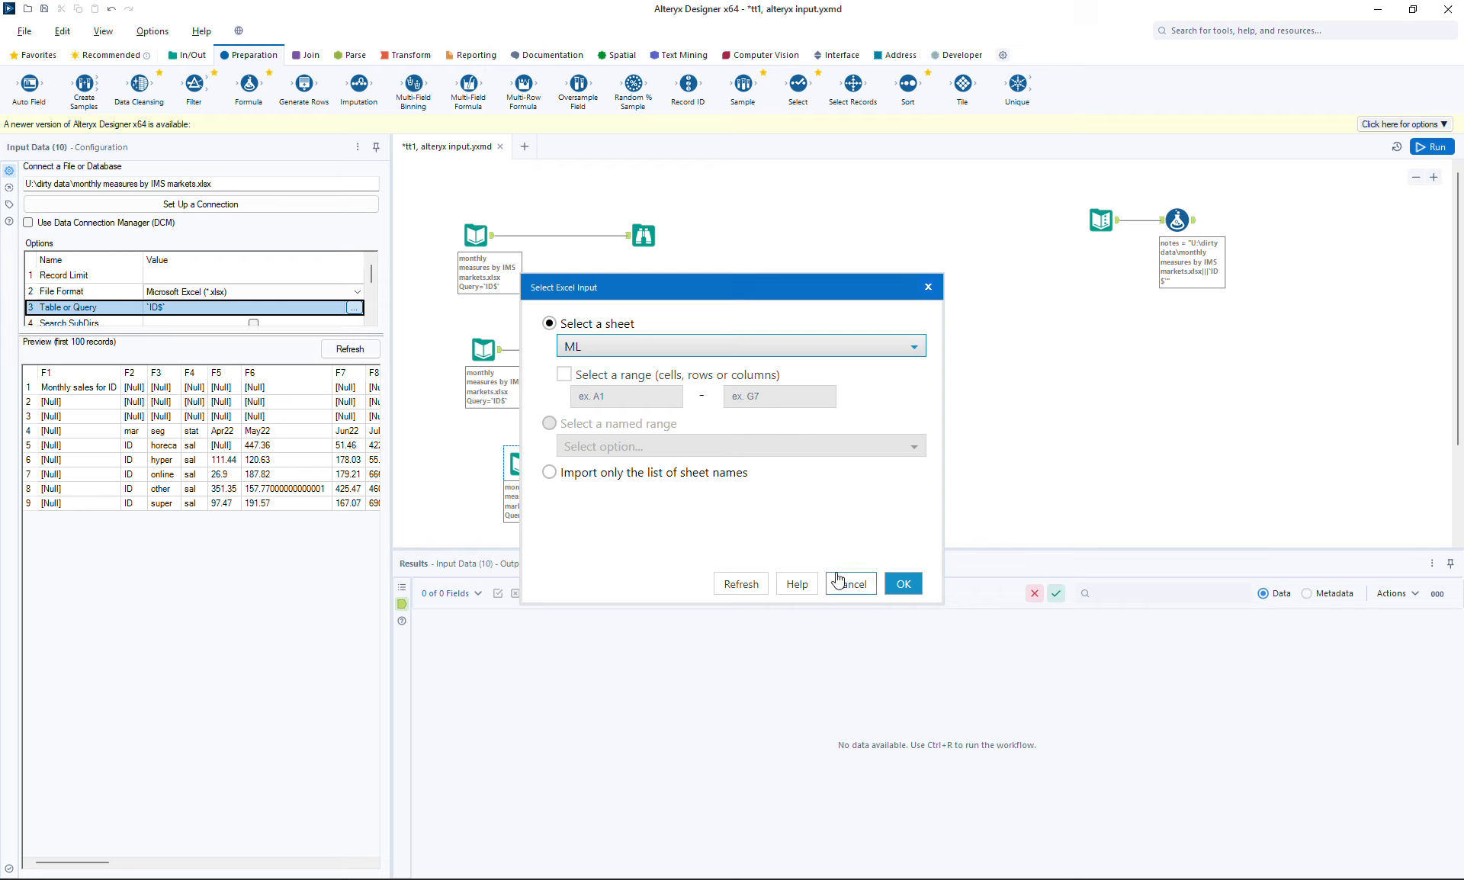
{"action": "left_click", "coordinate": [903, 587]}
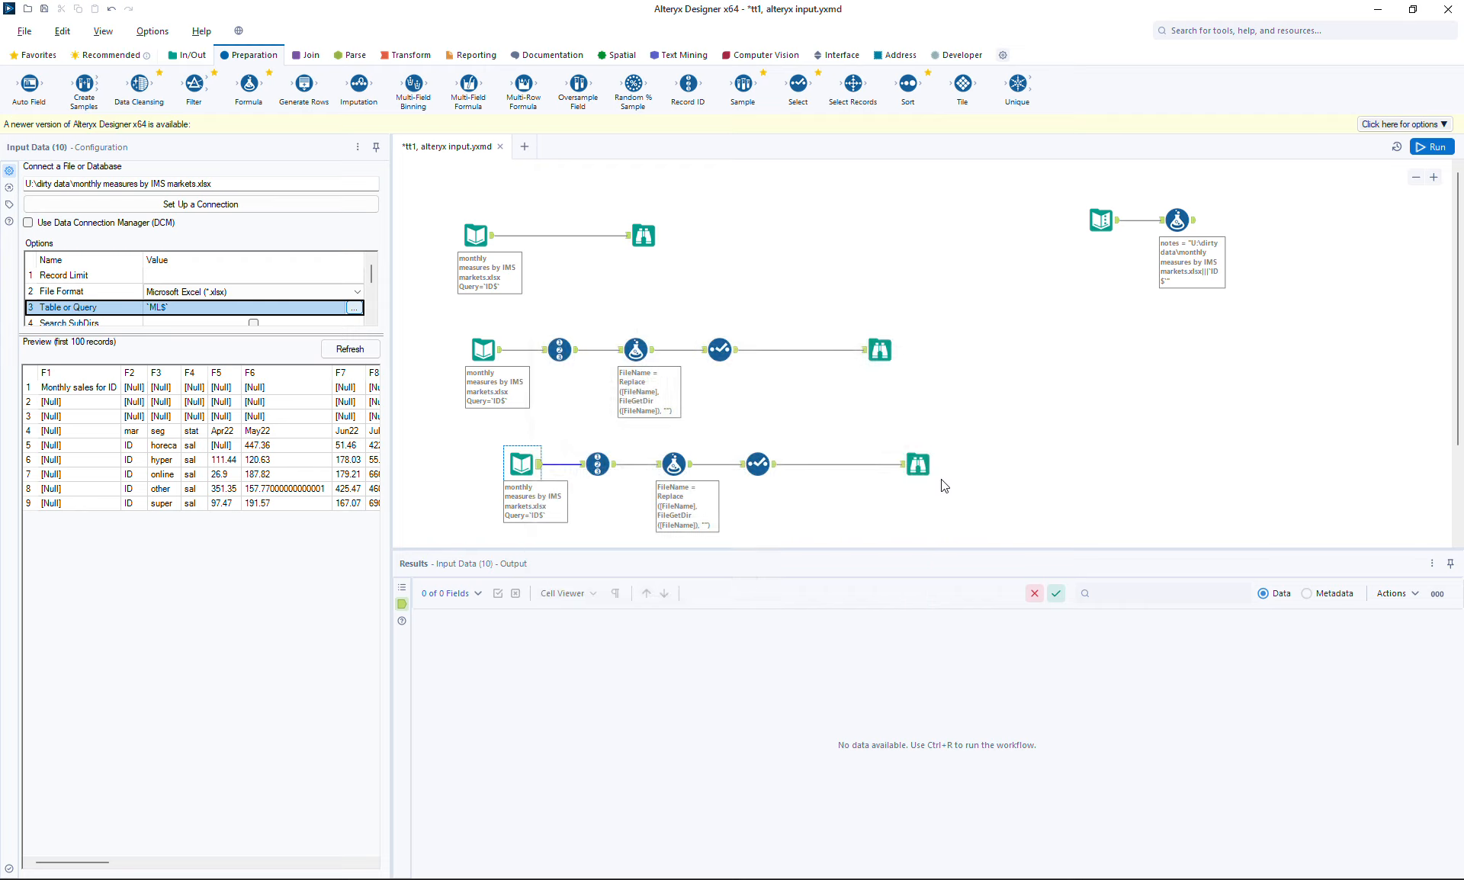
{"action": "left_click", "coordinate": [1431, 148]}
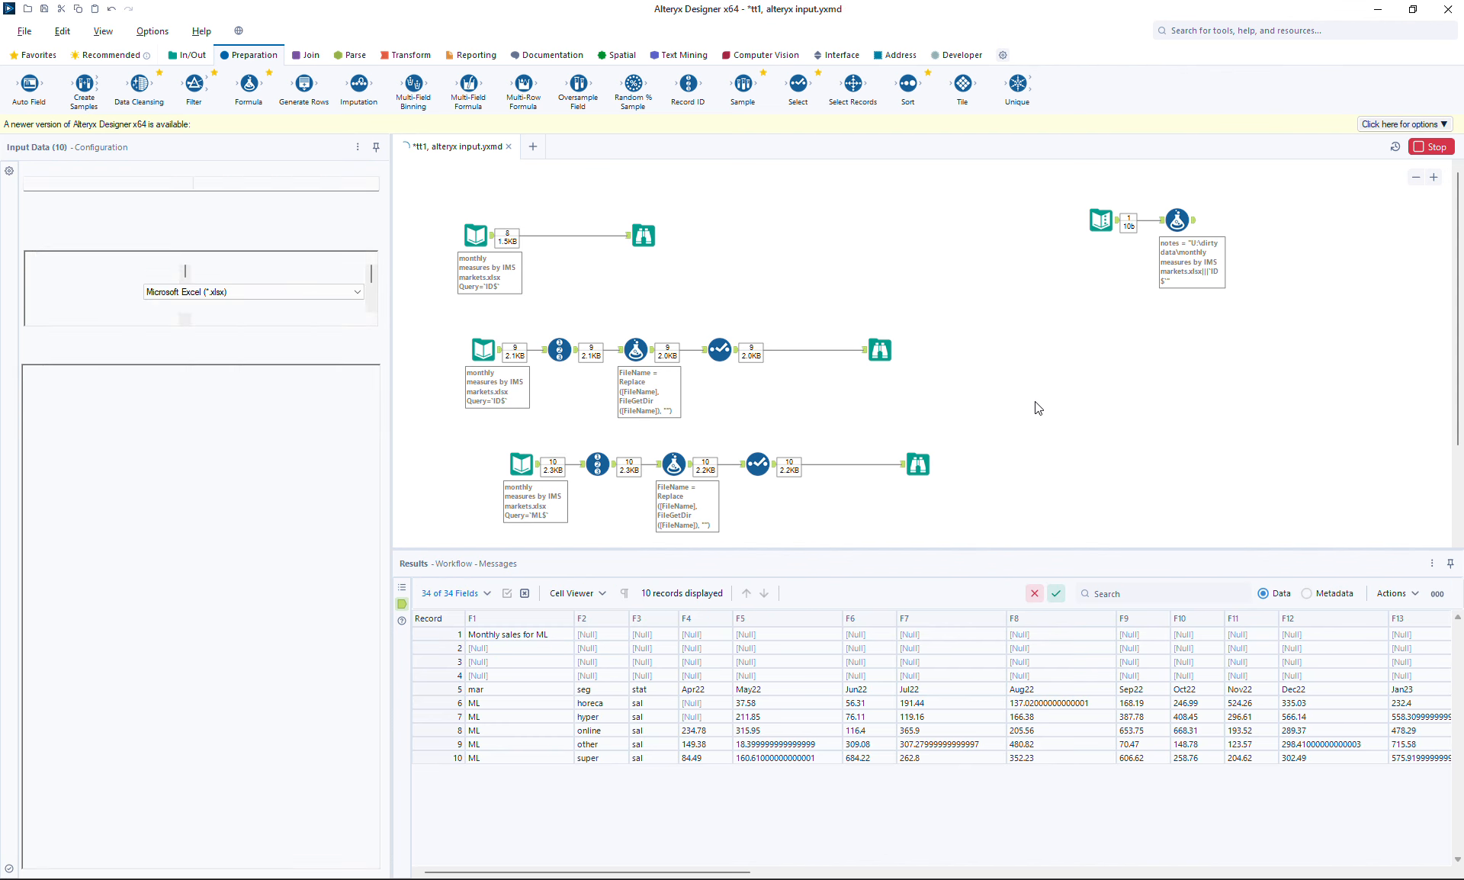
Review the ID and ML outputs, inspecting records 4 and 5, ending on ID's 9 records
{"action": "left_click", "coordinate": [881, 347]}
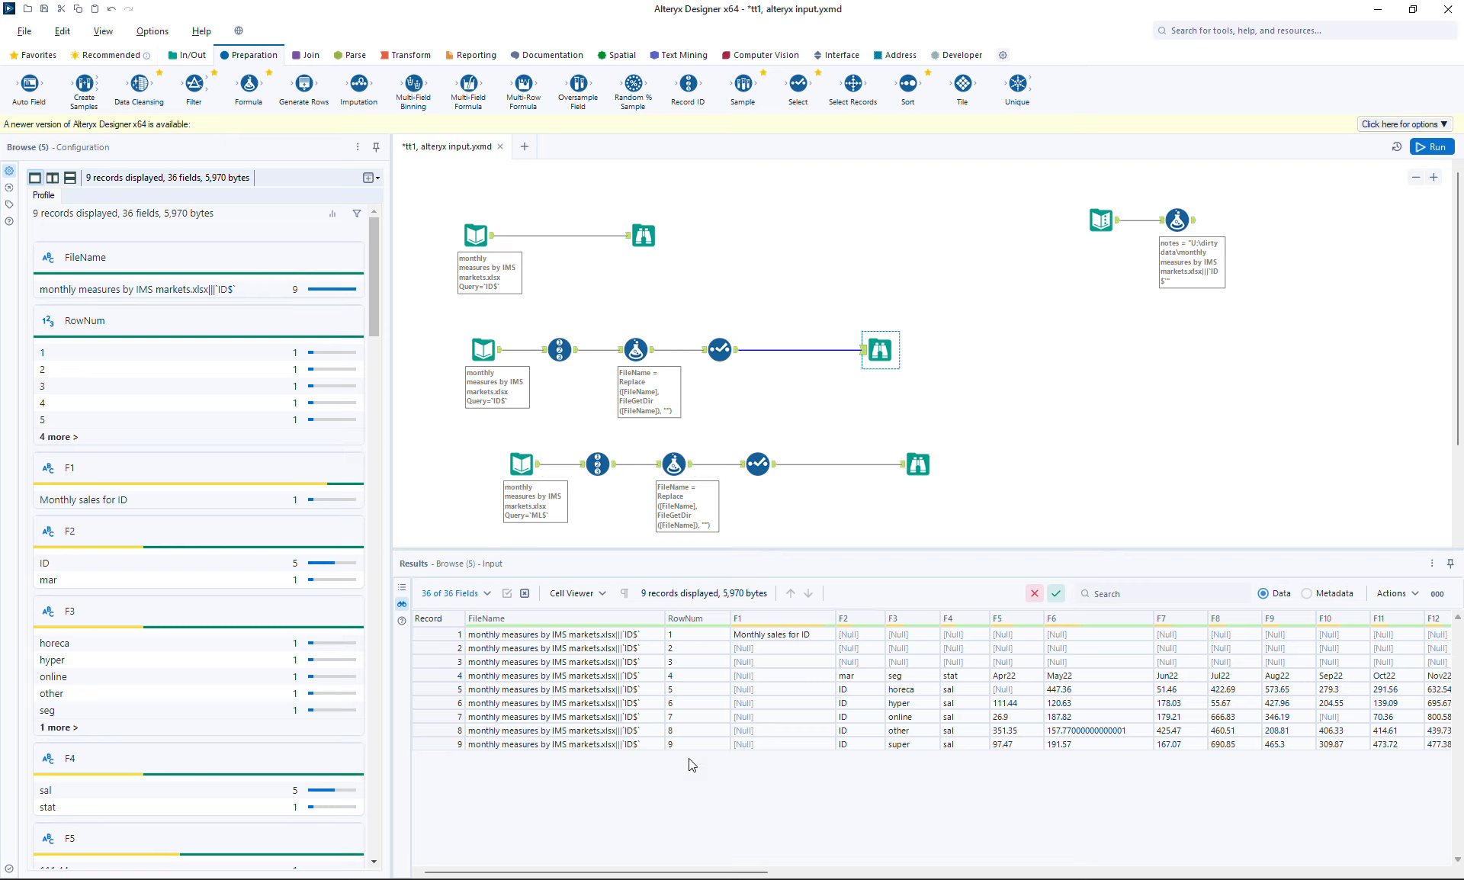
{"action": "left_click", "coordinate": [918, 465]}
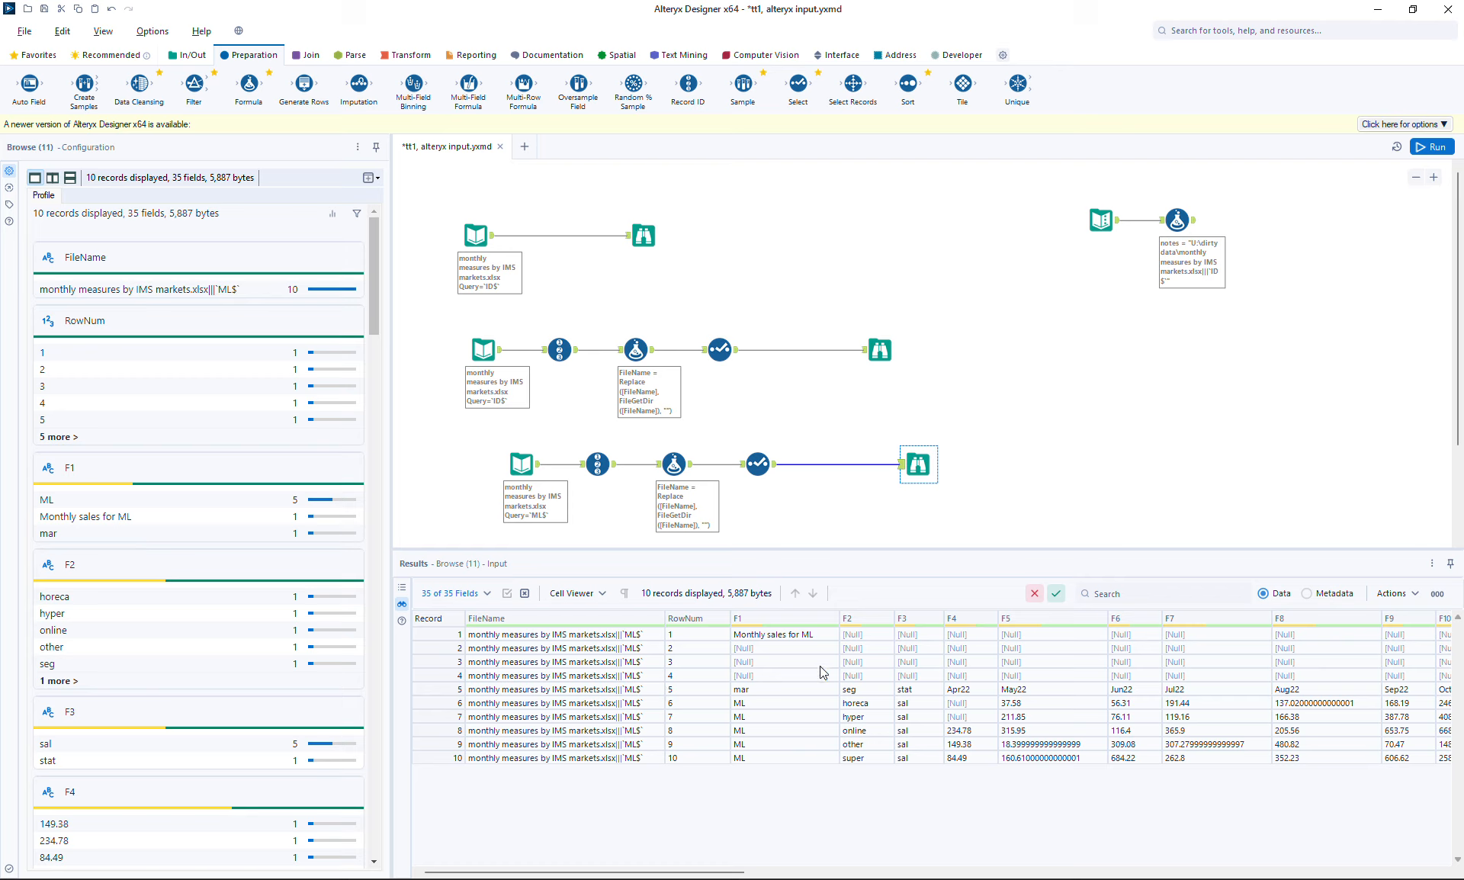
{"action": "left_click", "coordinate": [881, 351]}
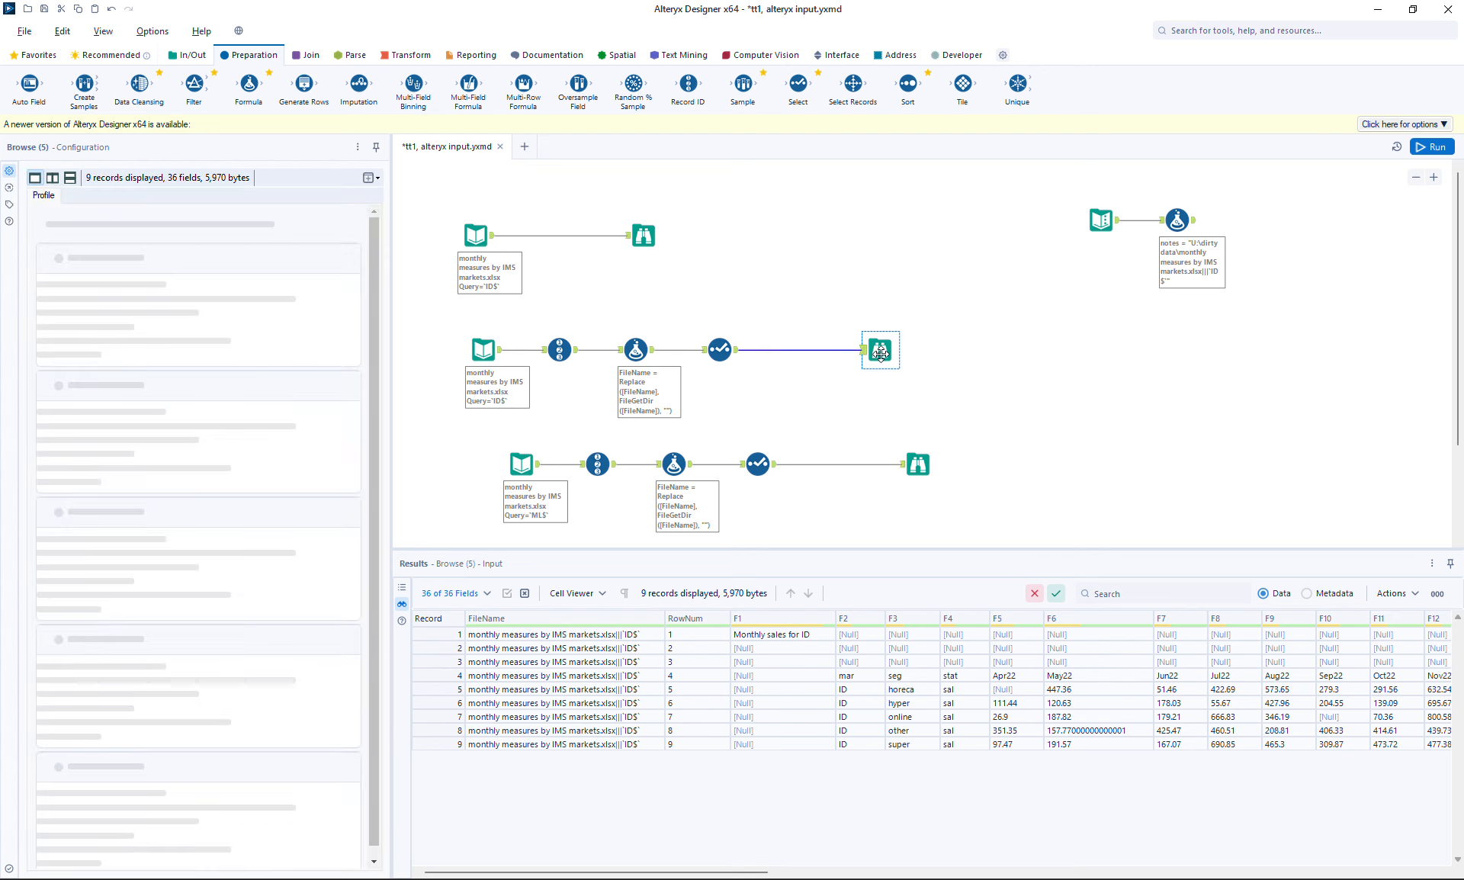
{"action": "left_click", "coordinate": [420, 676]}
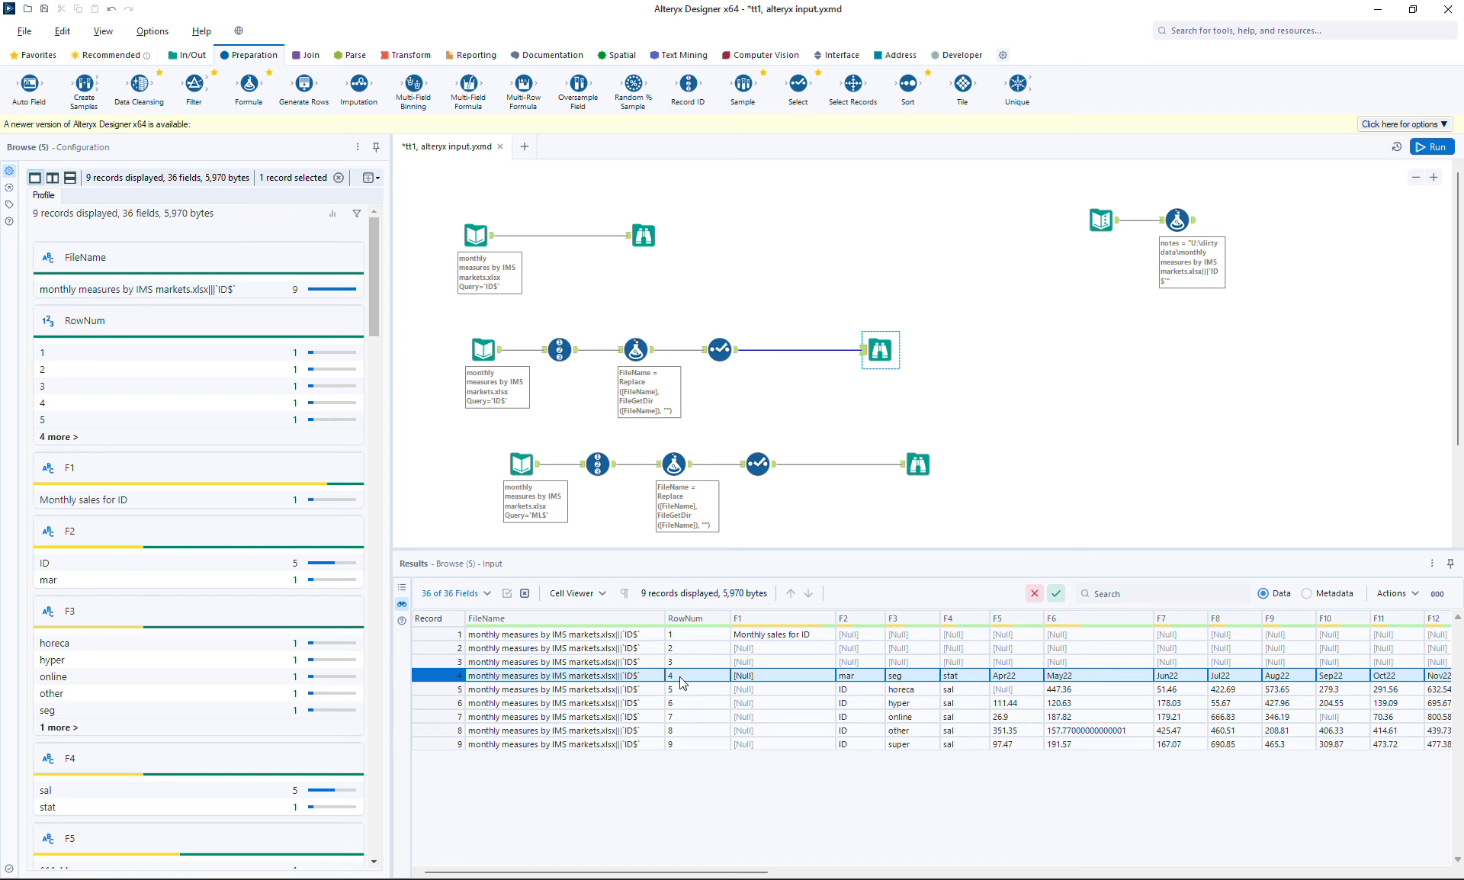
{"action": "left_click", "coordinate": [918, 465]}
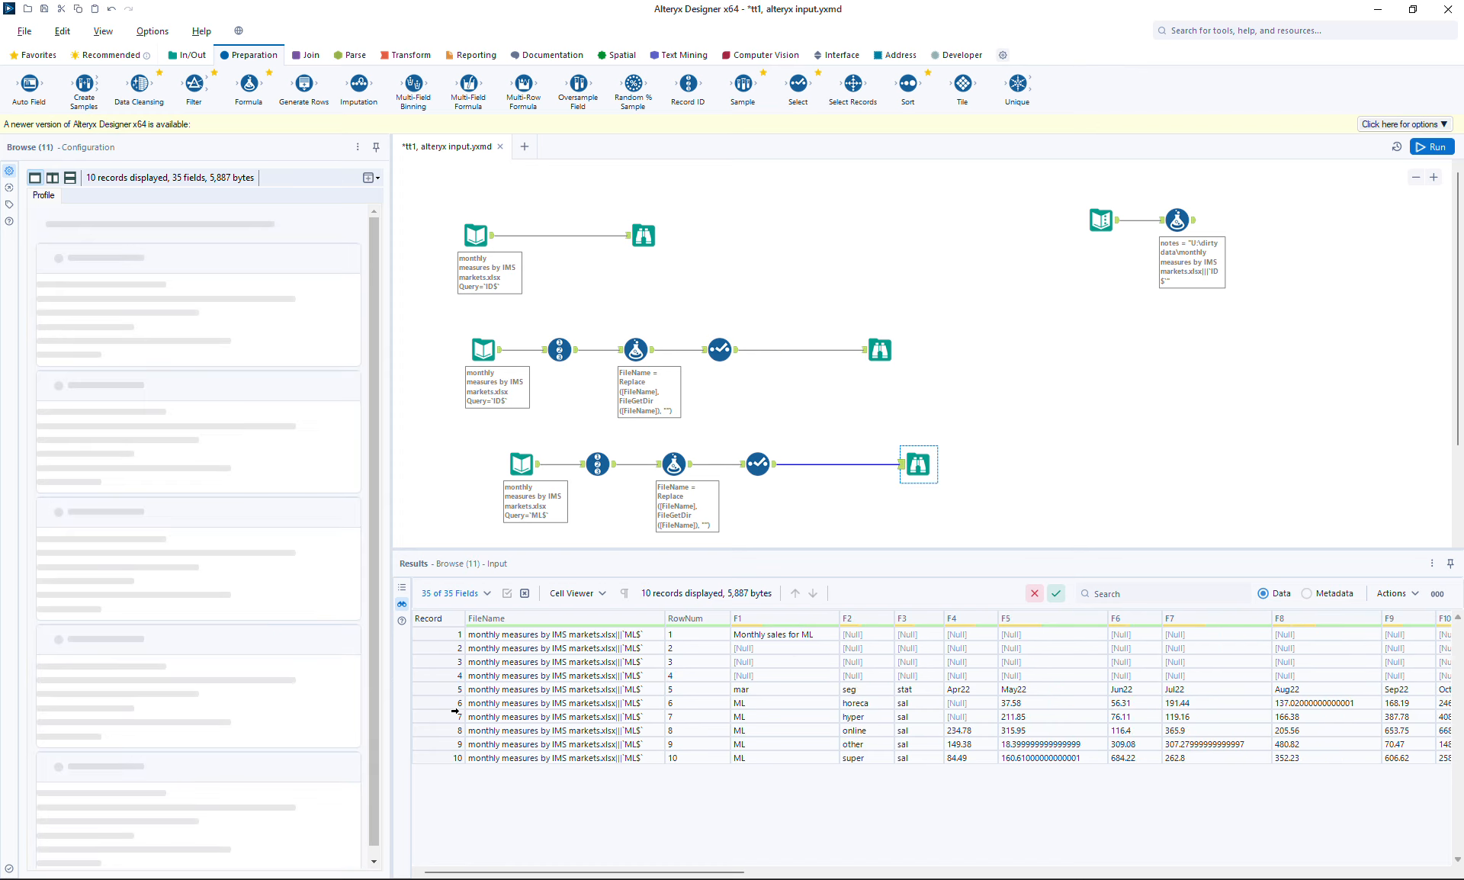
{"action": "left_click", "coordinate": [436, 693]}
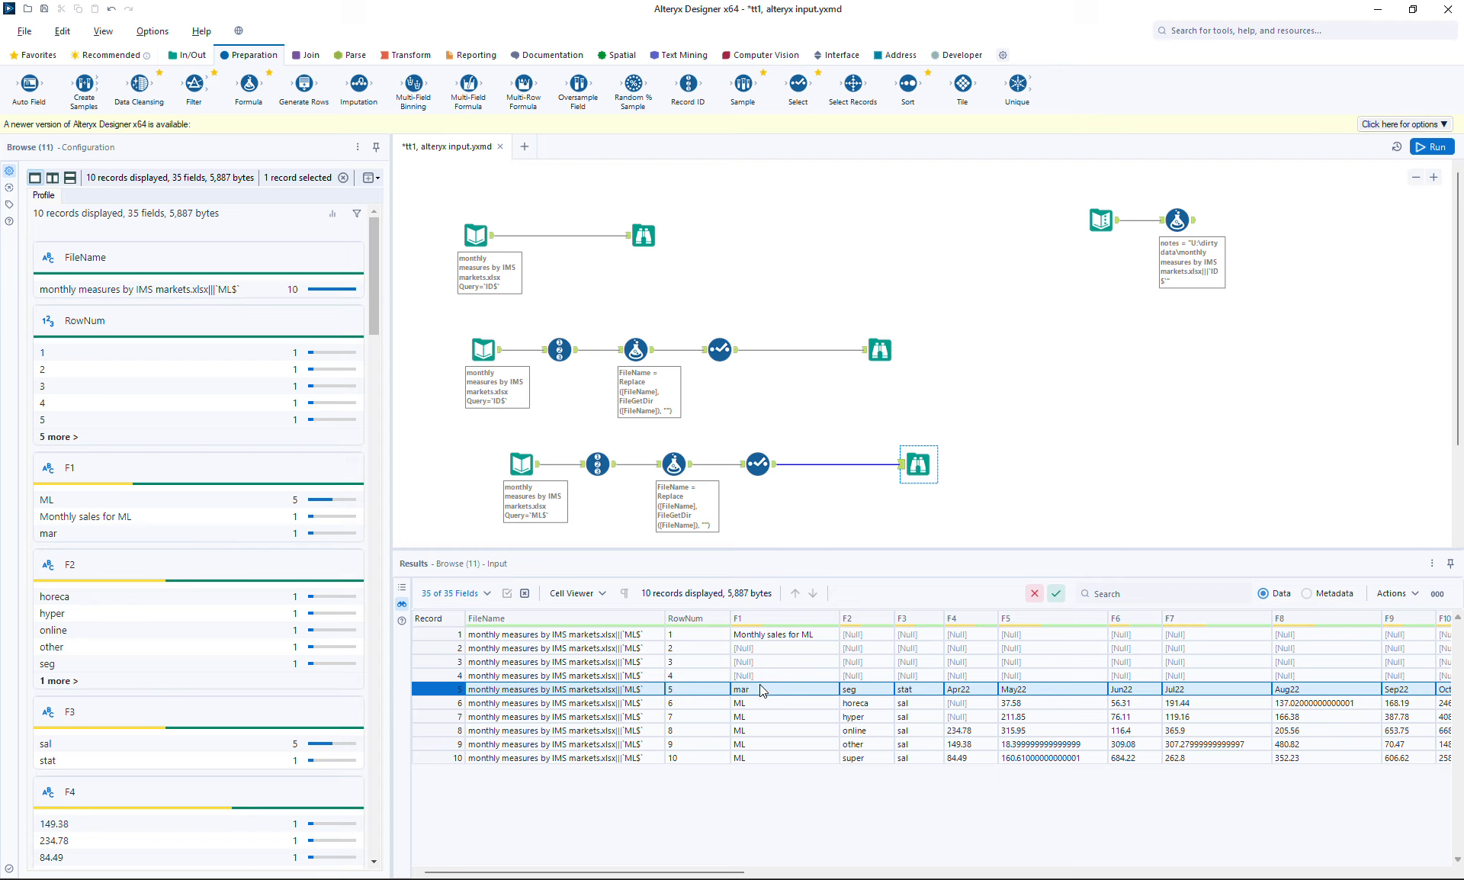
{"action": "left_click", "coordinate": [882, 357]}
View the F2 field profile, then cycle through each branch's output, ending on ML's 10 records
{"action": "left_click", "coordinate": [854, 616]}
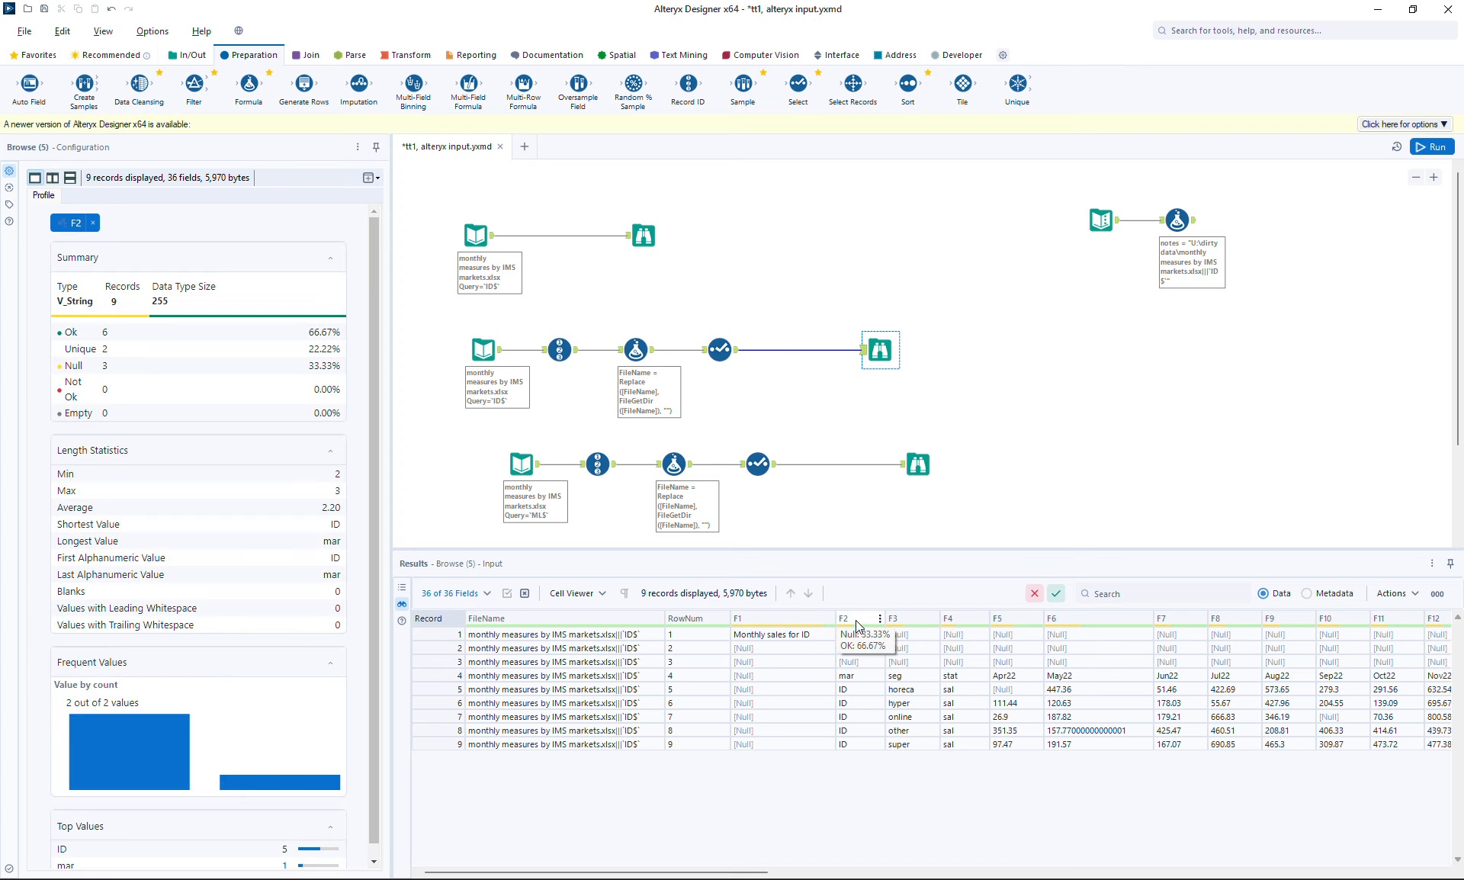
{"action": "left_click", "coordinate": [918, 464]}
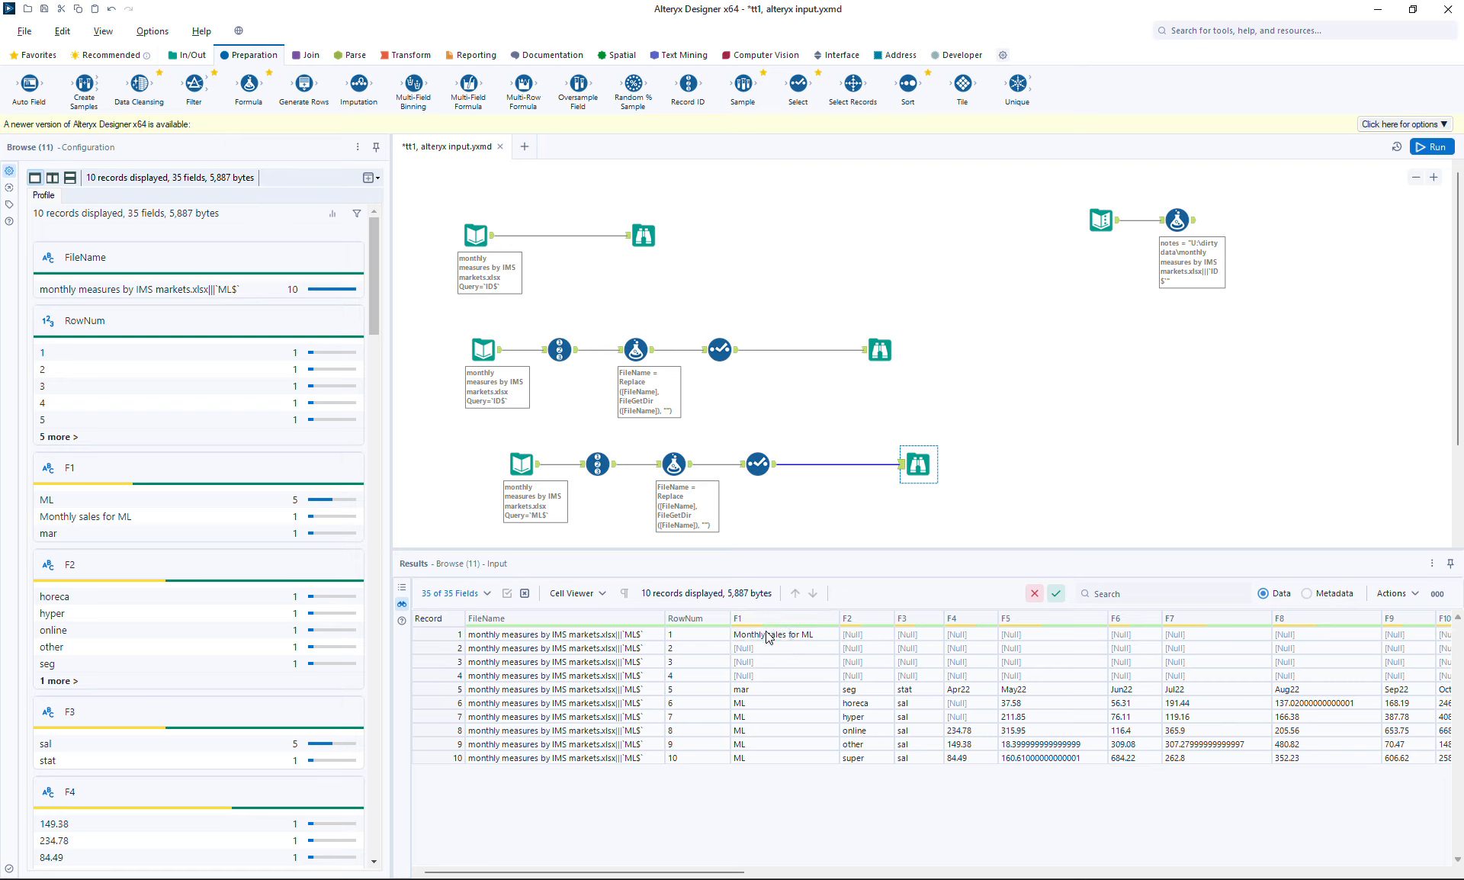
{"action": "left_click", "coordinate": [644, 238]}
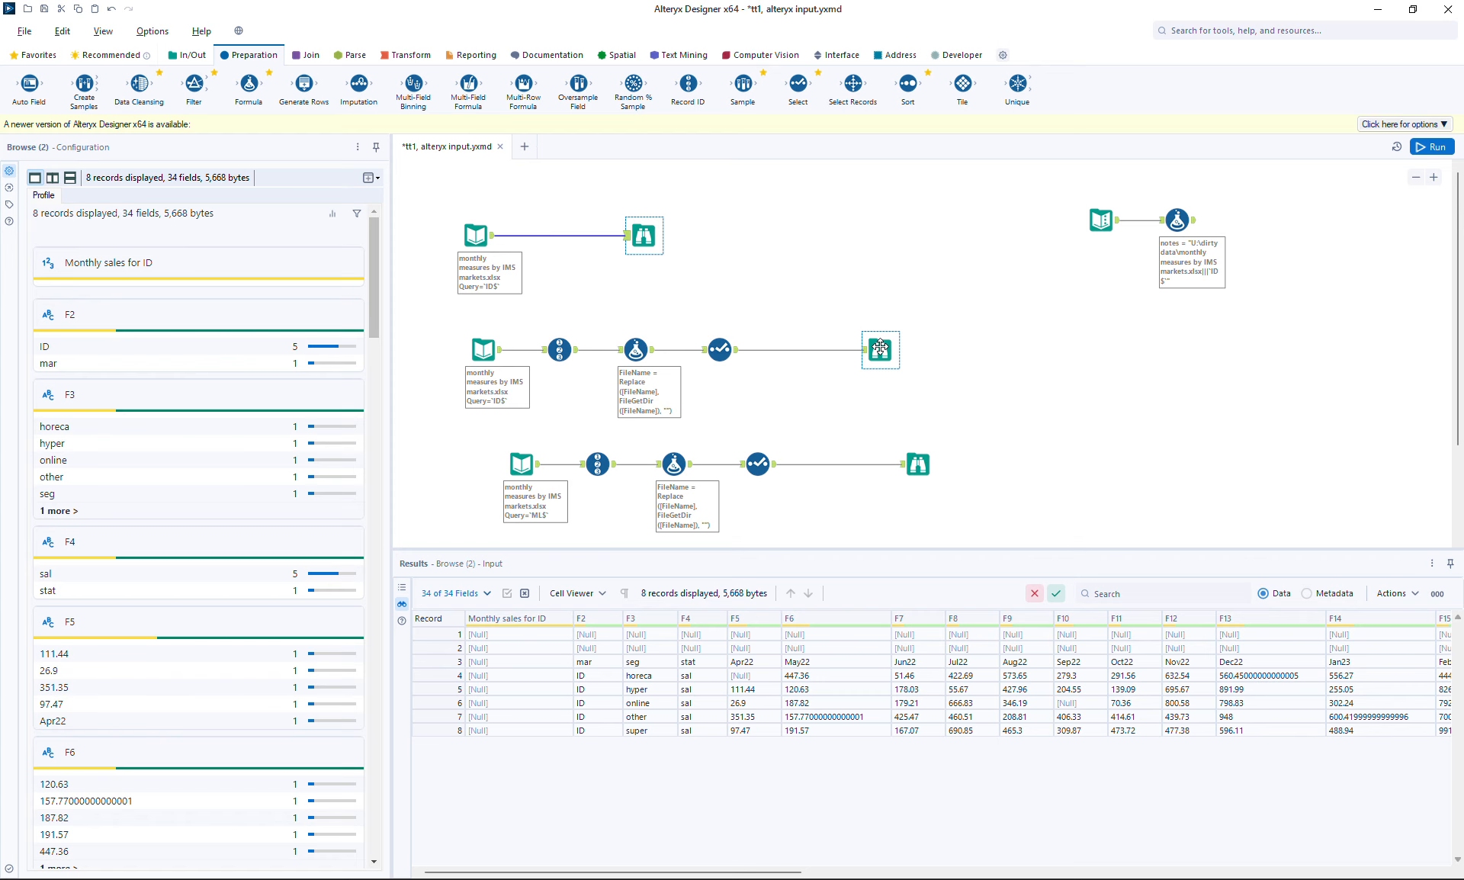
{"action": "left_click", "coordinate": [880, 349]}
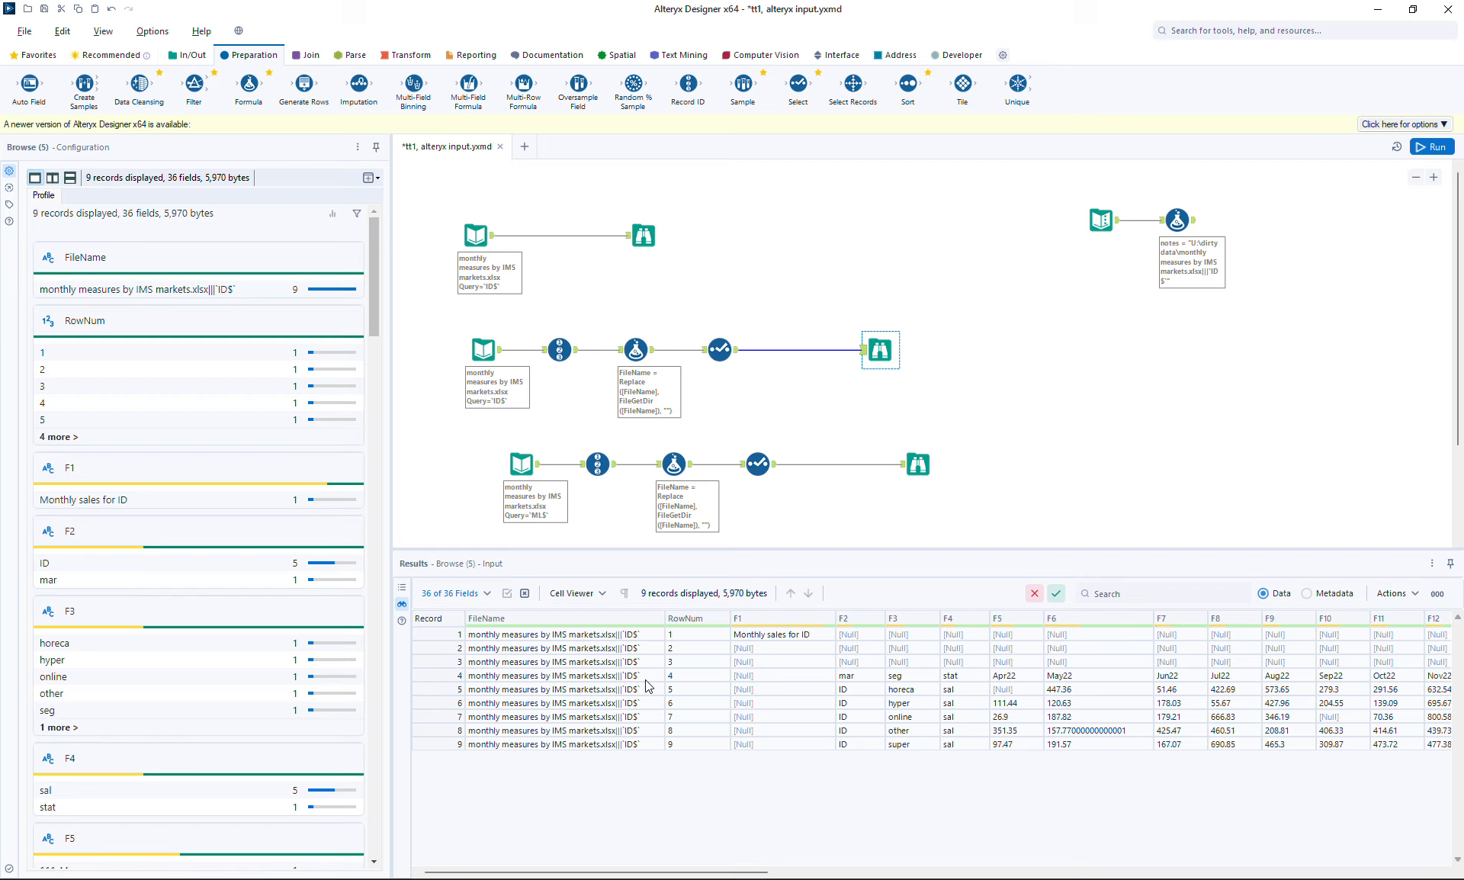
{"action": "left_click", "coordinate": [918, 463]}
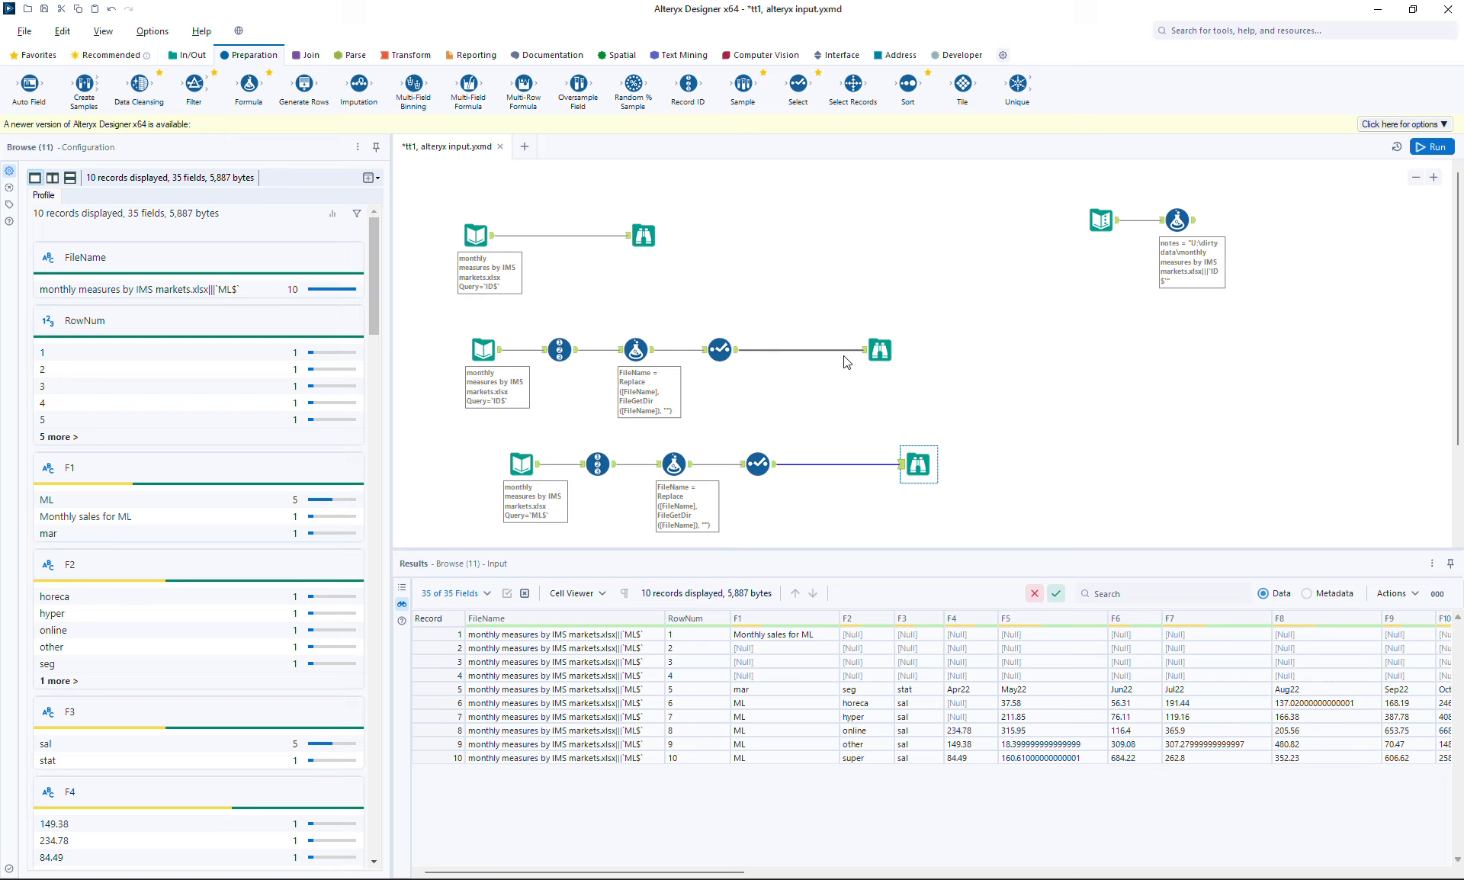
Zoom out twice and select the whole ML branch row to duplicate it below
{"action": "left_click", "coordinate": [1416, 178]}
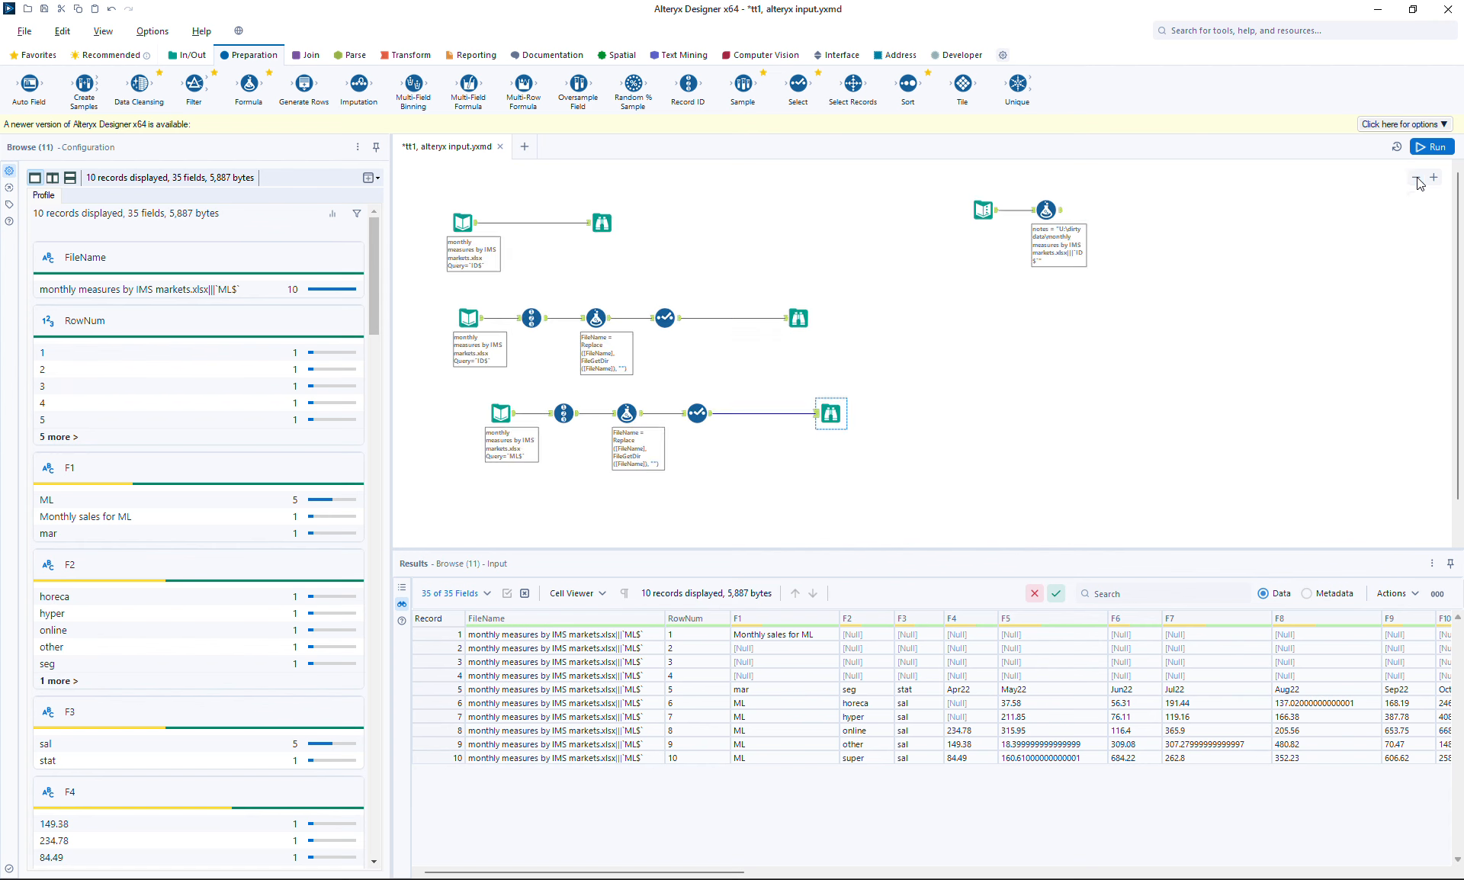
{"action": "left_click", "coordinate": [1416, 177]}
{"action": "left_click_drag", "start_coordinate": [456, 345], "coordinate": [830, 464]}
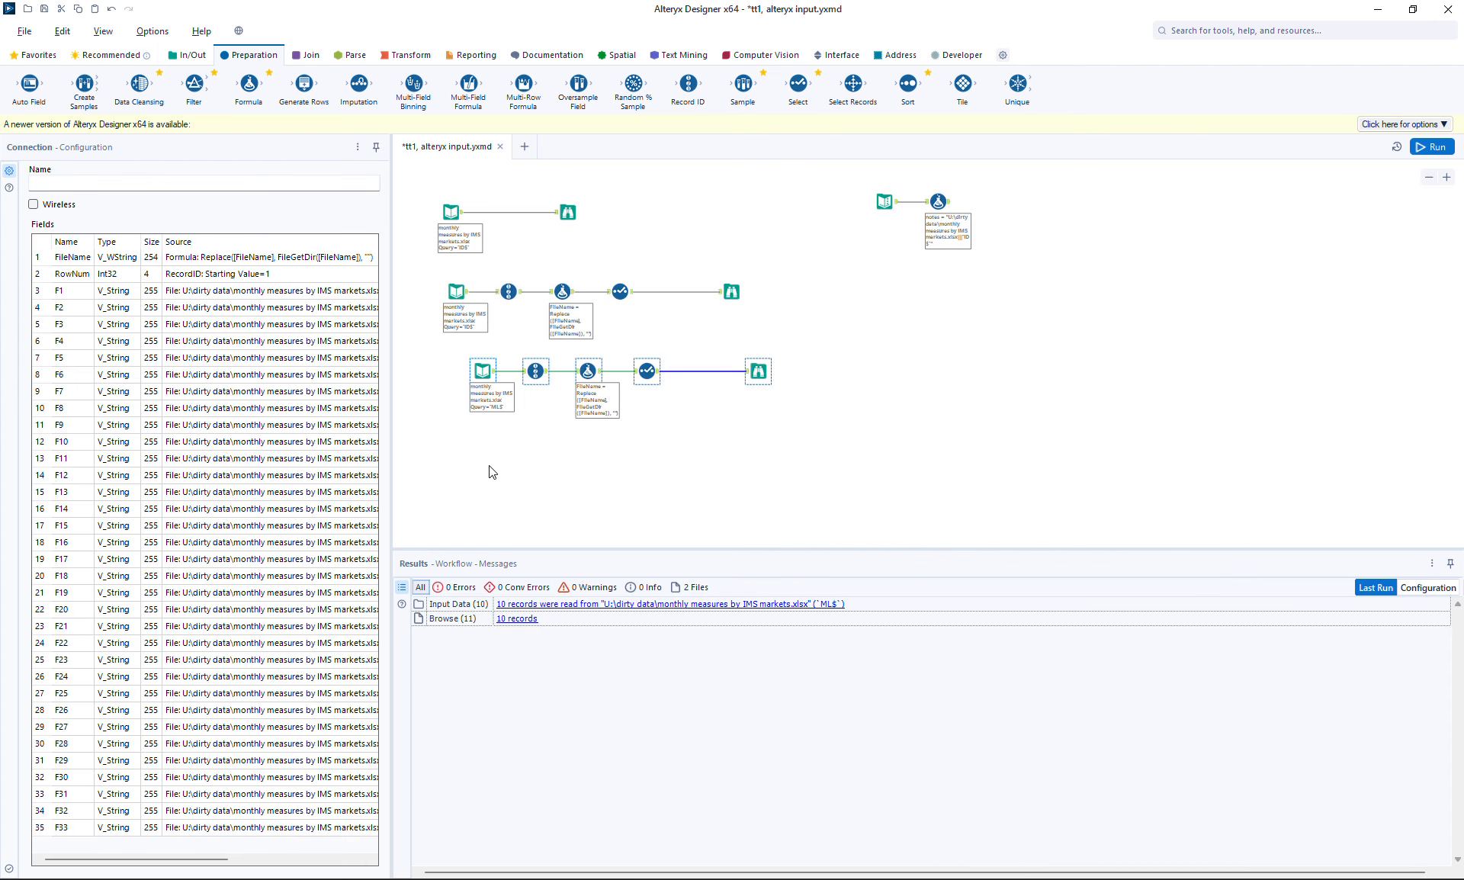
{"action": "left_click", "coordinate": [456, 458]}
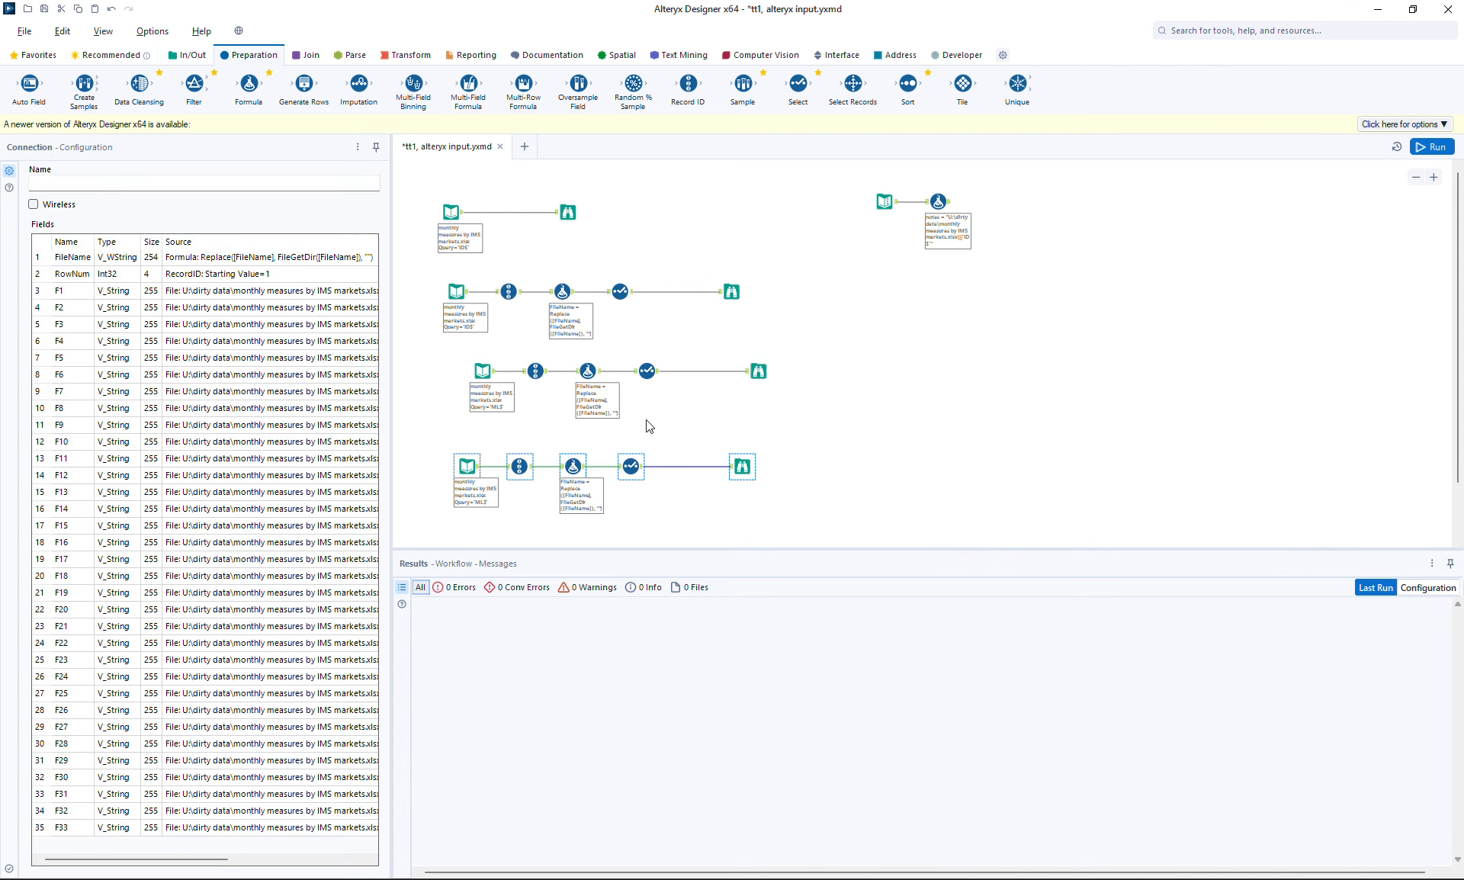
Set the fourth branch's Input Data to the SG sheet and run, reading 11 records
{"action": "left_click", "coordinate": [468, 464]}
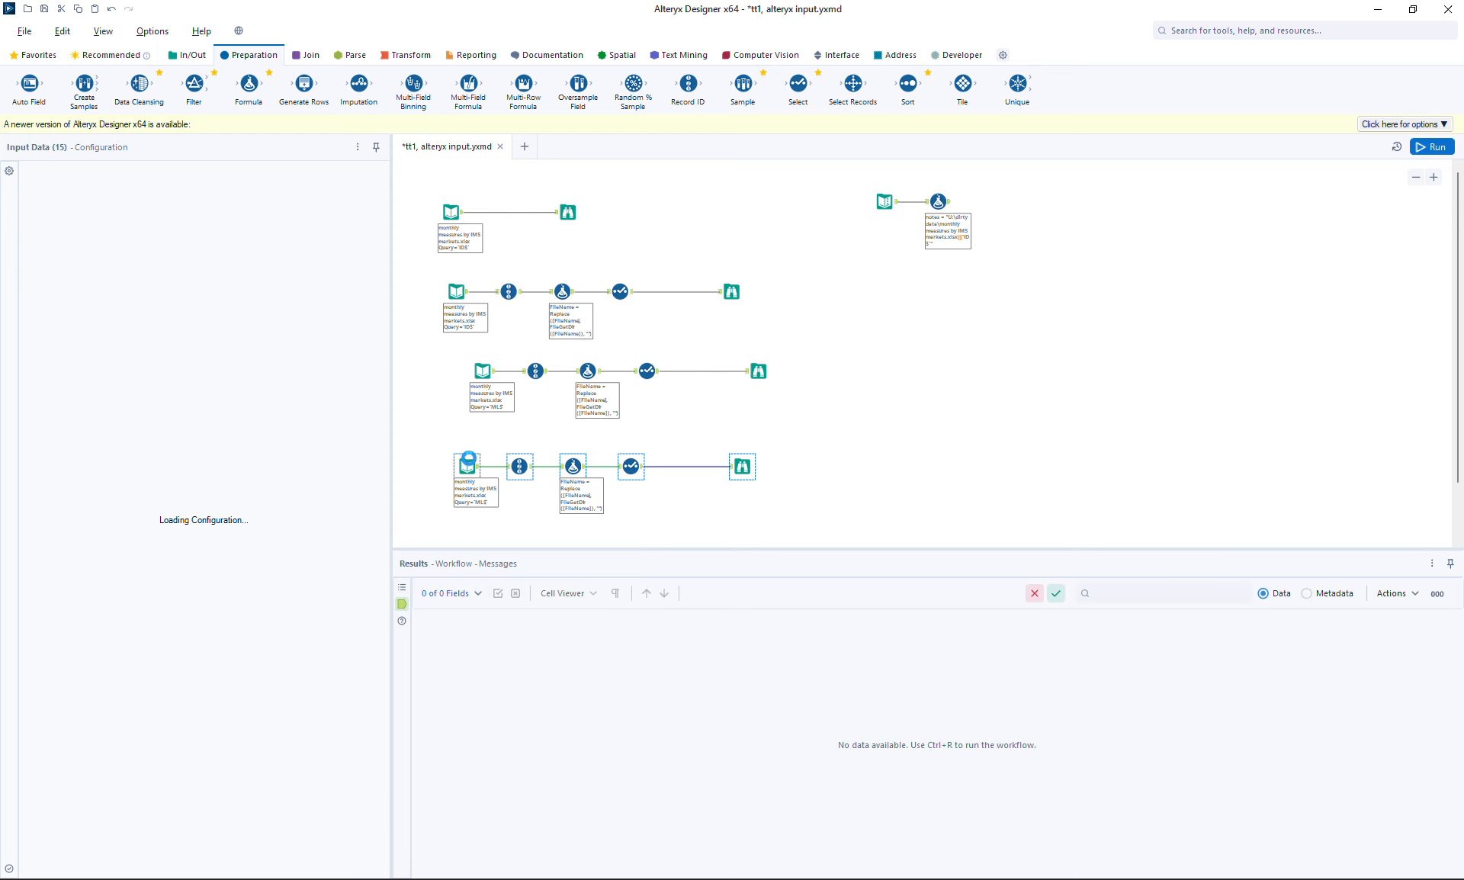
{"action": "left_click", "coordinate": [355, 309]}
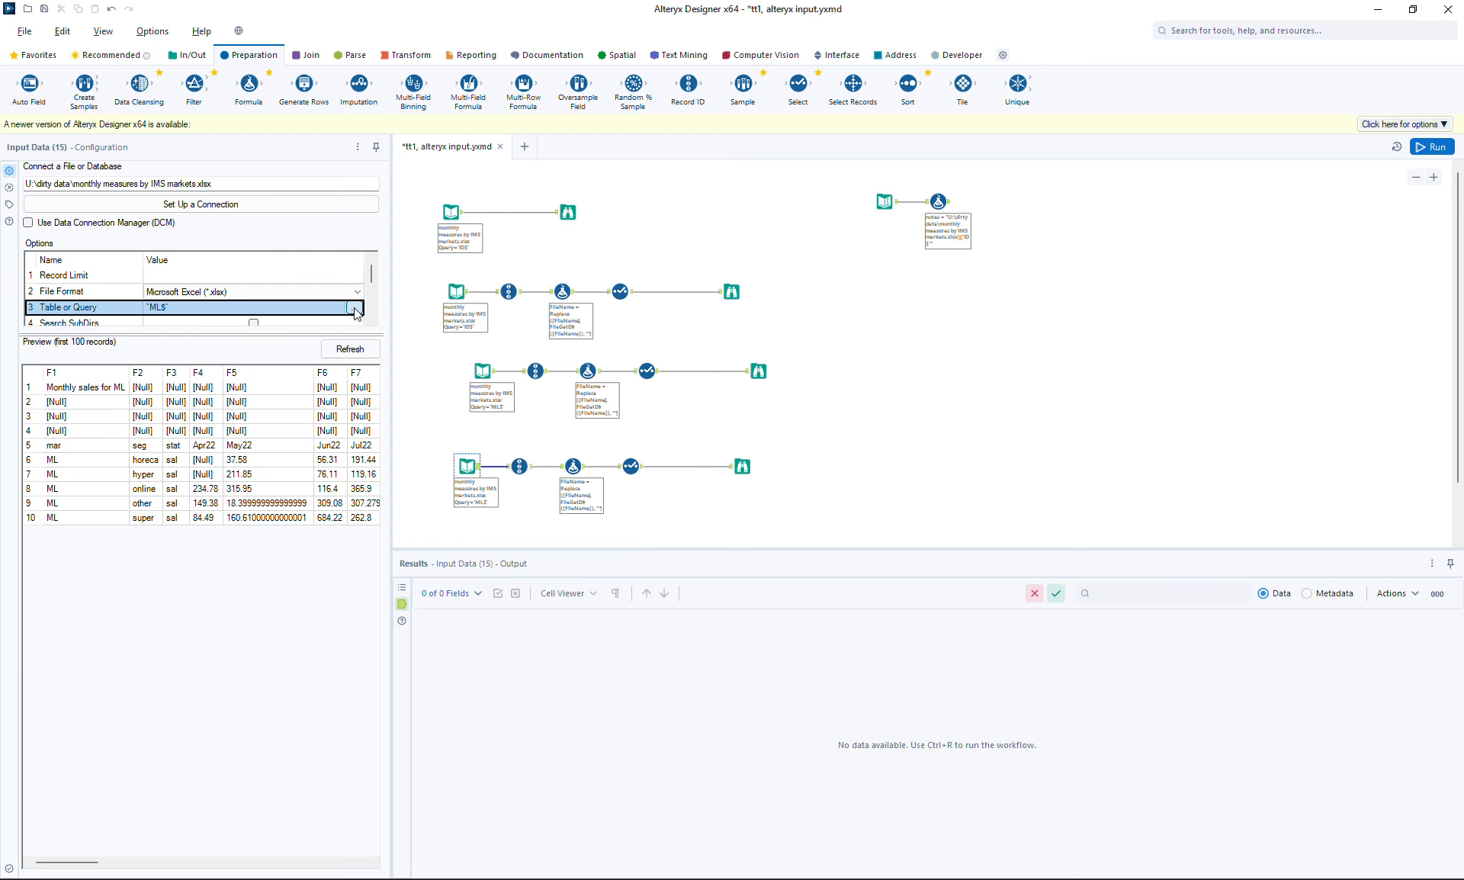
{"action": "left_click", "coordinate": [353, 308]}
{"action": "left_click", "coordinate": [580, 350]}
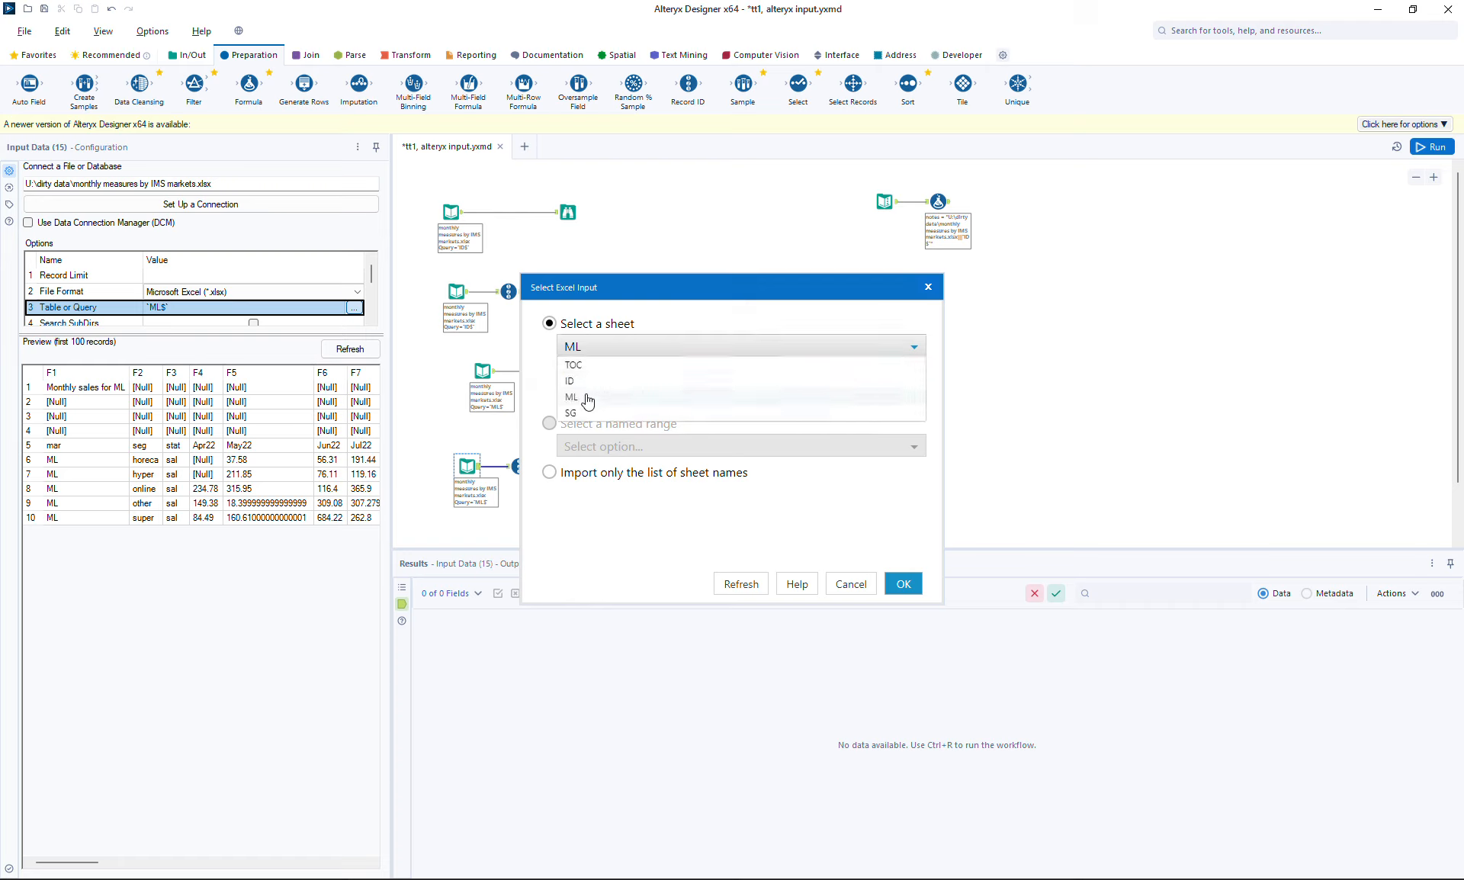
{"action": "left_click", "coordinate": [575, 414]}
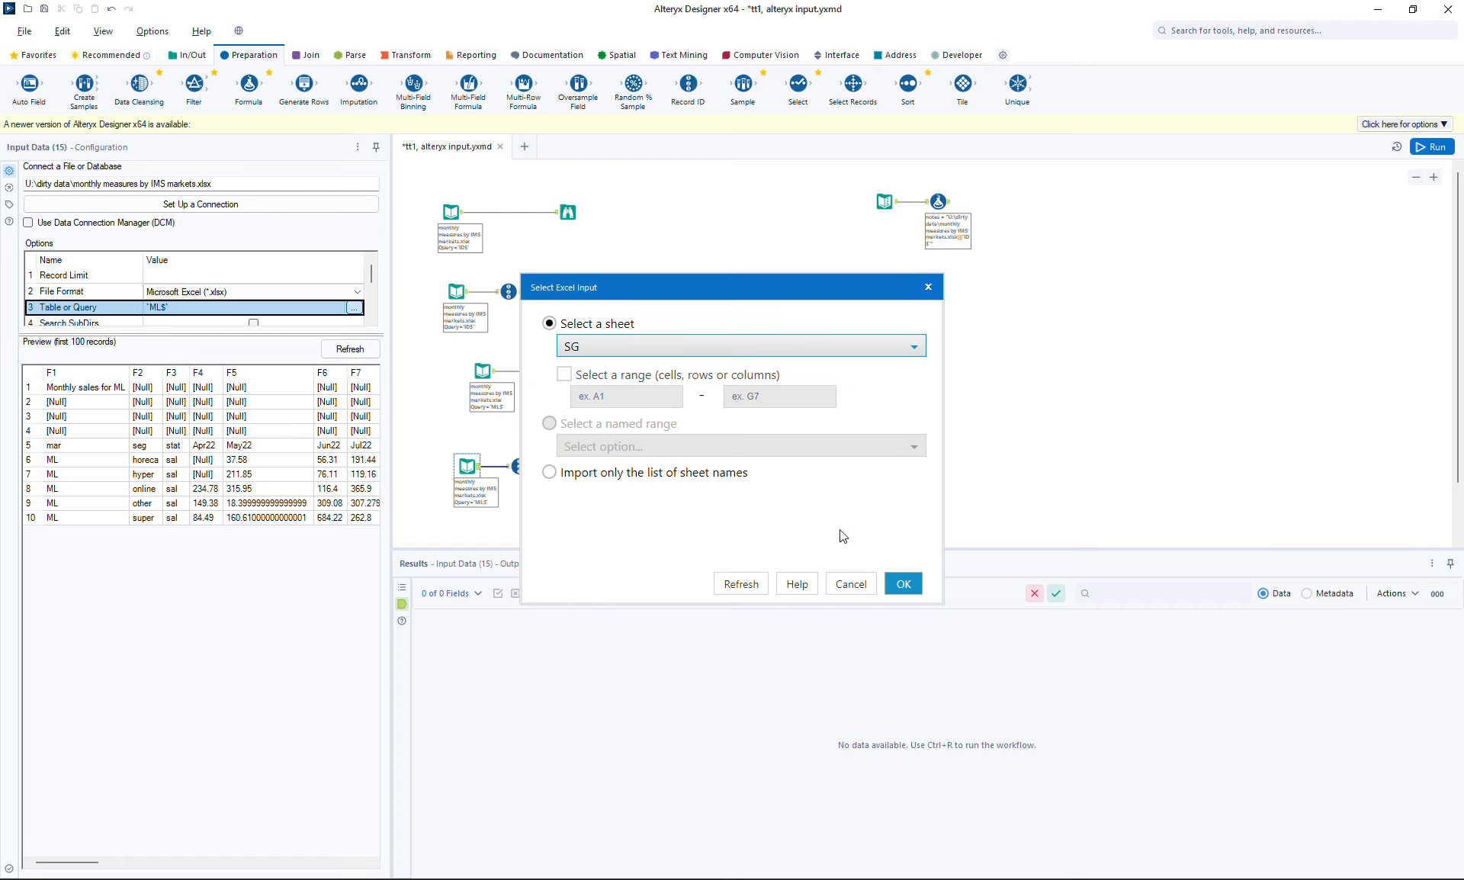
{"action": "left_click", "coordinate": [903, 583]}
{"action": "left_click", "coordinate": [1432, 147]}
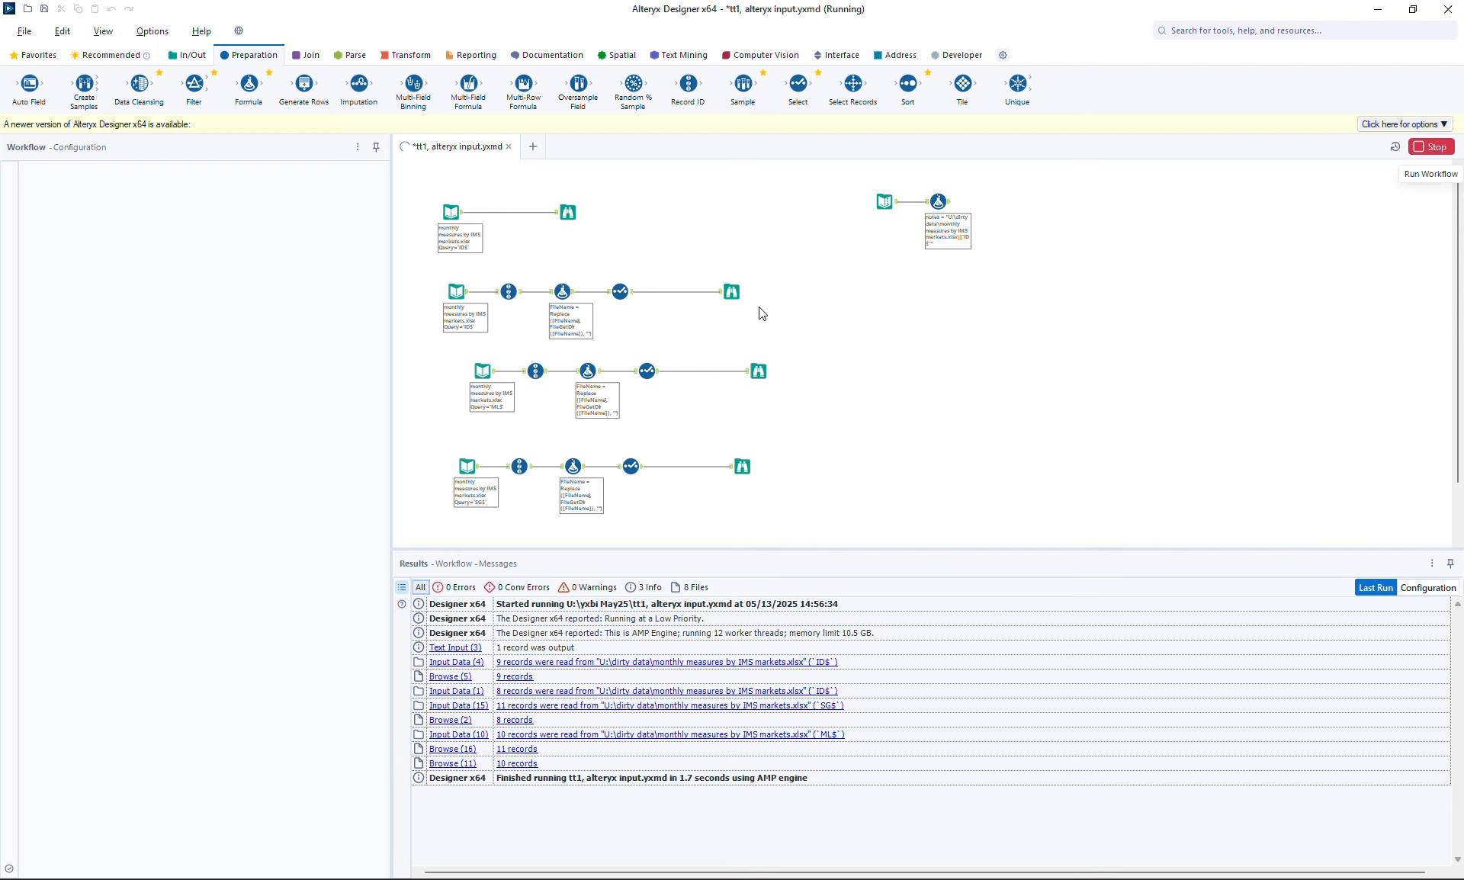
Check the ID, ML, SG (11 records) and top outputs, ending on ID's 9 records
{"action": "left_click", "coordinate": [734, 293]}
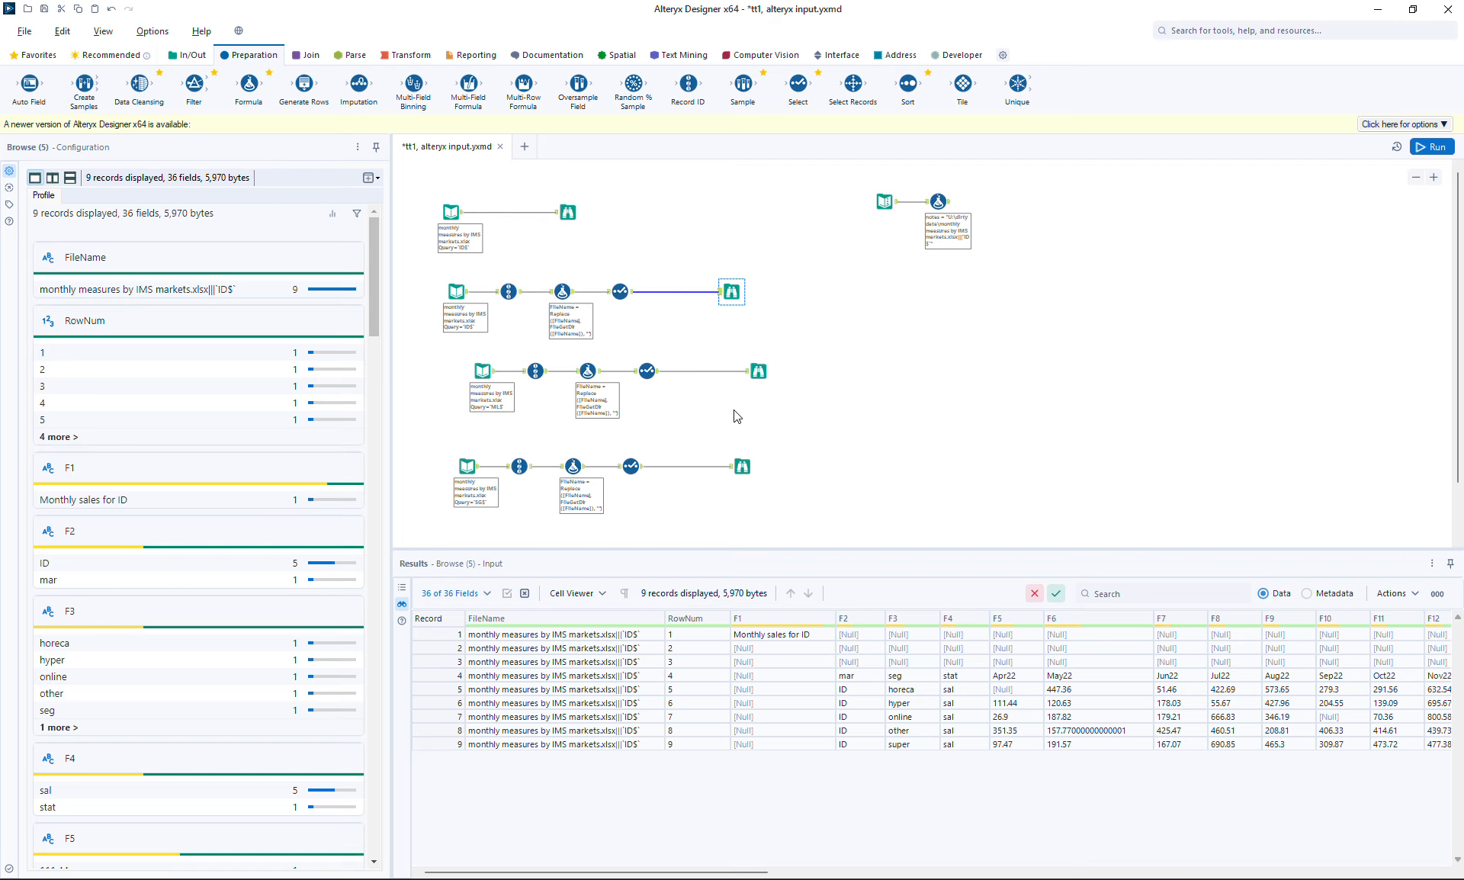
{"action": "left_click", "coordinate": [758, 371]}
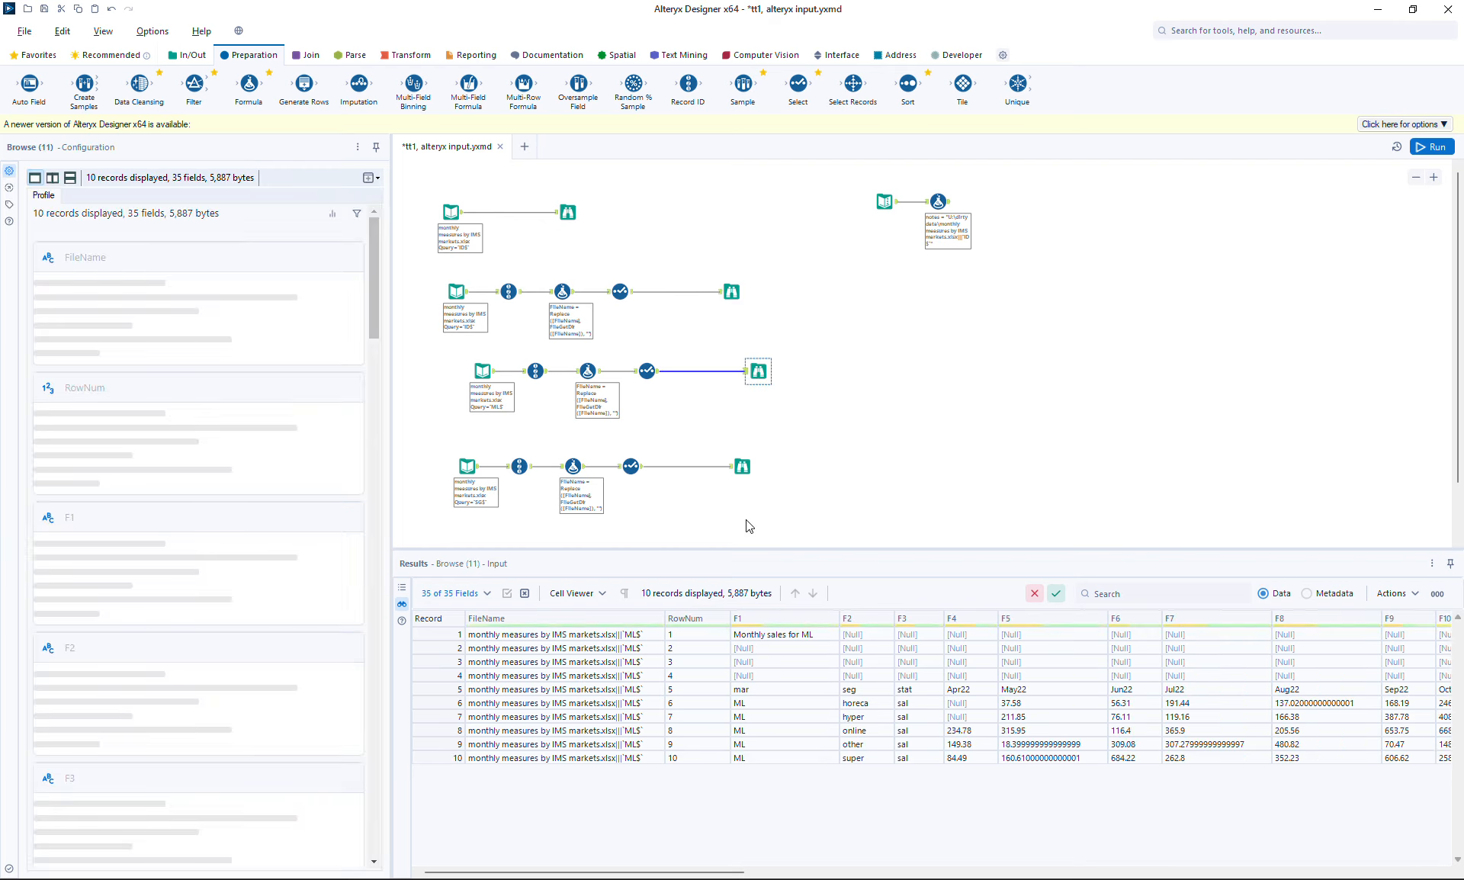
{"action": "left_click", "coordinate": [742, 466]}
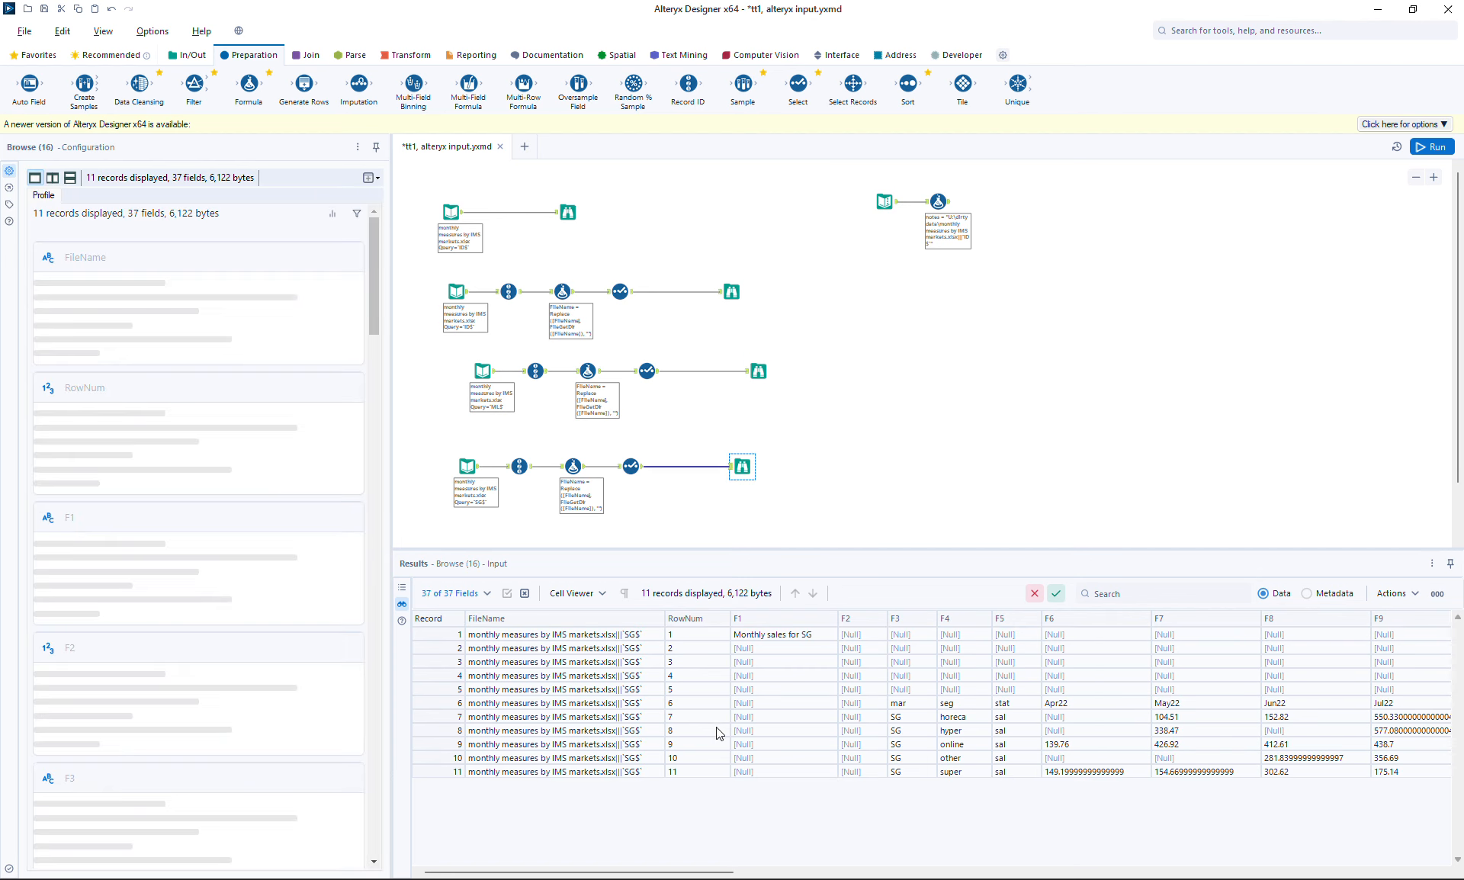
{"action": "left_click", "coordinate": [438, 696]}
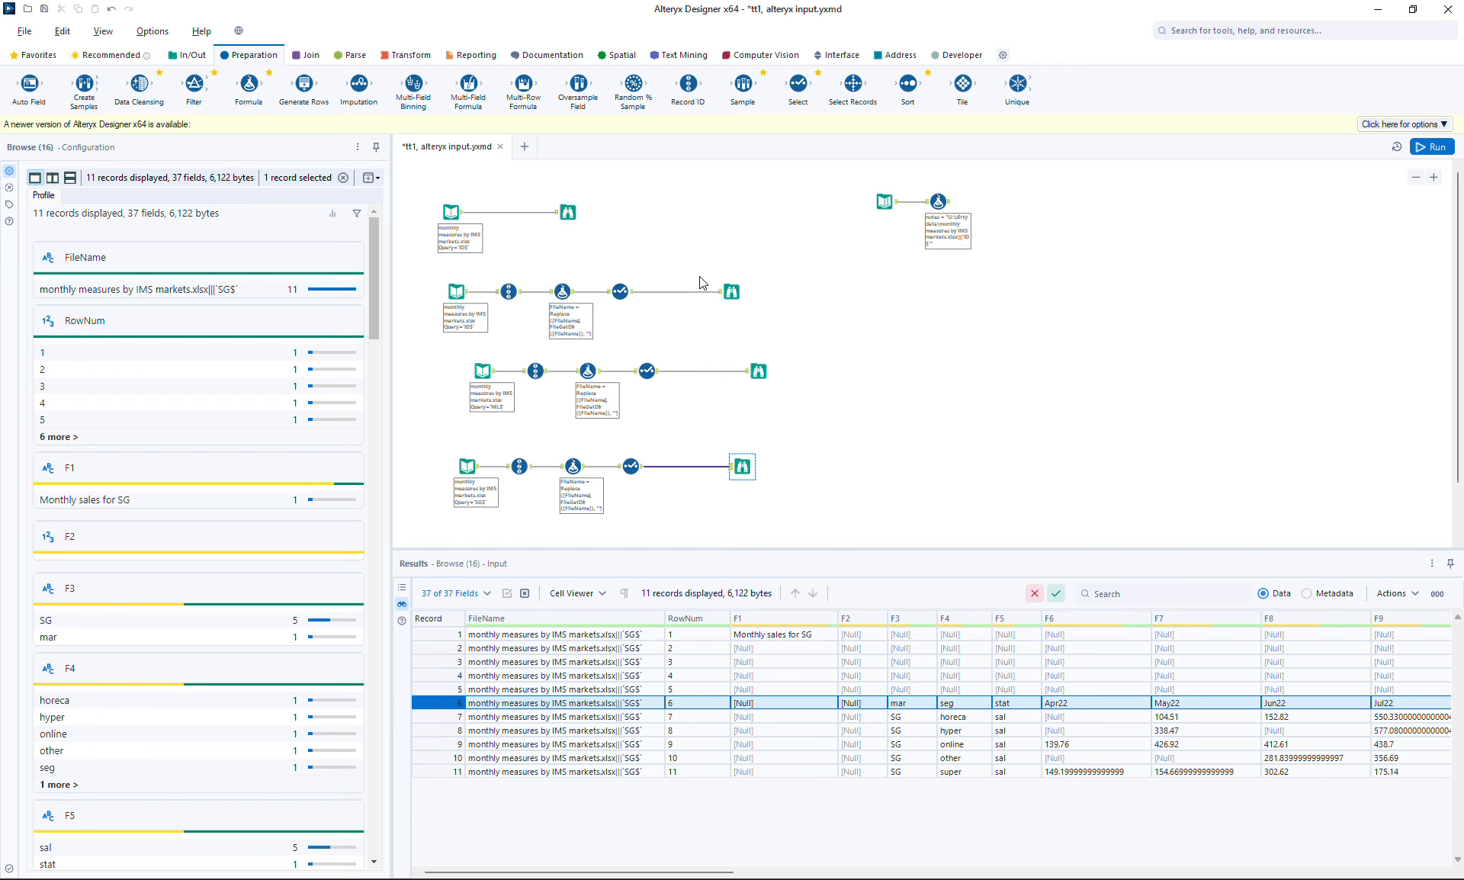
{"action": "left_click", "coordinate": [567, 212]}
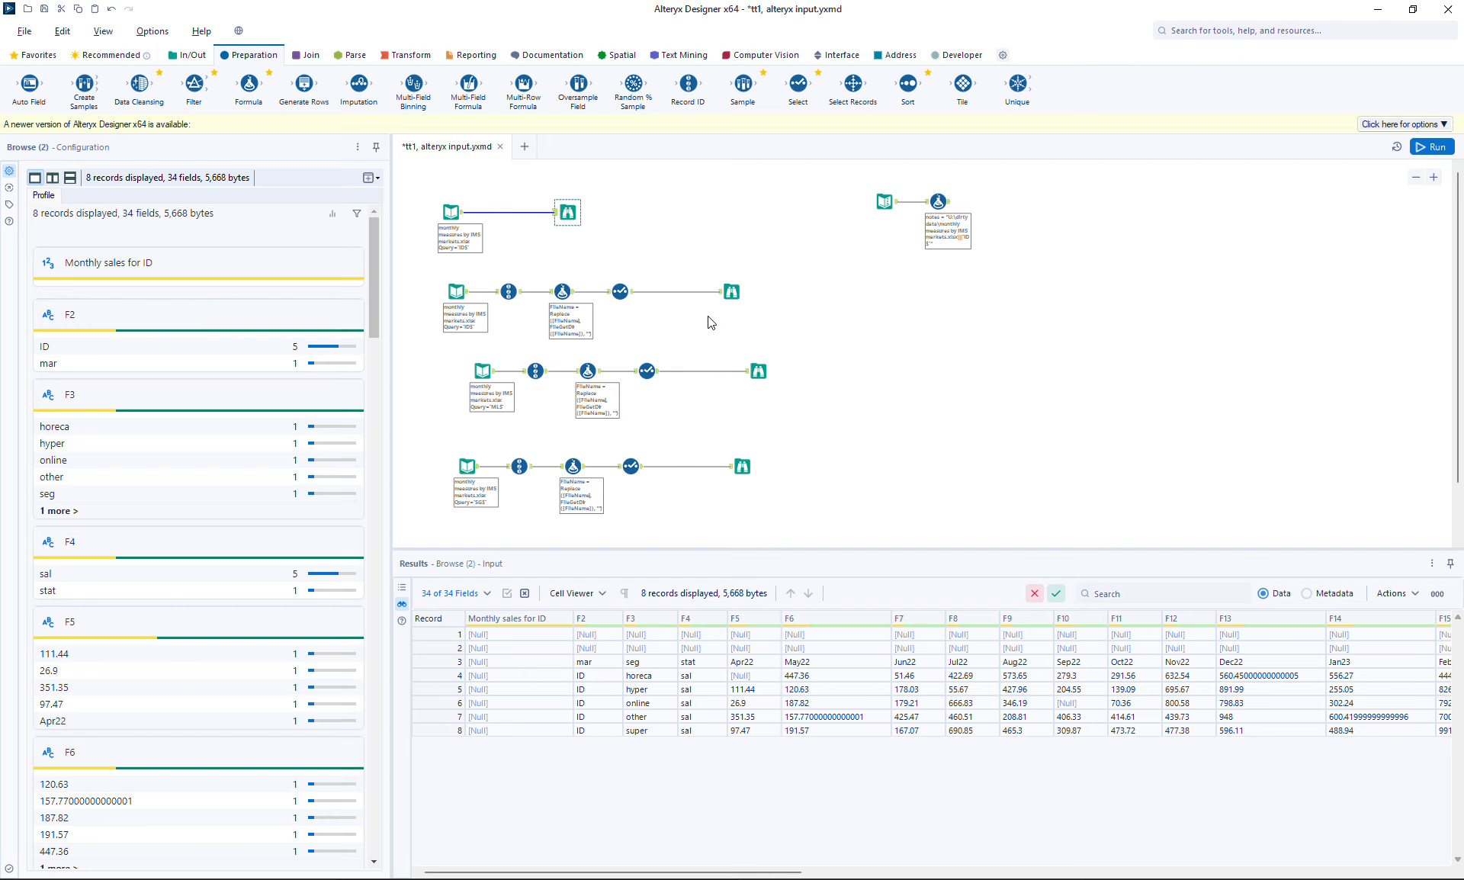
{"action": "left_click", "coordinate": [735, 290]}
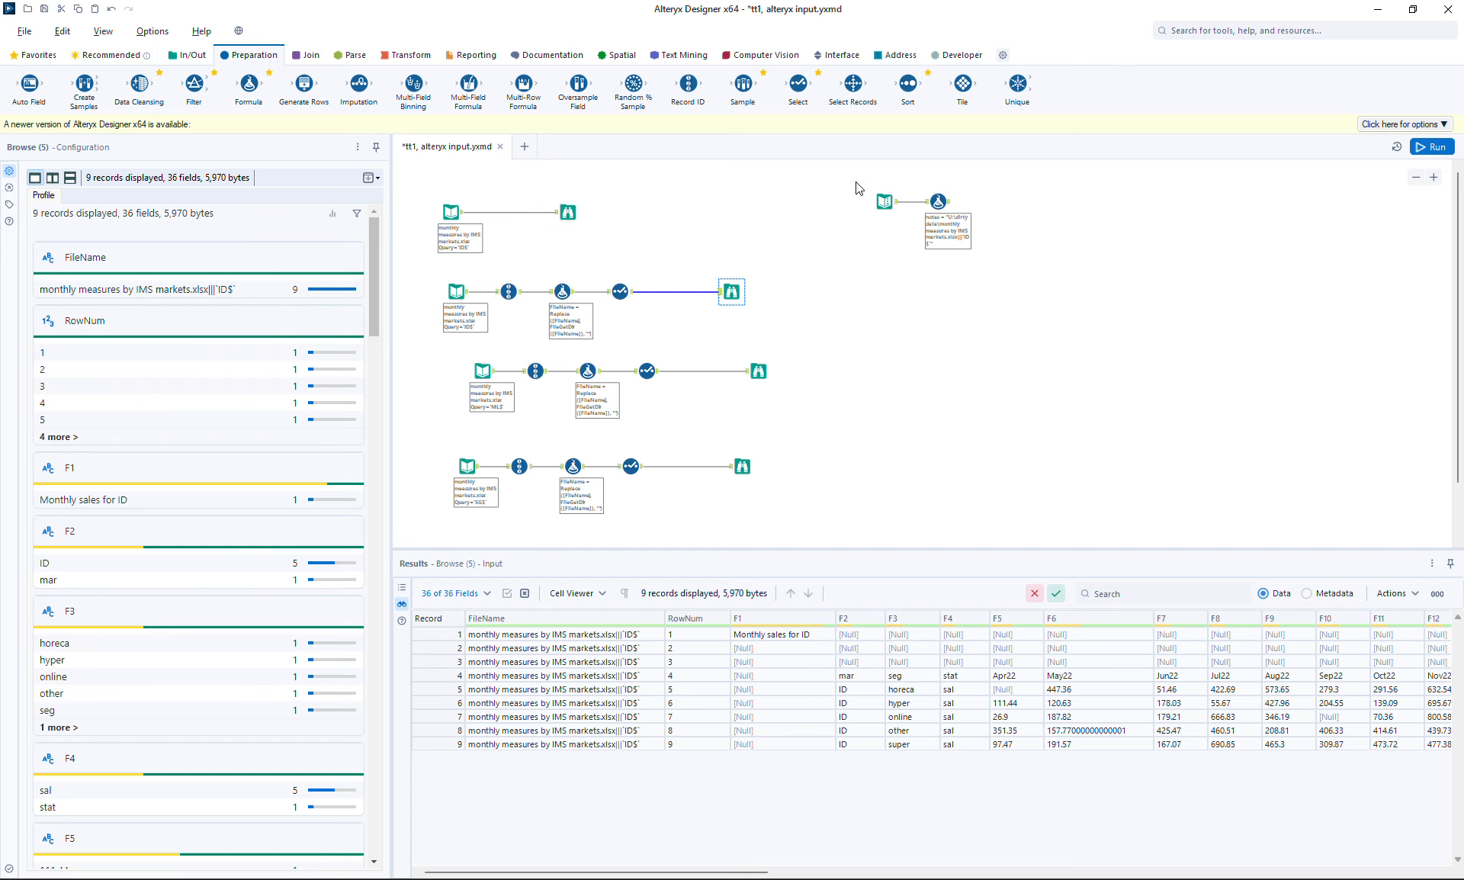
Delete the Text Input and Formula notes tools, then move and copy-paste the top ID Input/Browse pair
{"action": "left_click_drag", "start_coordinate": [856, 183], "coordinate": [962, 223]}
{"action": "key", "text": "ctrl+r"}
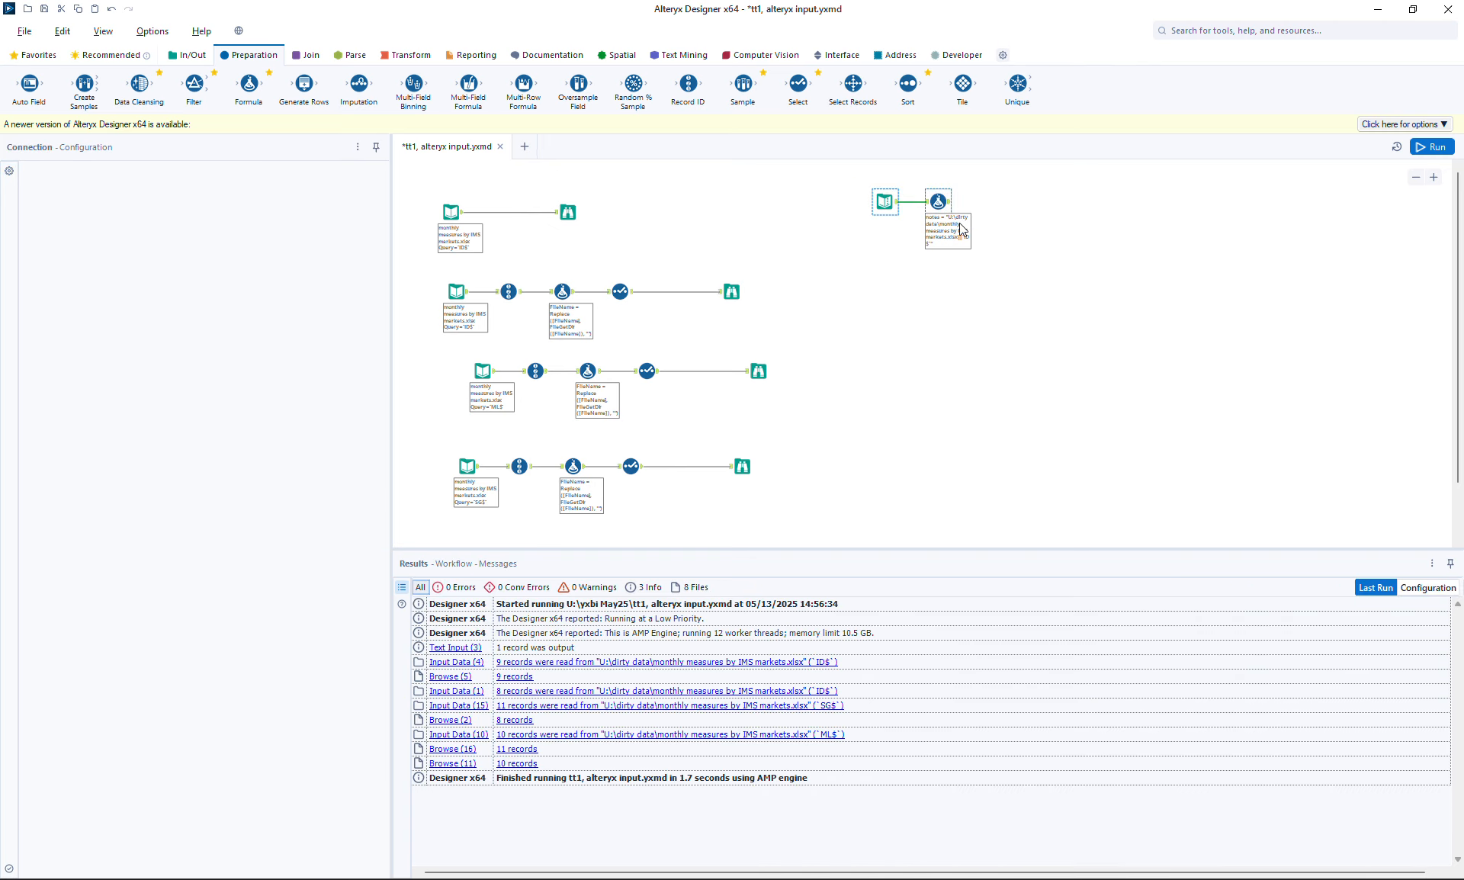
{"action": "left_click_drag", "start_coordinate": [422, 191], "coordinate": [963, 208]}
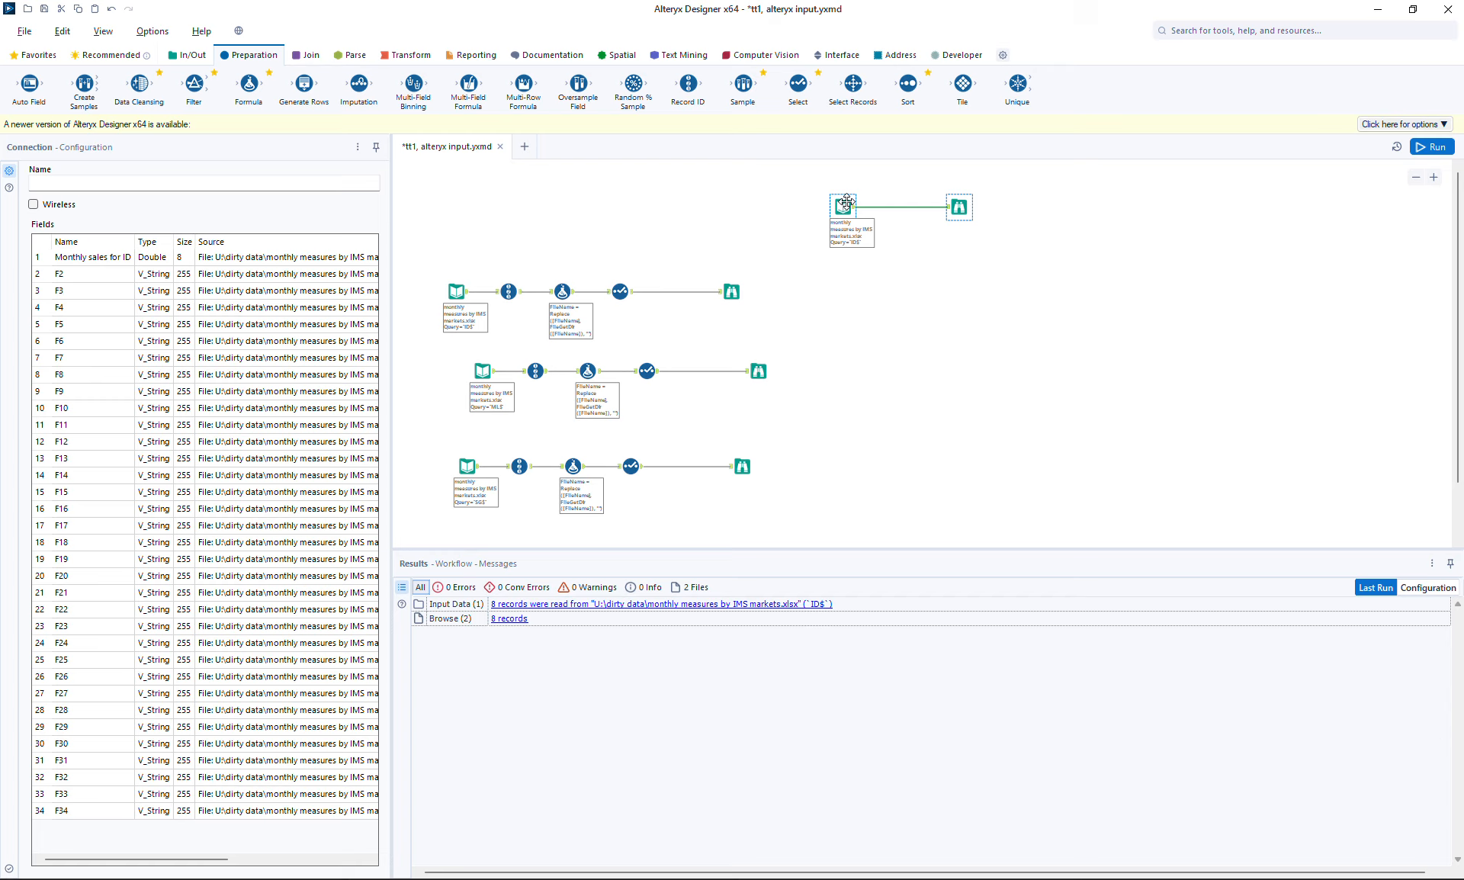
{"action": "left_click_drag", "start_coordinate": [811, 166], "coordinate": [996, 267]}
{"action": "key", "text": "ctrl+r"}
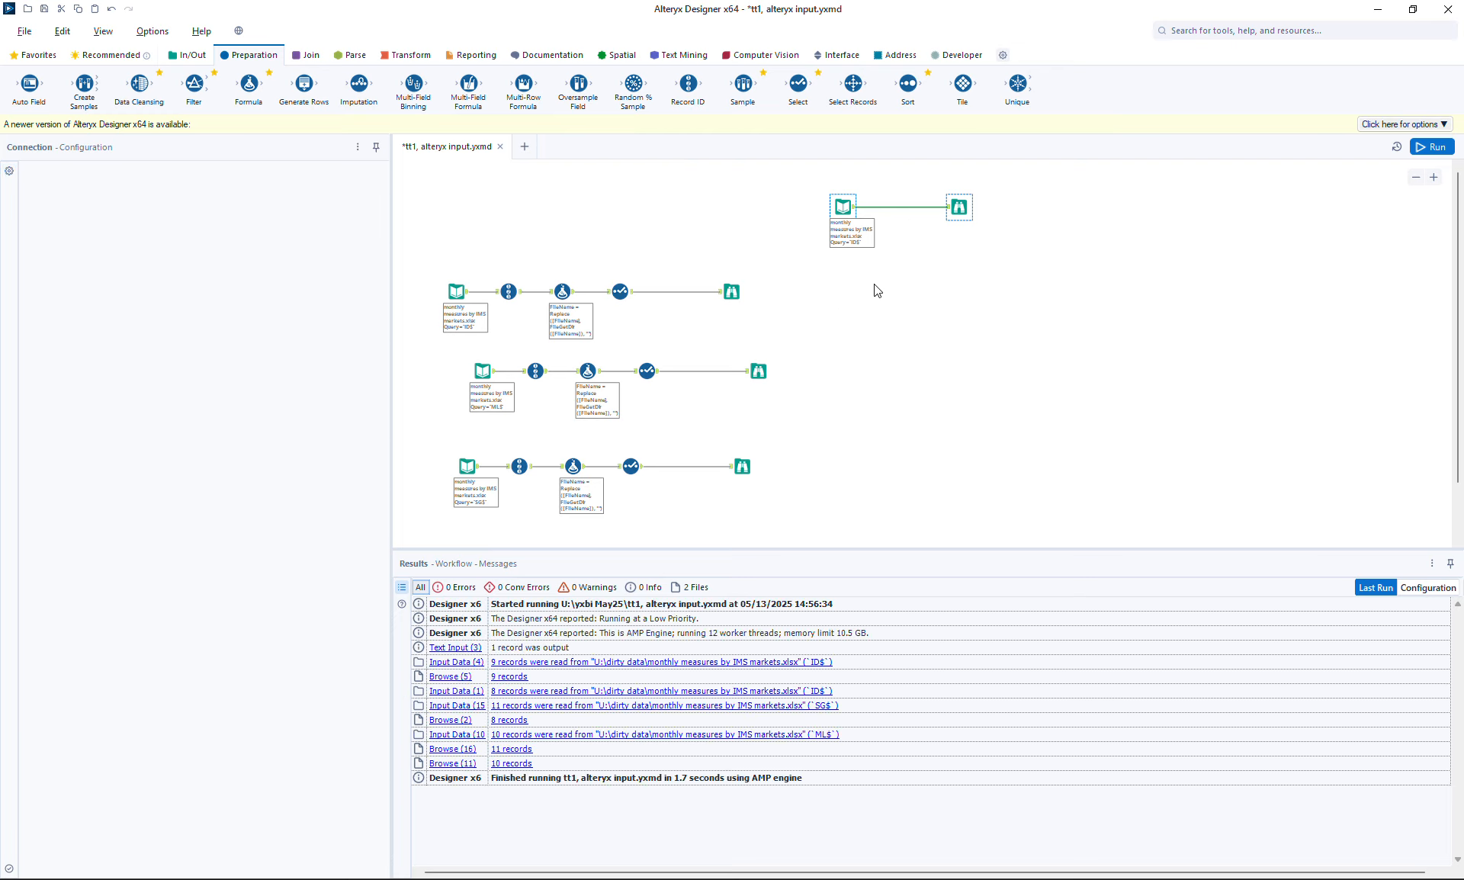
{"action": "left_click", "coordinate": [874, 285]}
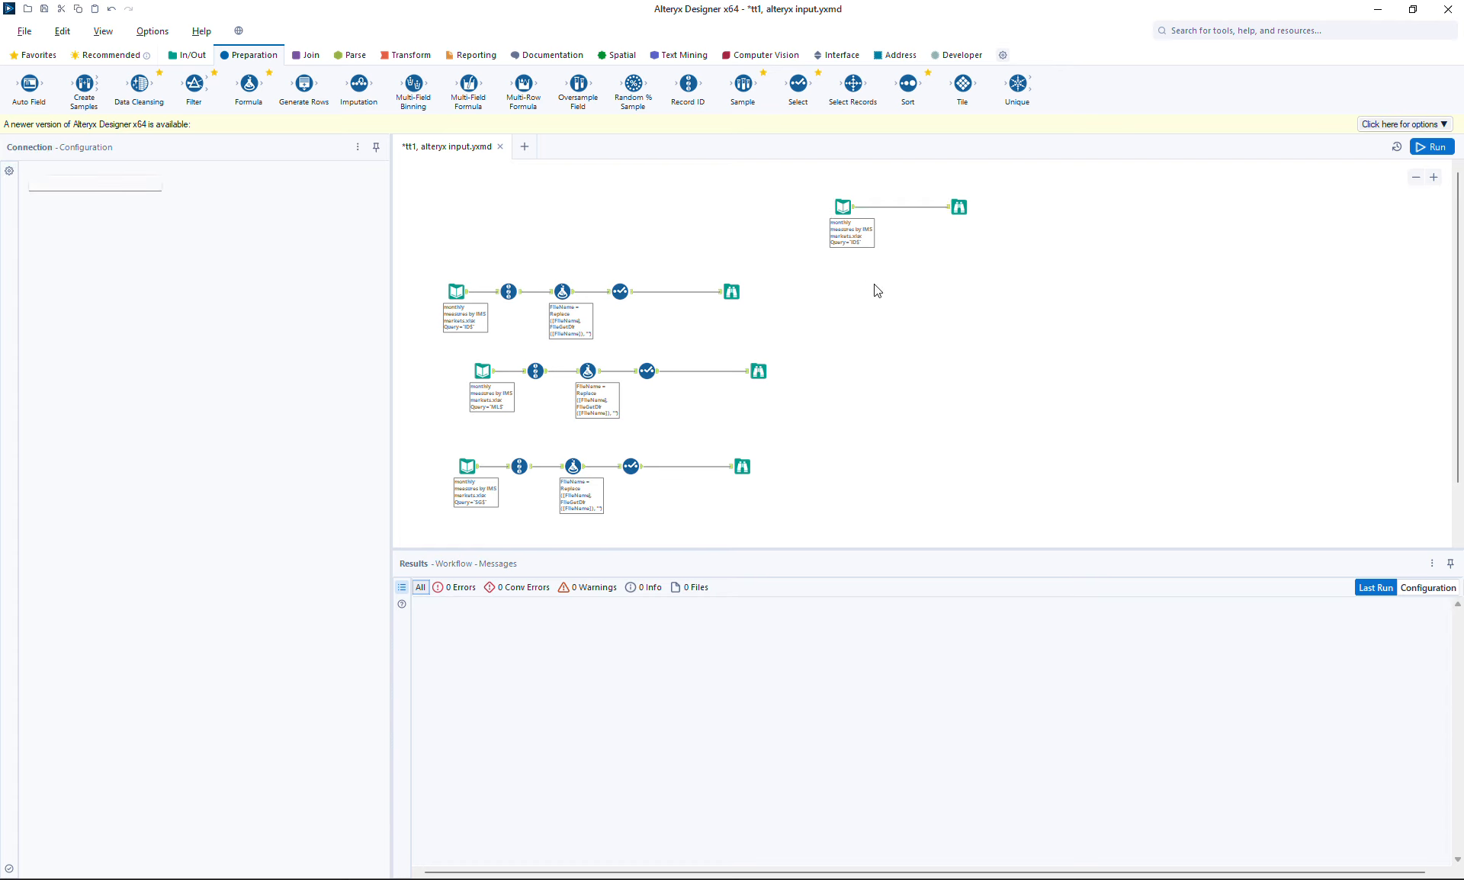
{"action": "key", "text": "ctrl+v"}
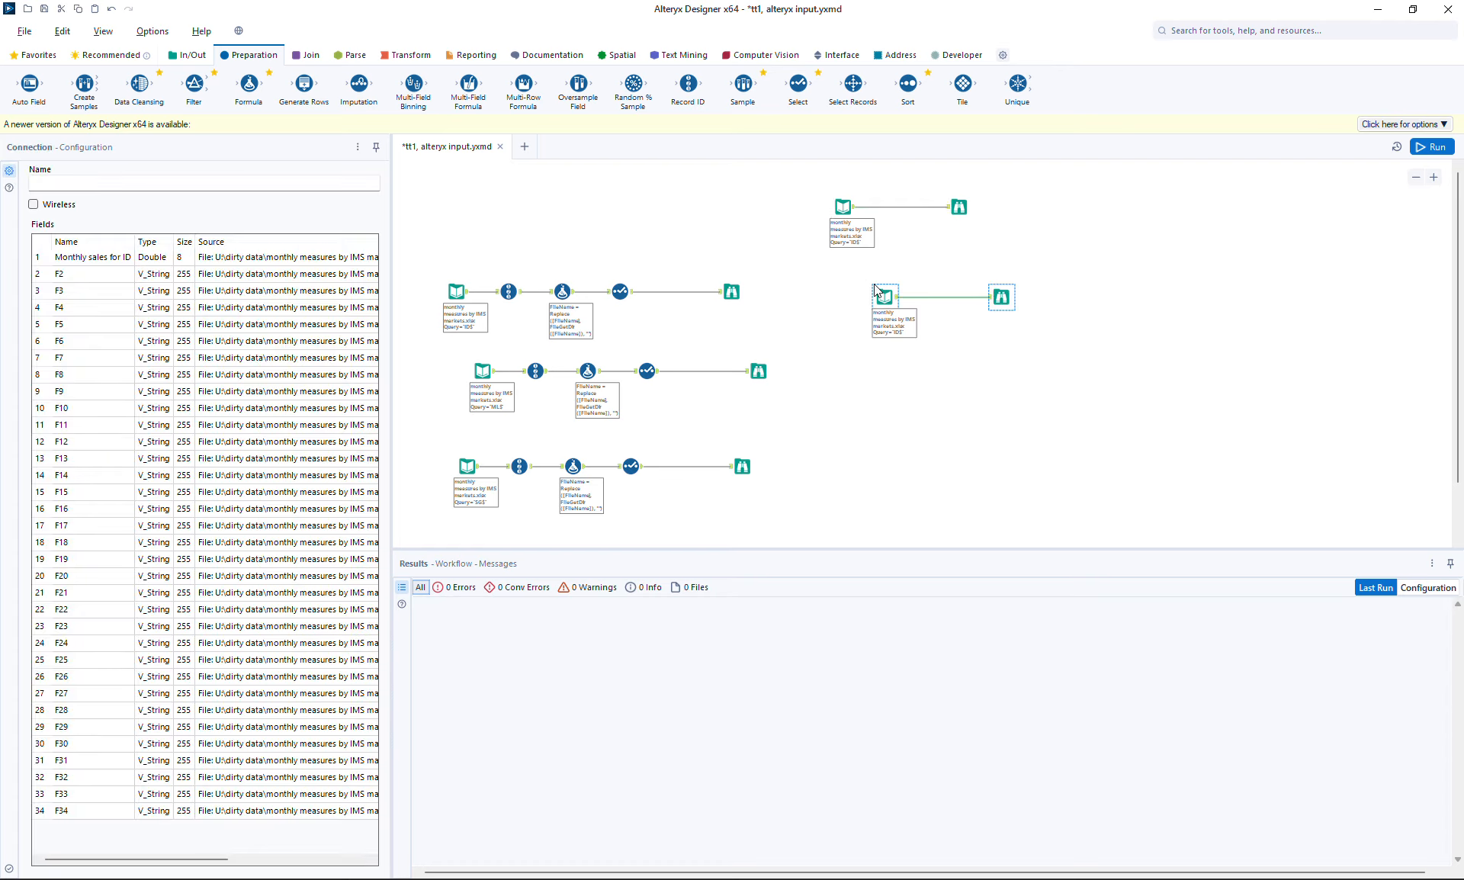
{"action": "left_click", "coordinate": [1001, 299]}
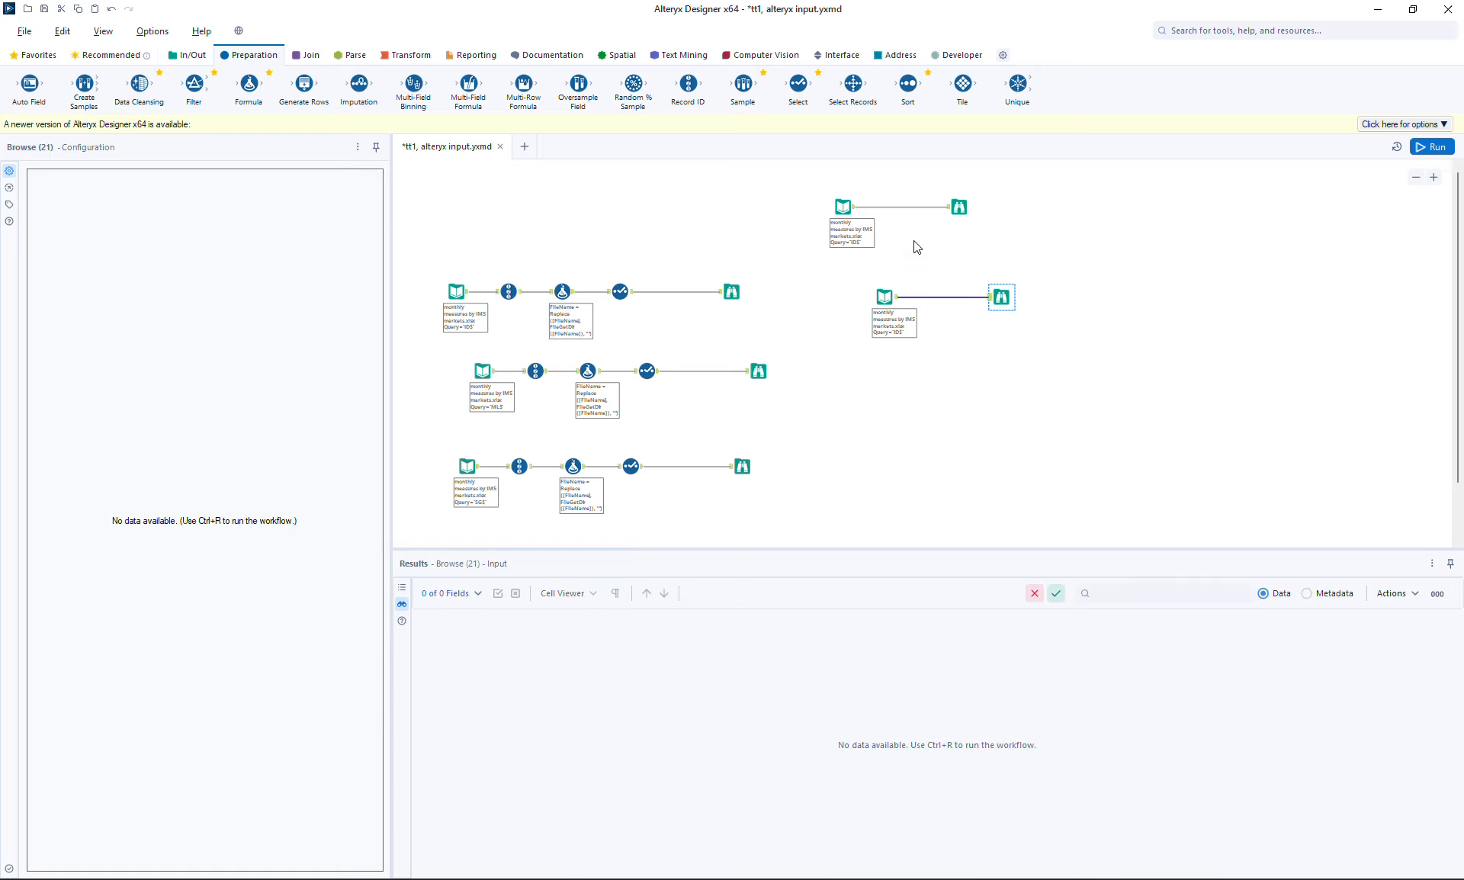
{"action": "left_click", "coordinate": [907, 324], "text": "ctrl"}
{"action": "left_click", "coordinate": [1432, 146]}
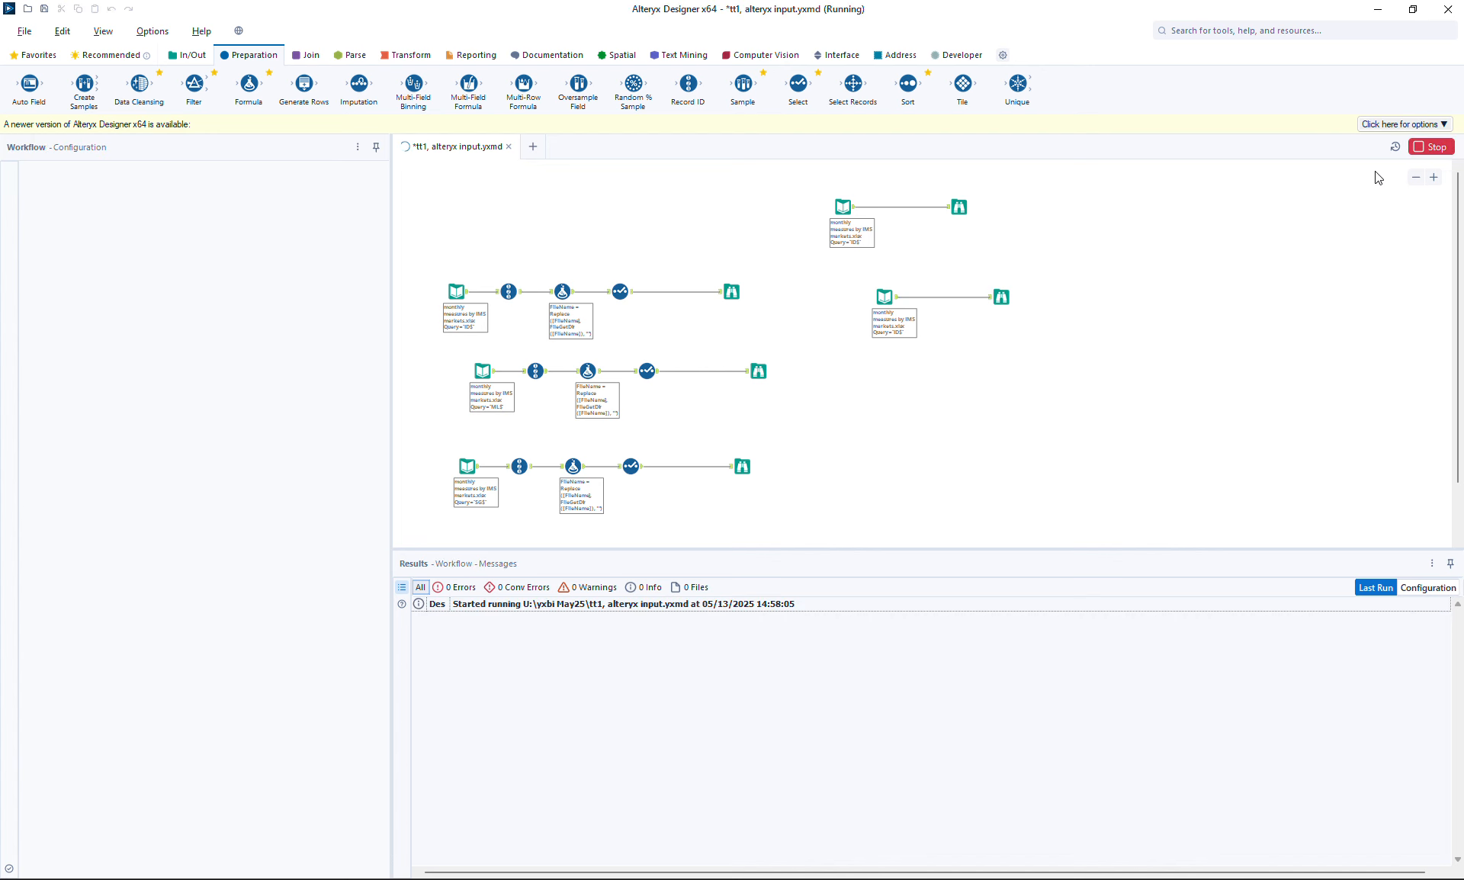
{"action": "left_click", "coordinate": [959, 206]}
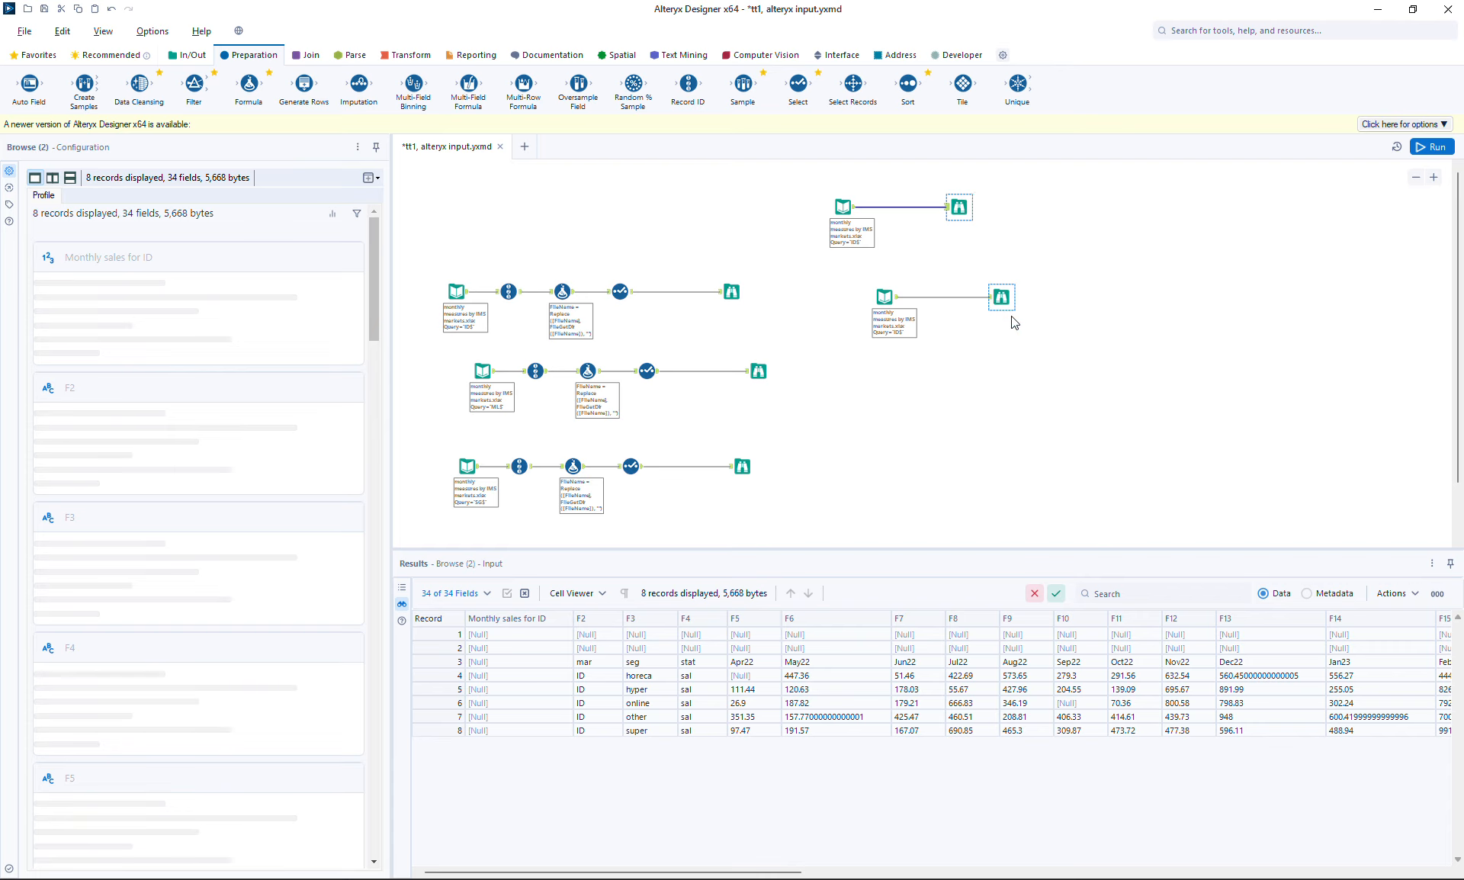
{"action": "left_click", "coordinate": [1002, 296]}
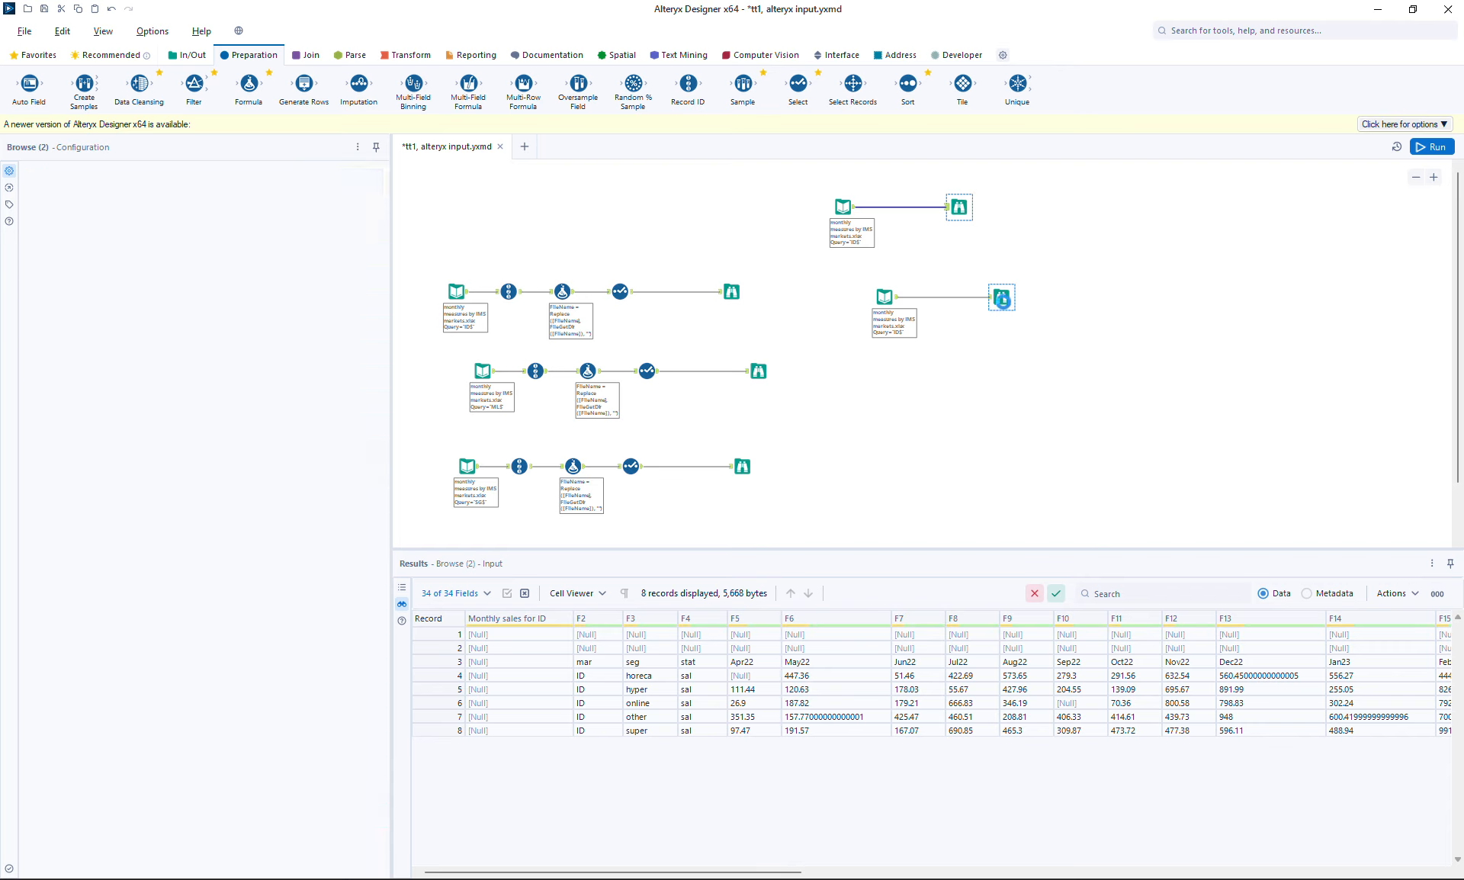
{"action": "left_click", "coordinate": [961, 208]}
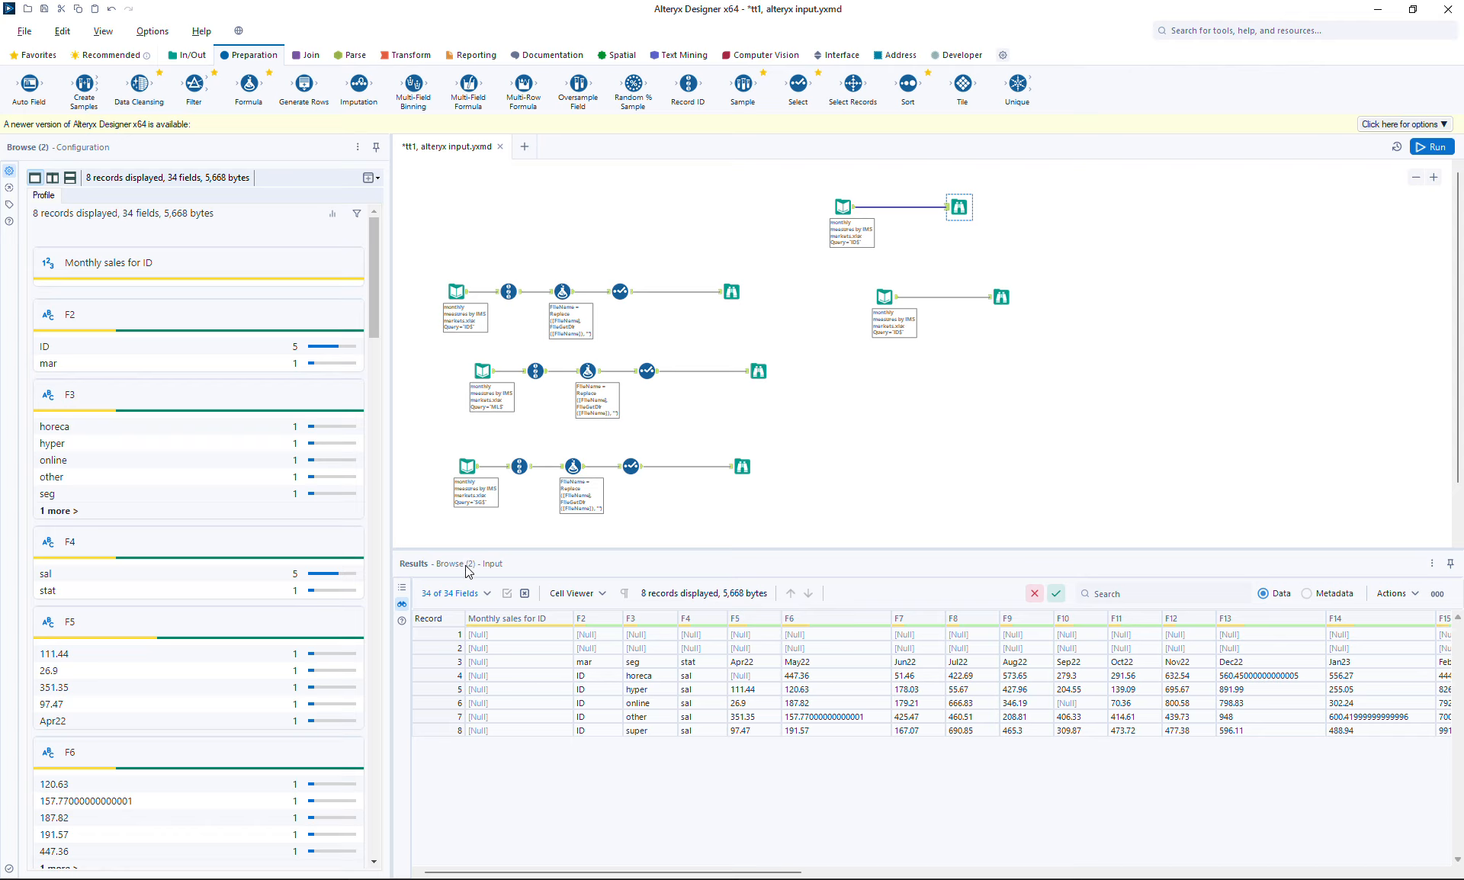
{"action": "left_click", "coordinate": [1003, 297]}
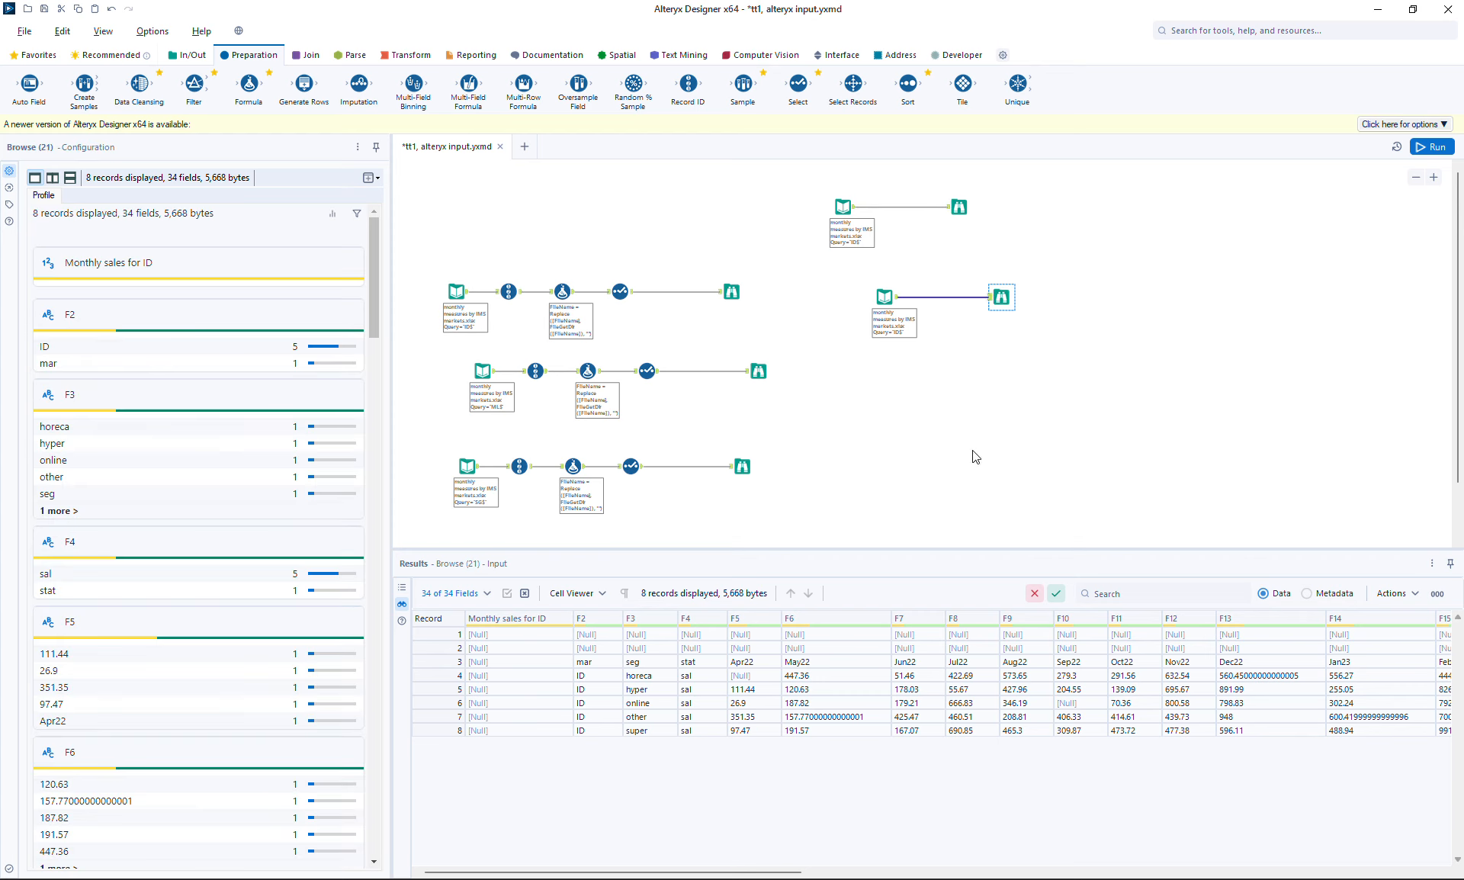
{"action": "left_click", "coordinate": [1120, 344]}
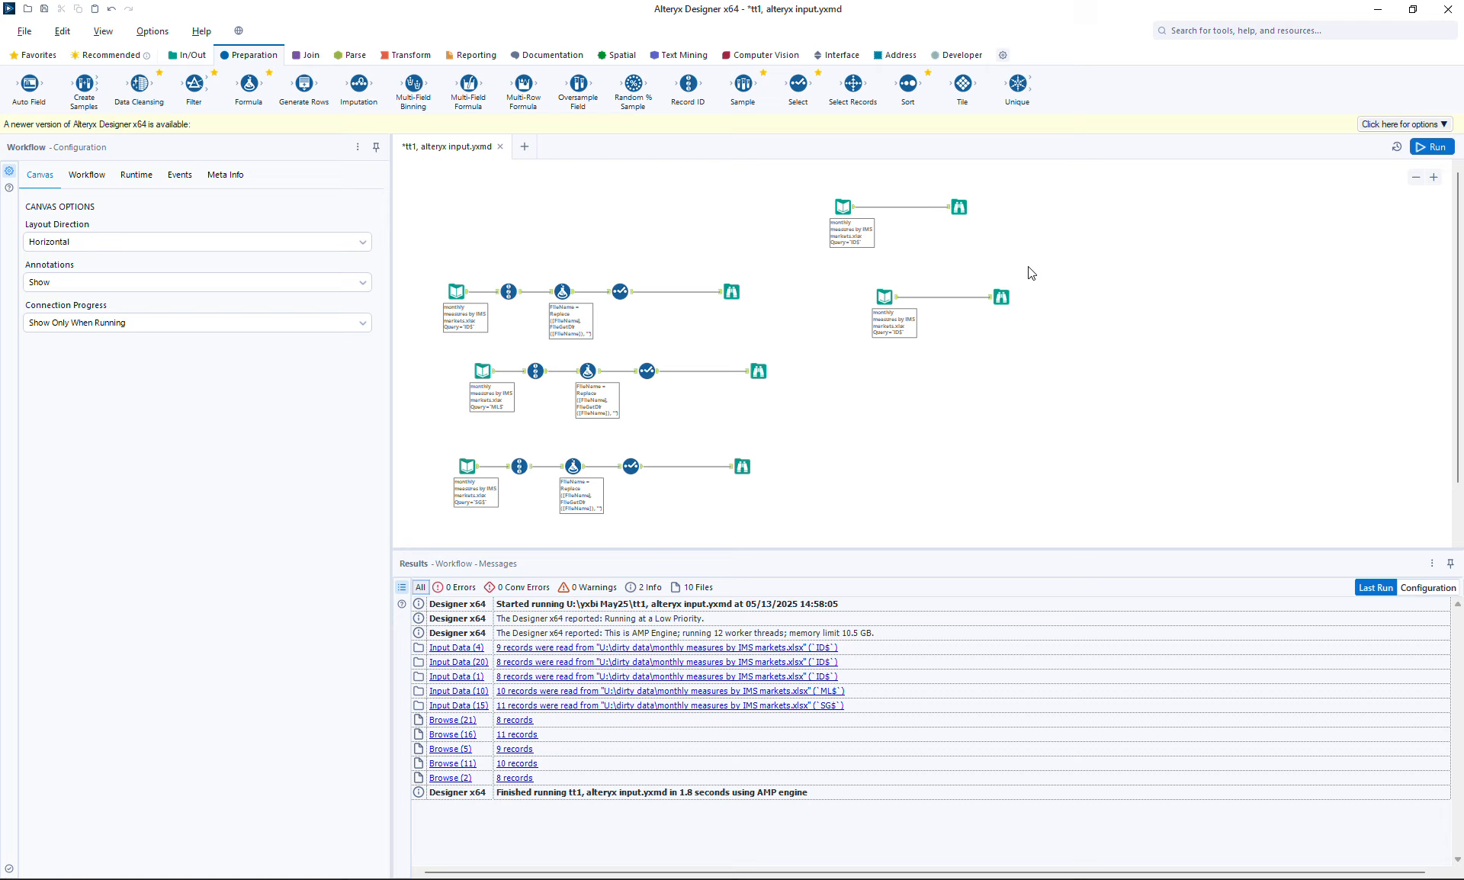
{"action": "left_click", "coordinate": [999, 293]}
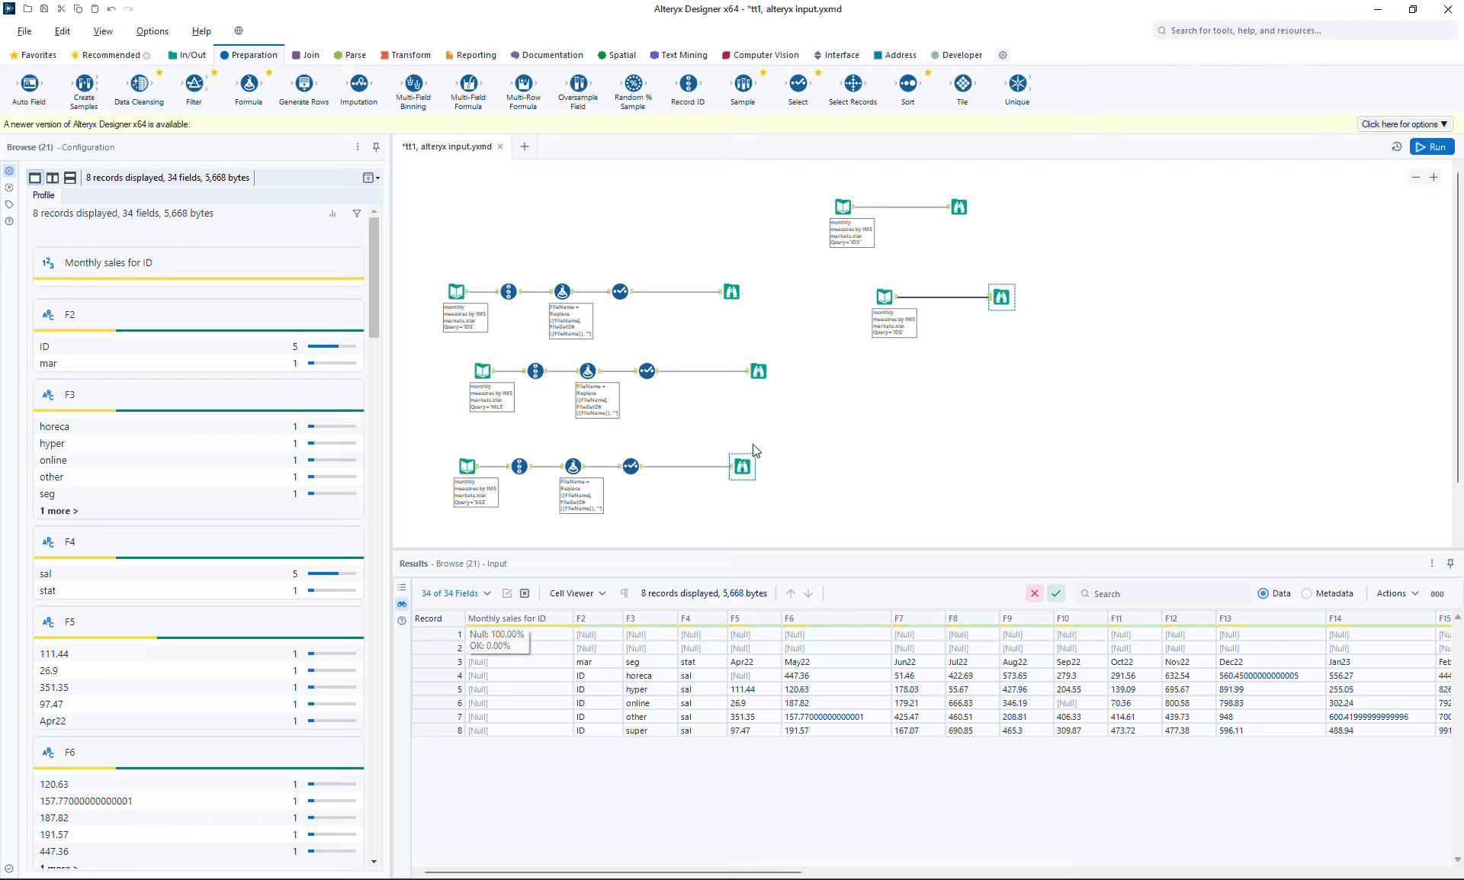
Enable First Row Contains Data on Input Data (20) and rerun, giving 9 records under F1–F34
{"action": "left_click", "coordinate": [885, 294]}
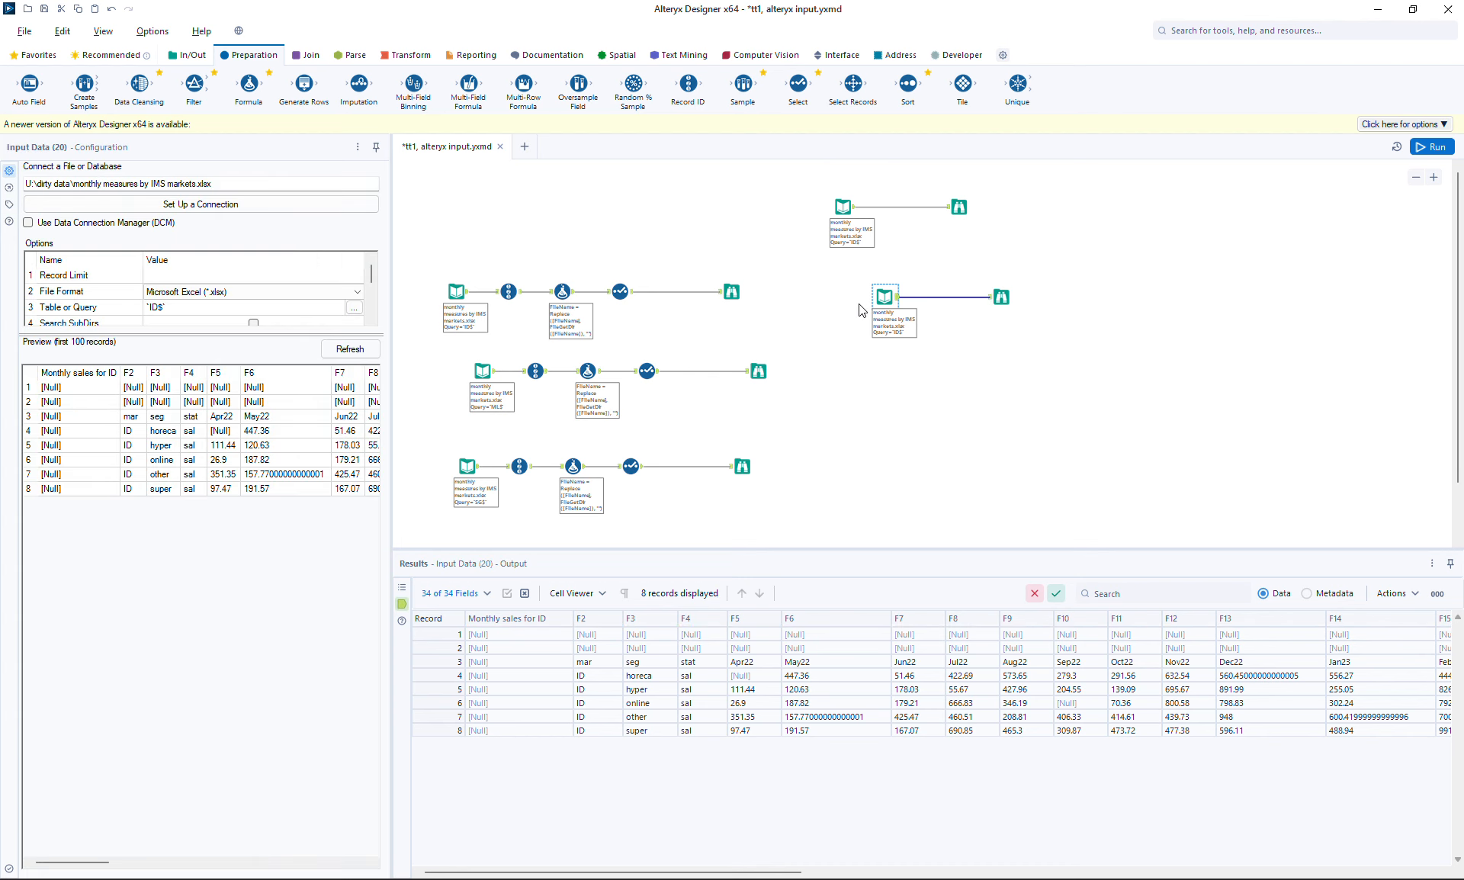
{"action": "left_click_drag", "start_coordinate": [372, 270], "coordinate": [372, 291]}
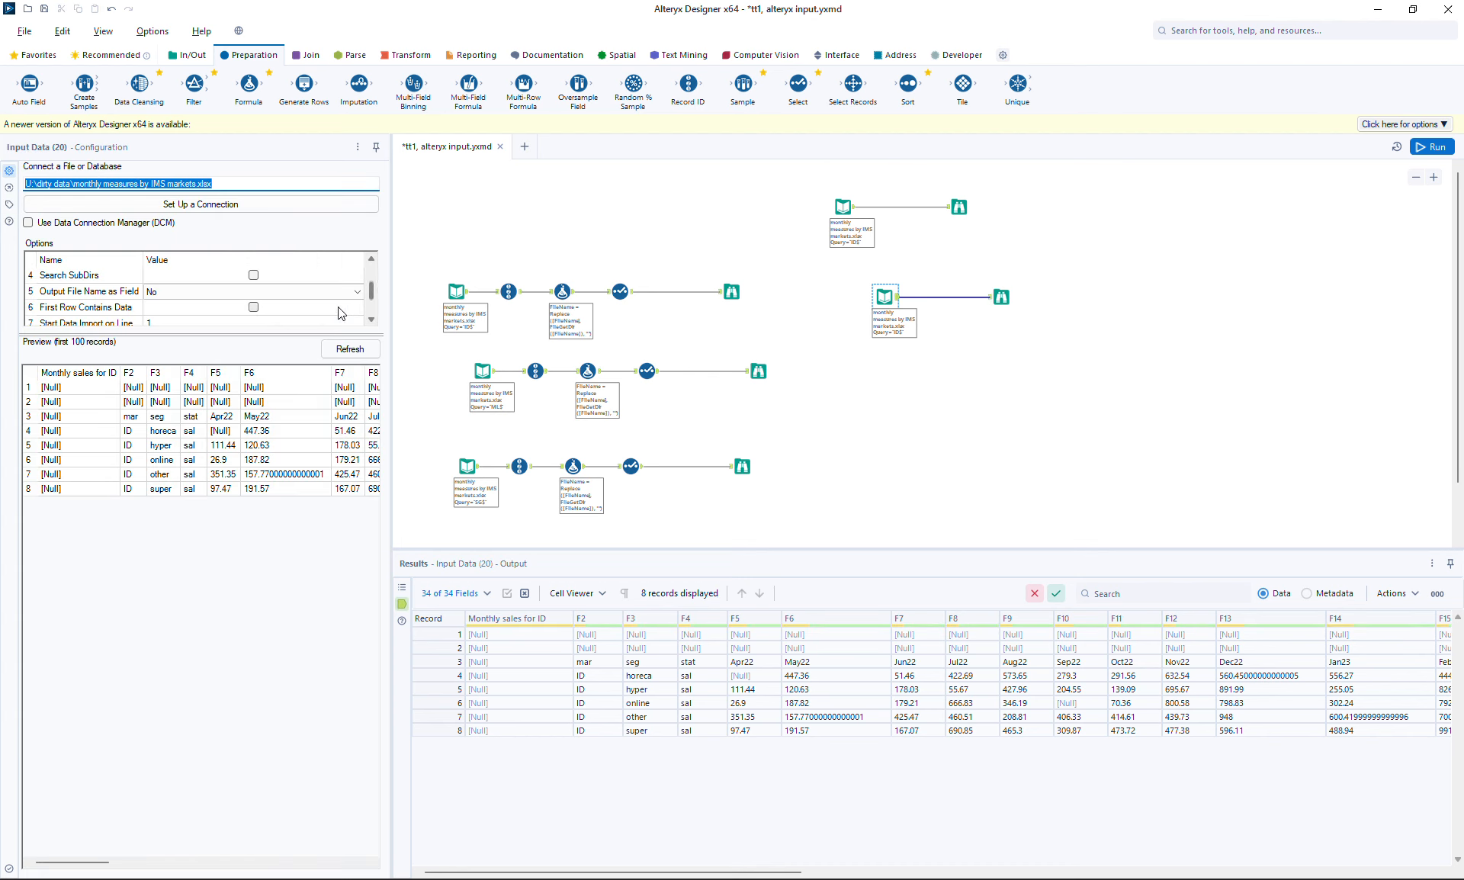
{"action": "left_click_drag", "start_coordinate": [303, 335], "coordinate": [297, 457]}
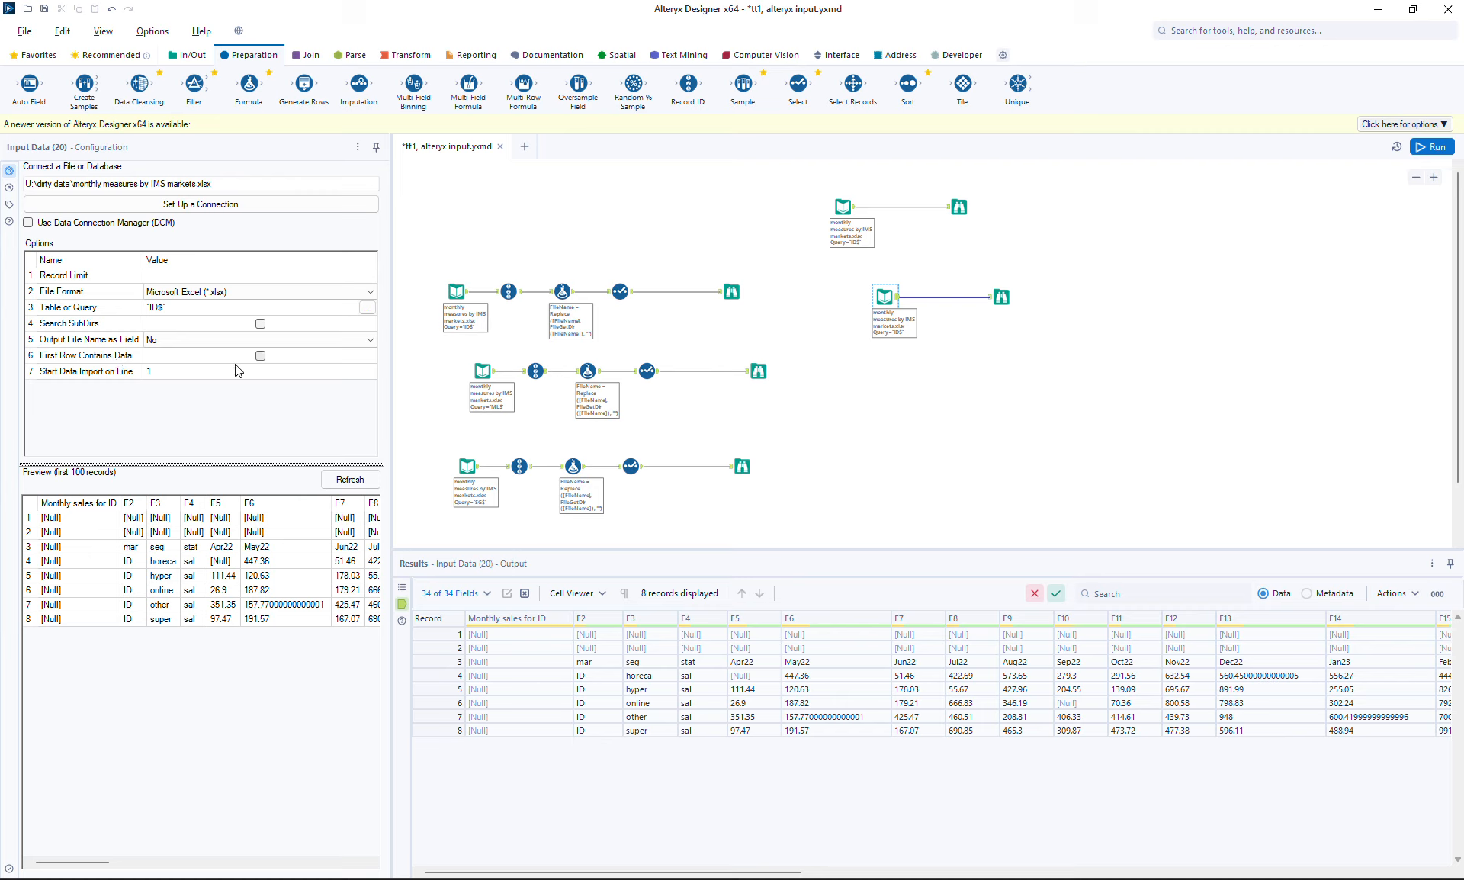
{"action": "left_click", "coordinate": [260, 356]}
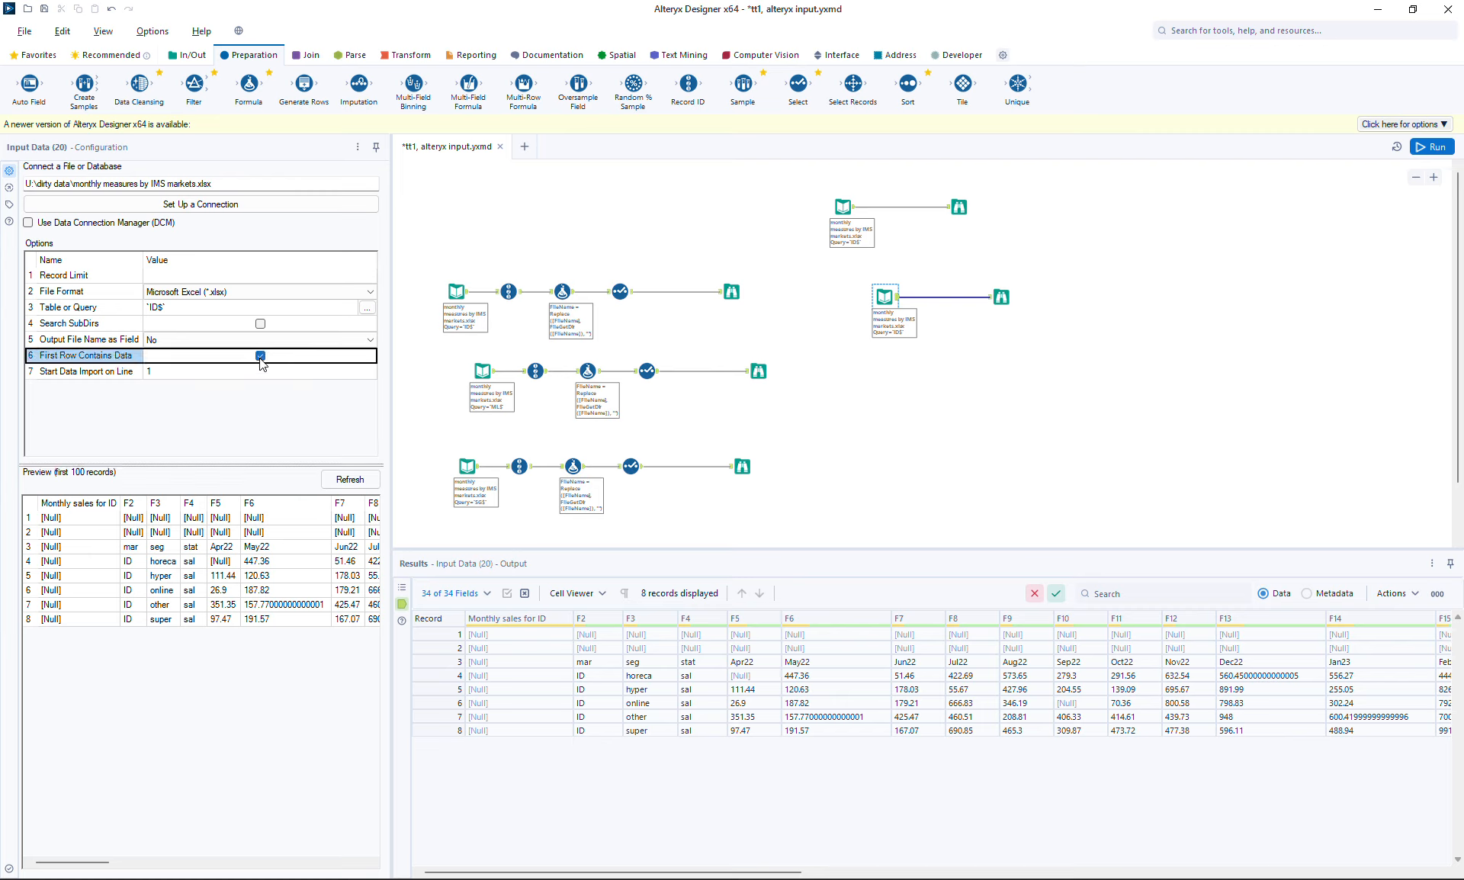
{"action": "left_click", "coordinate": [1423, 147]}
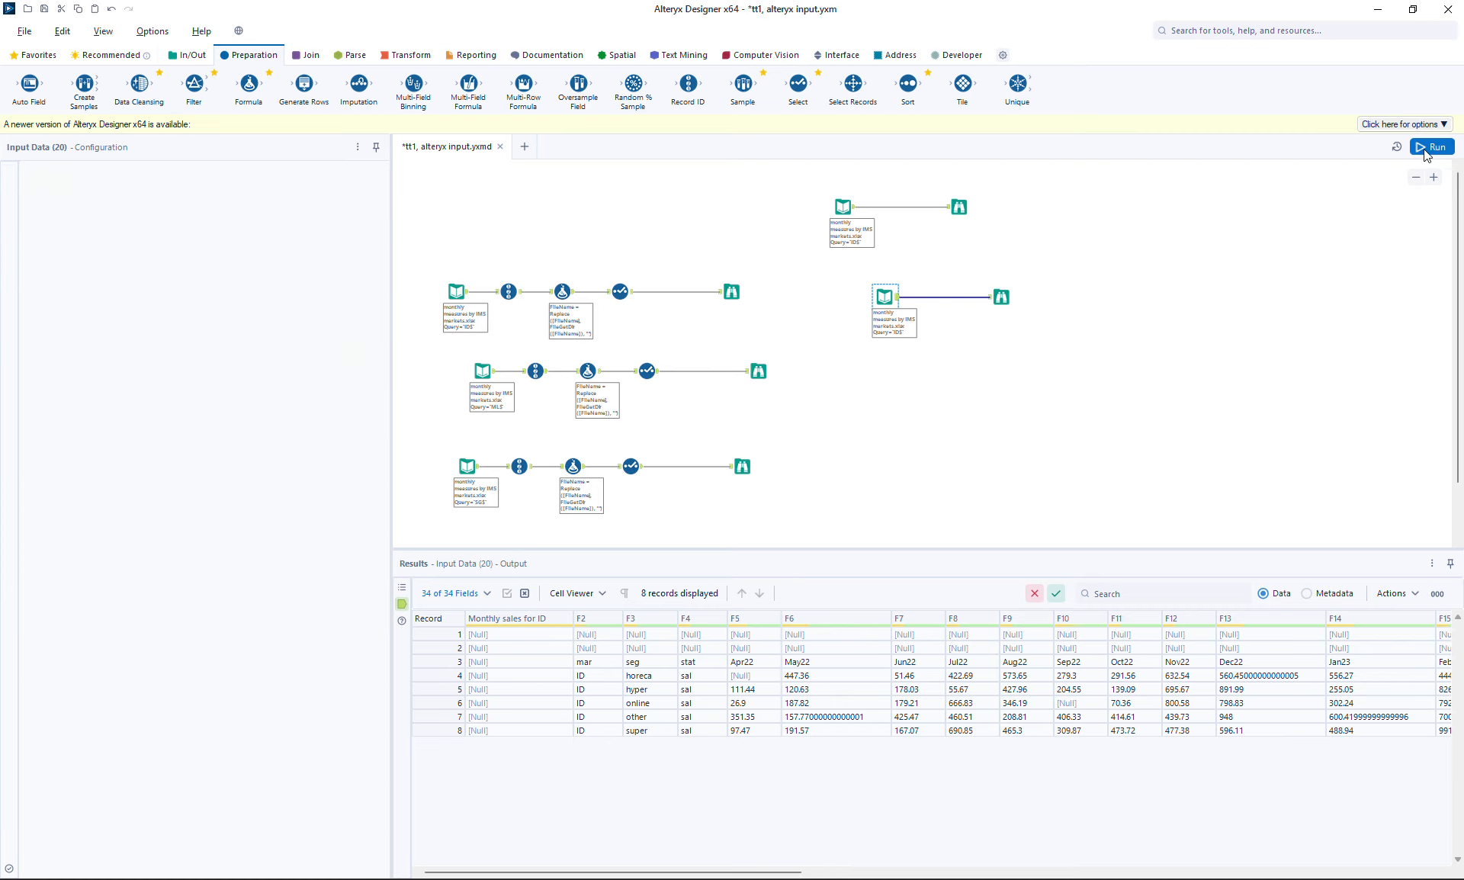
{"action": "left_click", "coordinate": [1001, 296]}
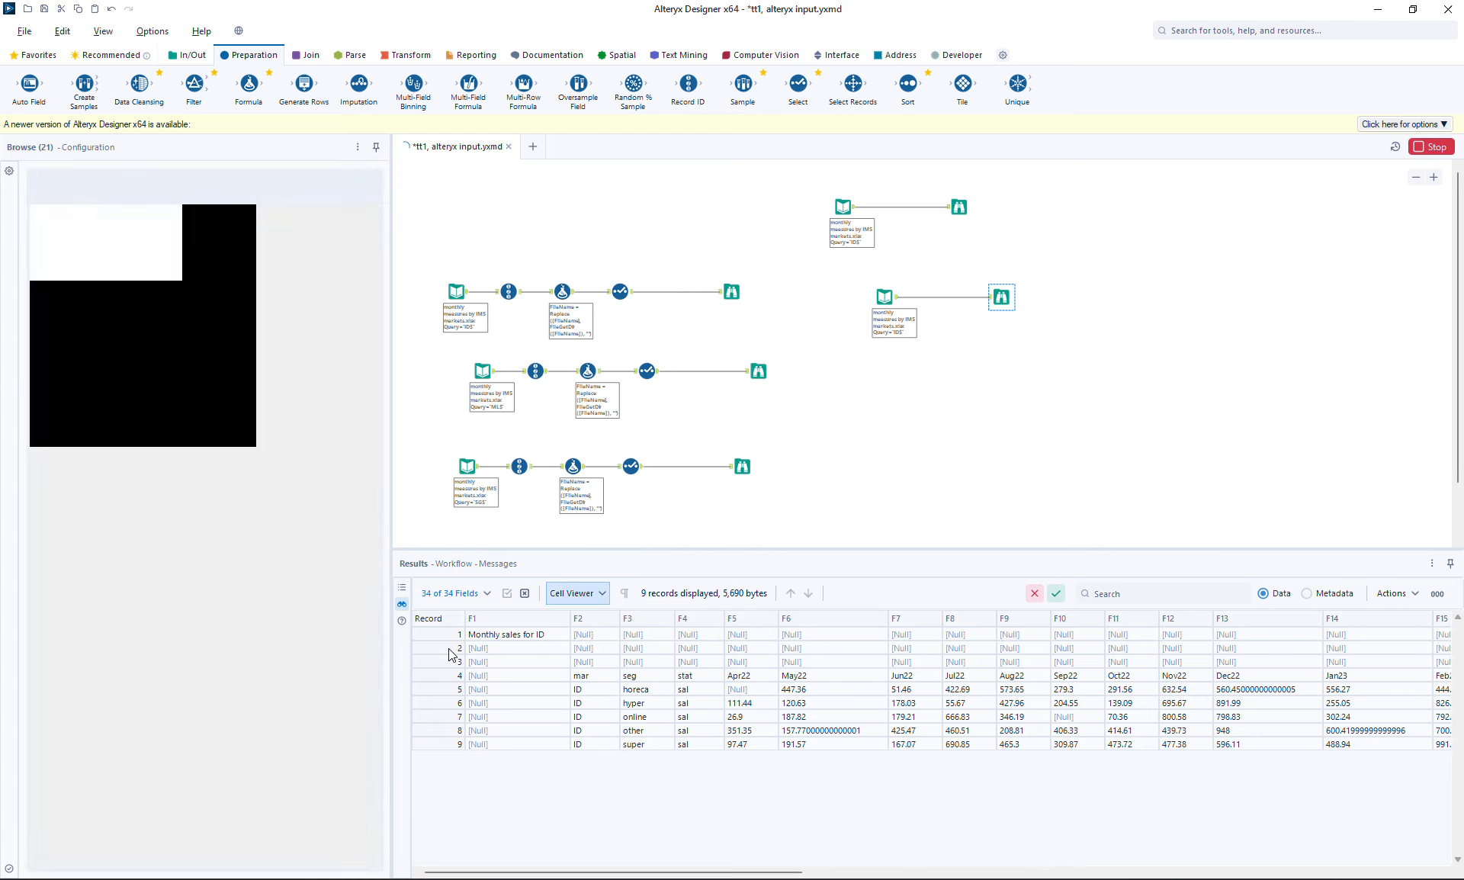
Compare header records between the first branch's 8-record output and the 9-record ID-sheet output
{"action": "left_click", "coordinate": [960, 207]}
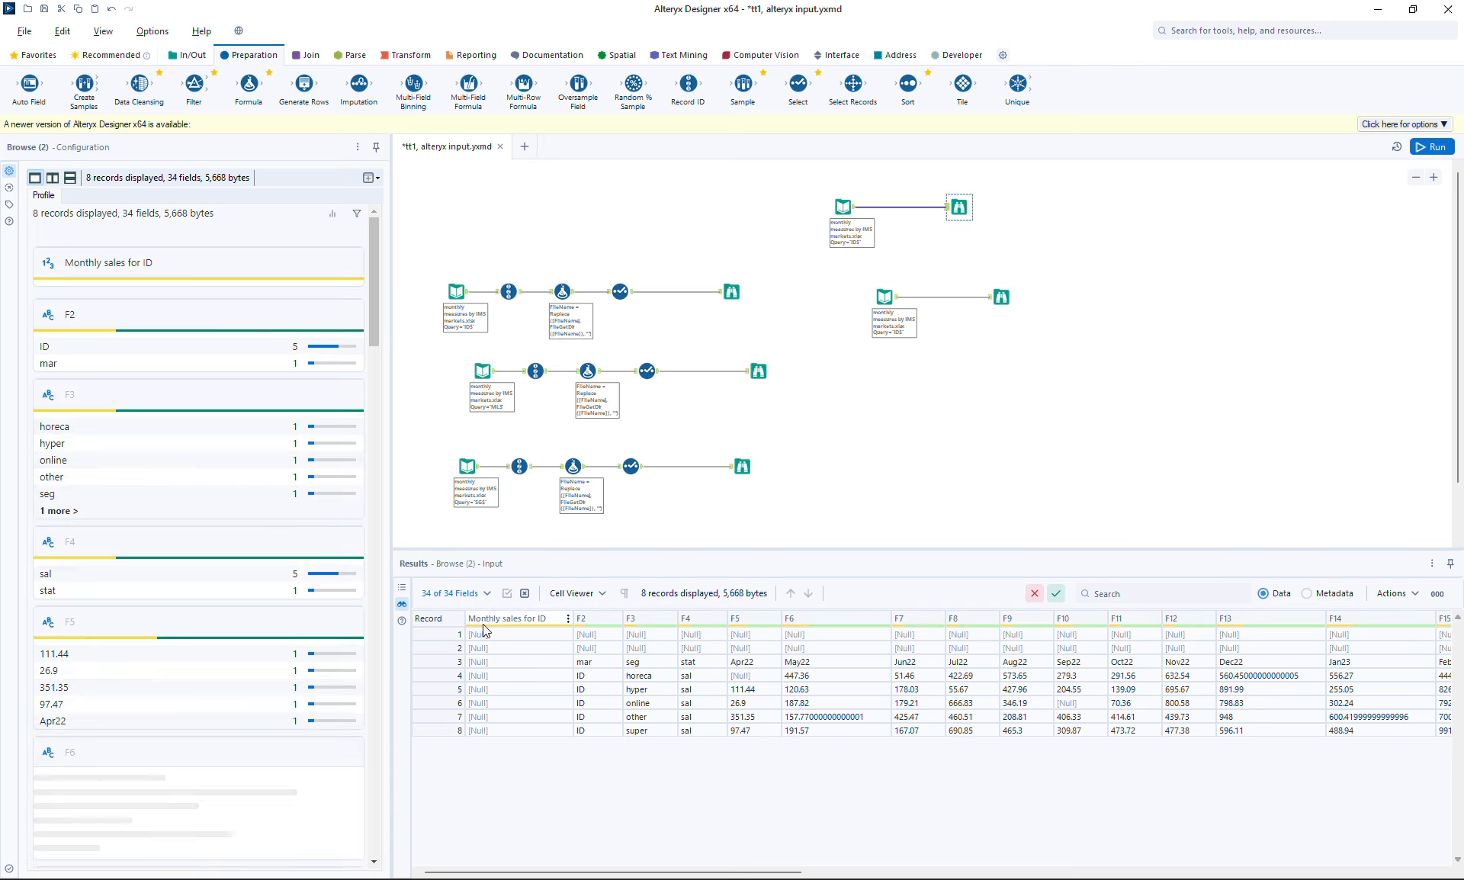
{"action": "left_click", "coordinate": [1006, 298]}
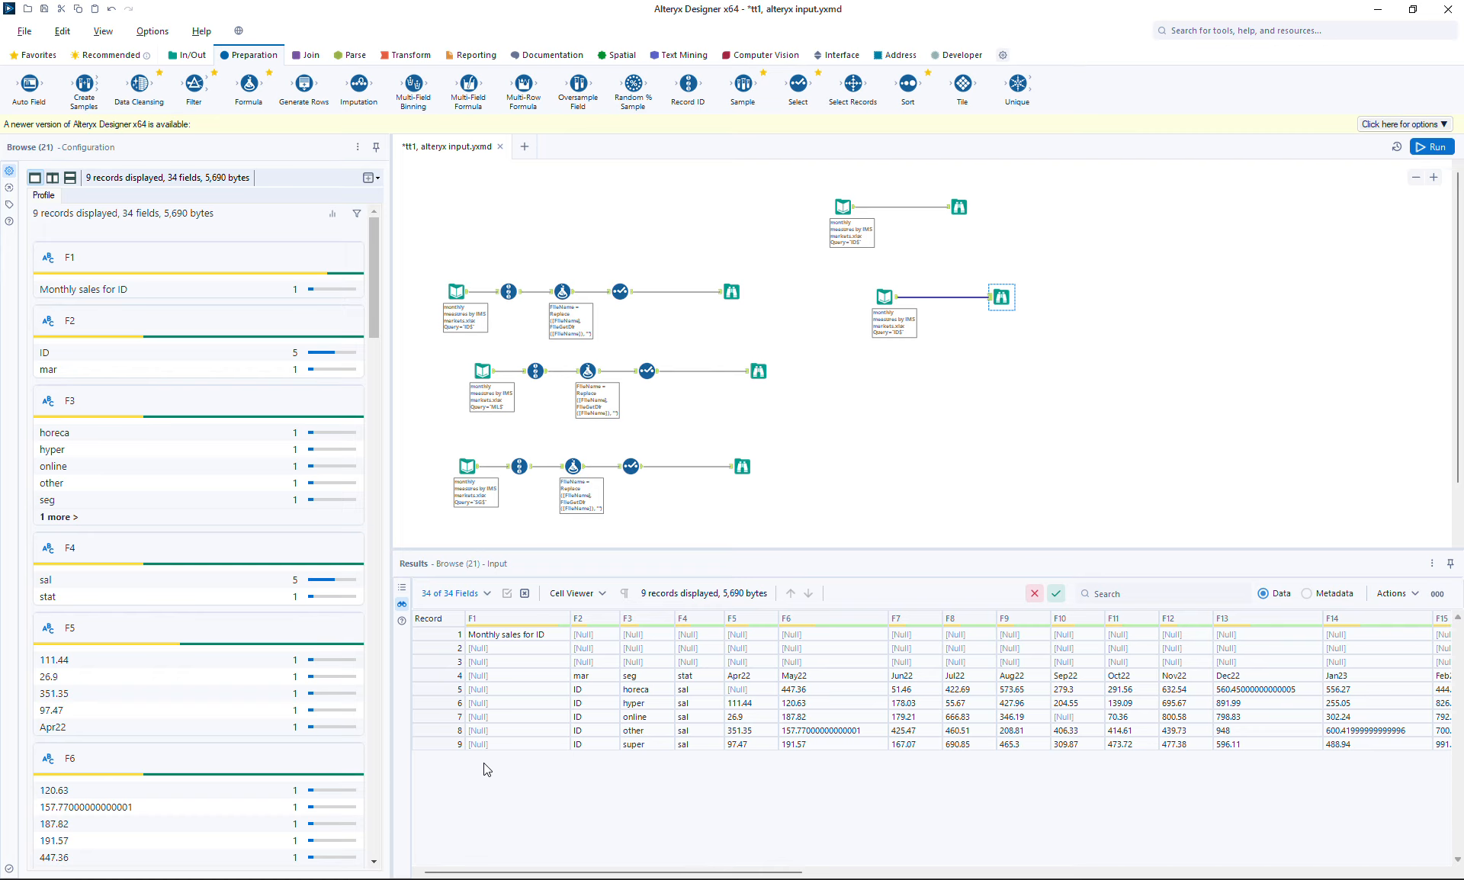
{"action": "left_click", "coordinate": [960, 208]}
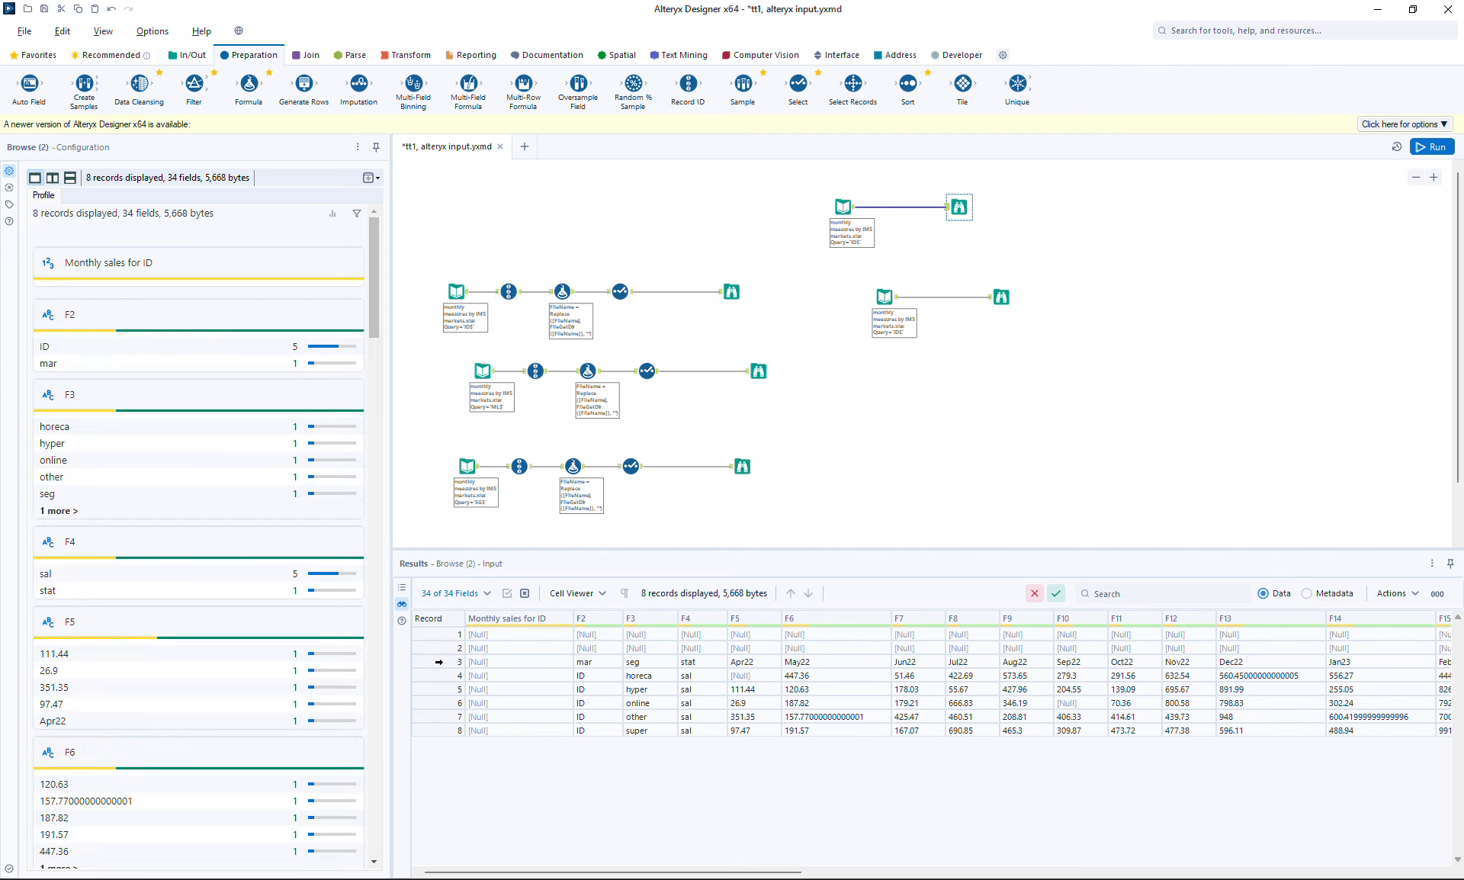
{"action": "left_click", "coordinate": [440, 662]}
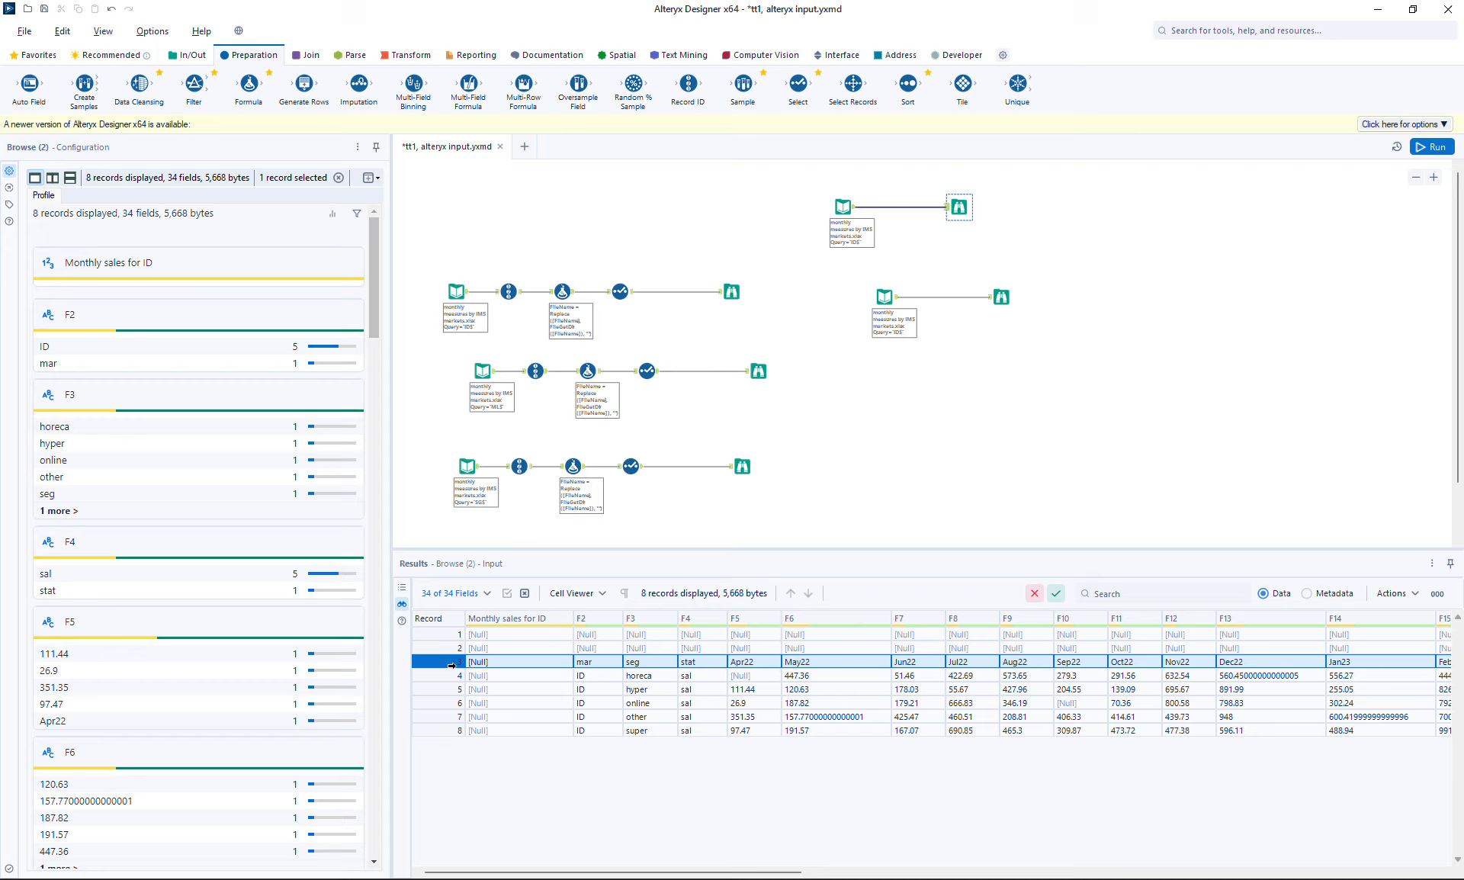
{"action": "left_click", "coordinate": [1002, 297]}
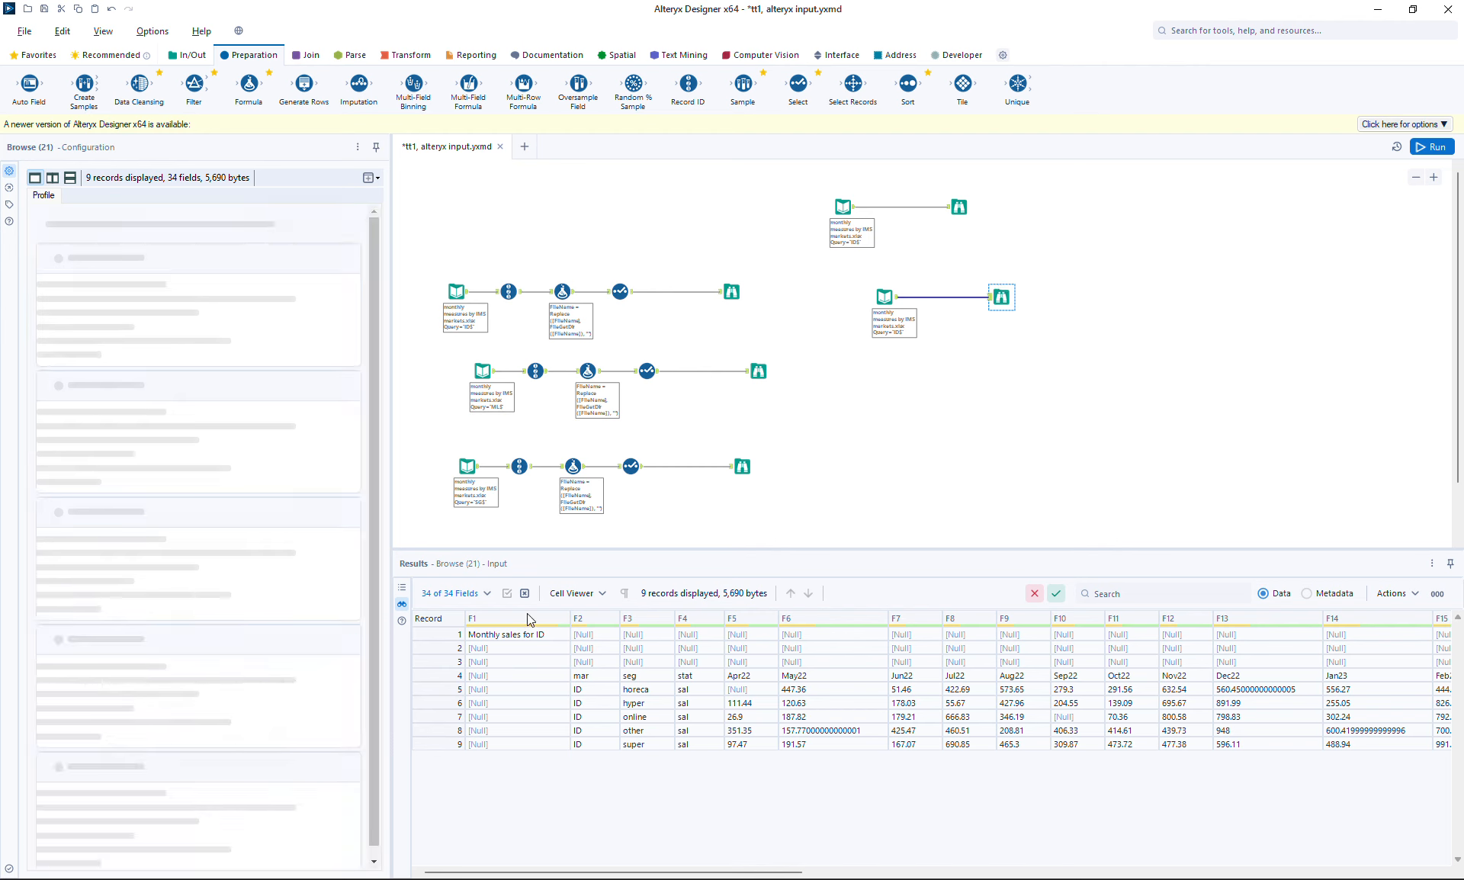
{"action": "left_click", "coordinate": [440, 675]}
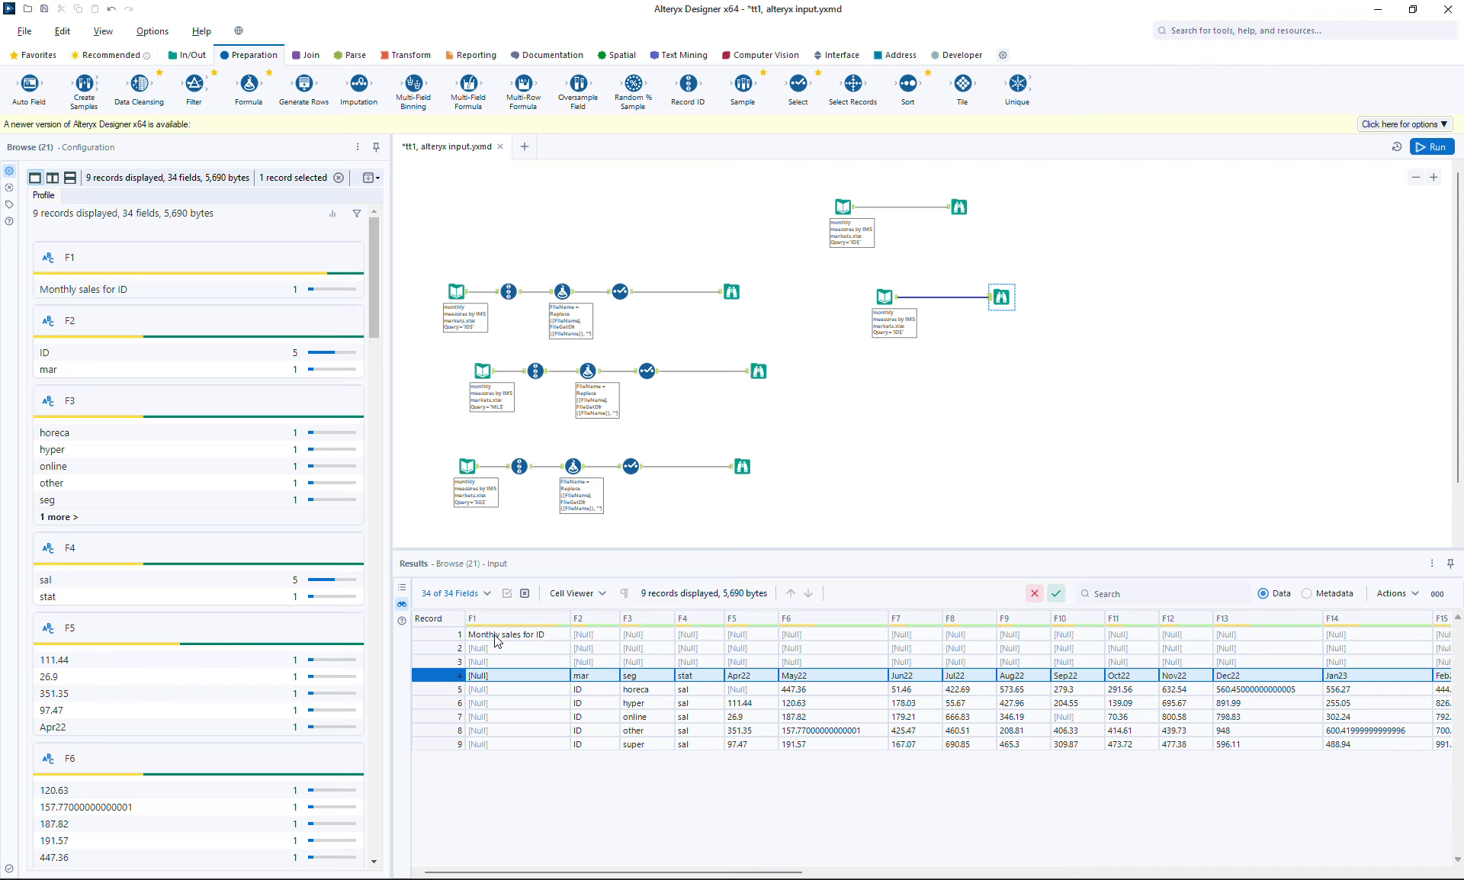
{"action": "left_click", "coordinate": [426, 633]}
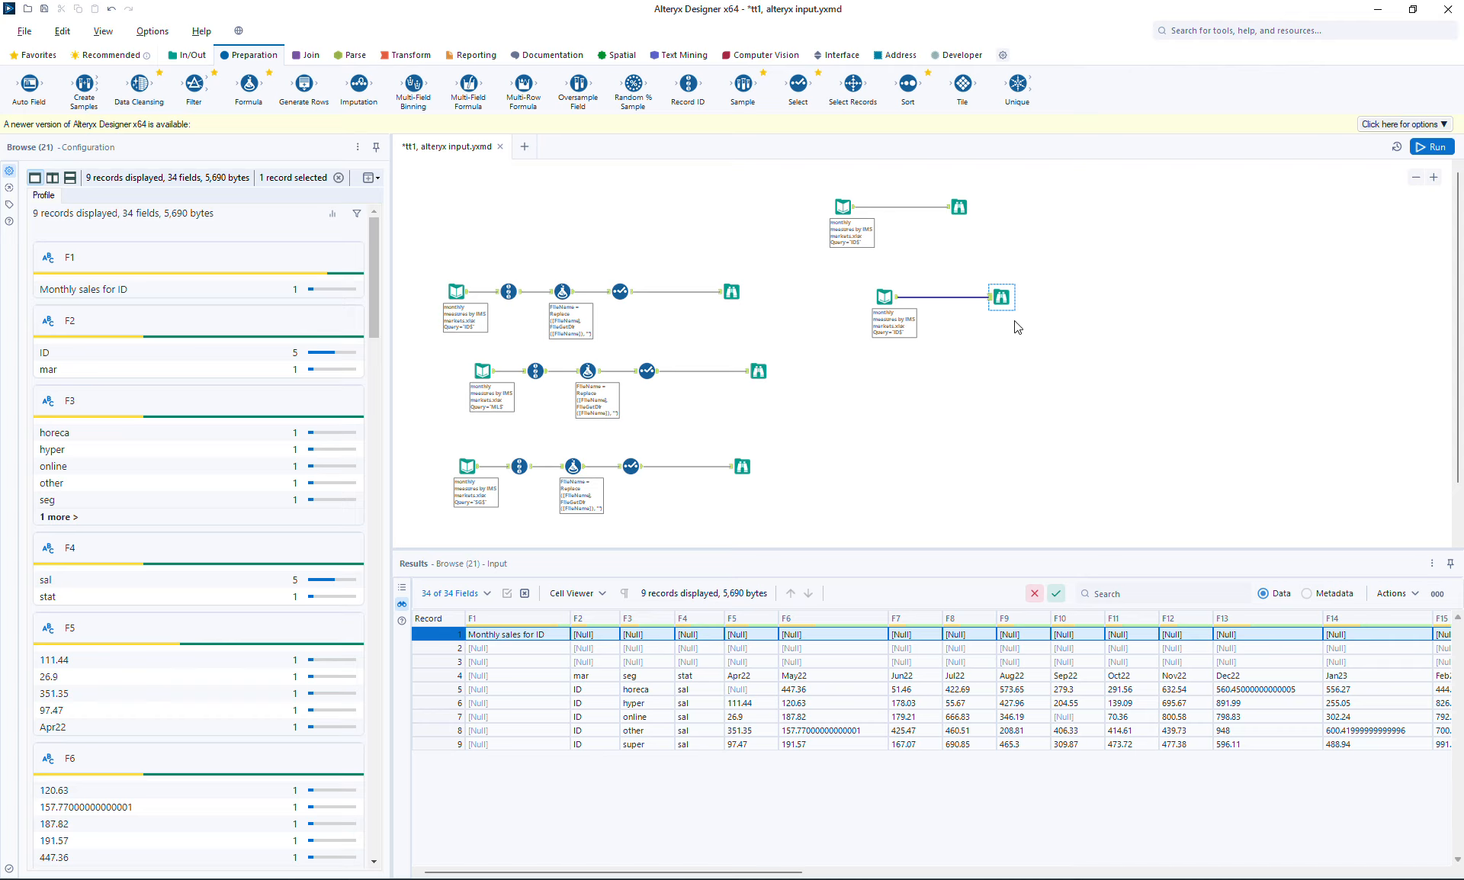
{"action": "left_click", "coordinate": [1001, 299]}
Reopen the ID-sheet Input Data (20) configuration, showing the first option again
{"action": "left_click", "coordinate": [892, 316]}
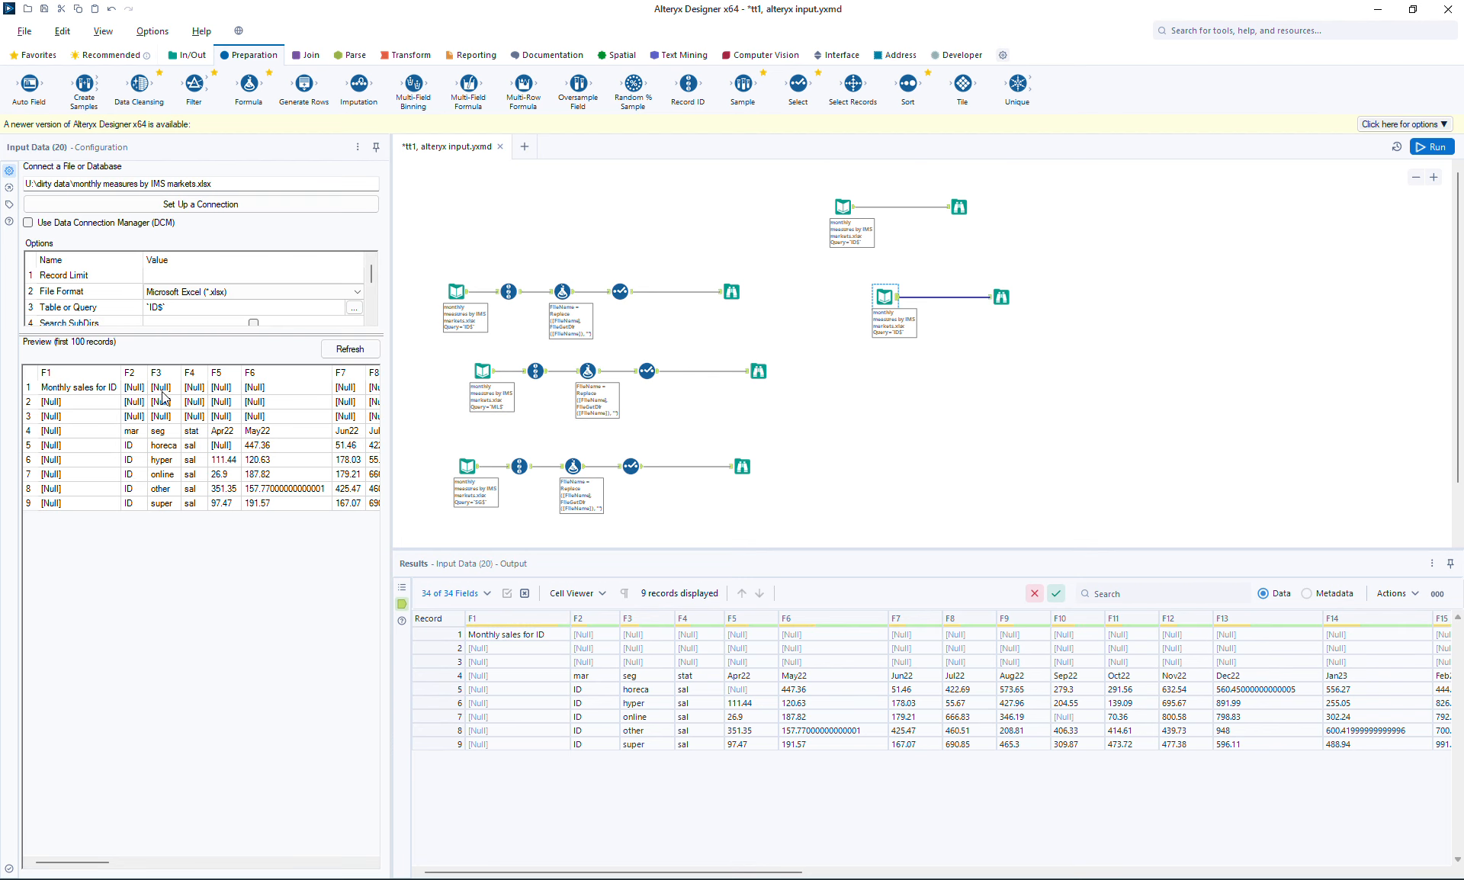
{"action": "left_click_drag", "start_coordinate": [375, 282], "coordinate": [376, 302]}
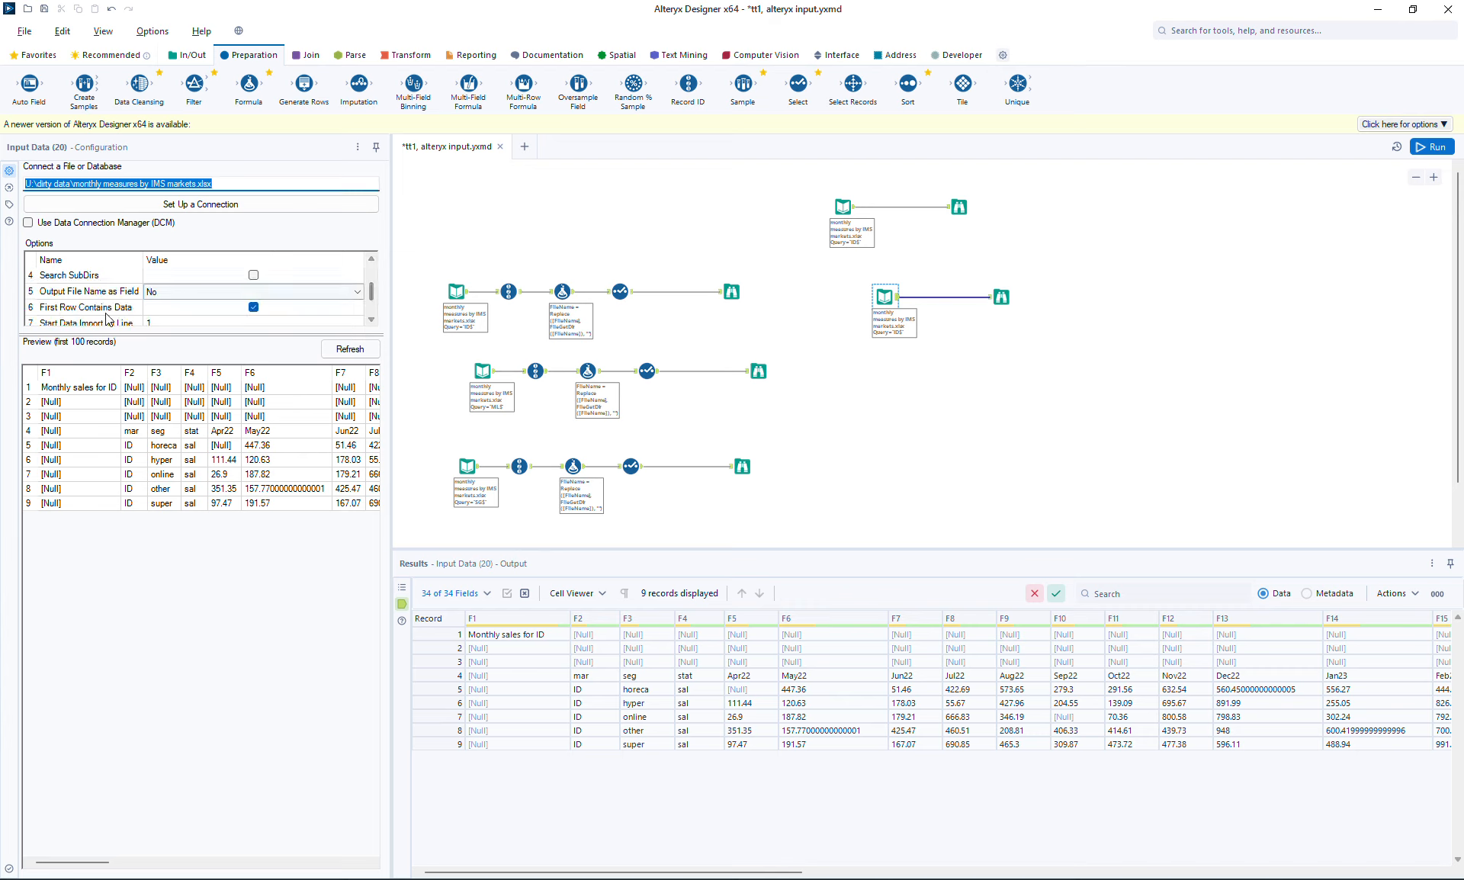
{"action": "left_click", "coordinate": [174, 297]}
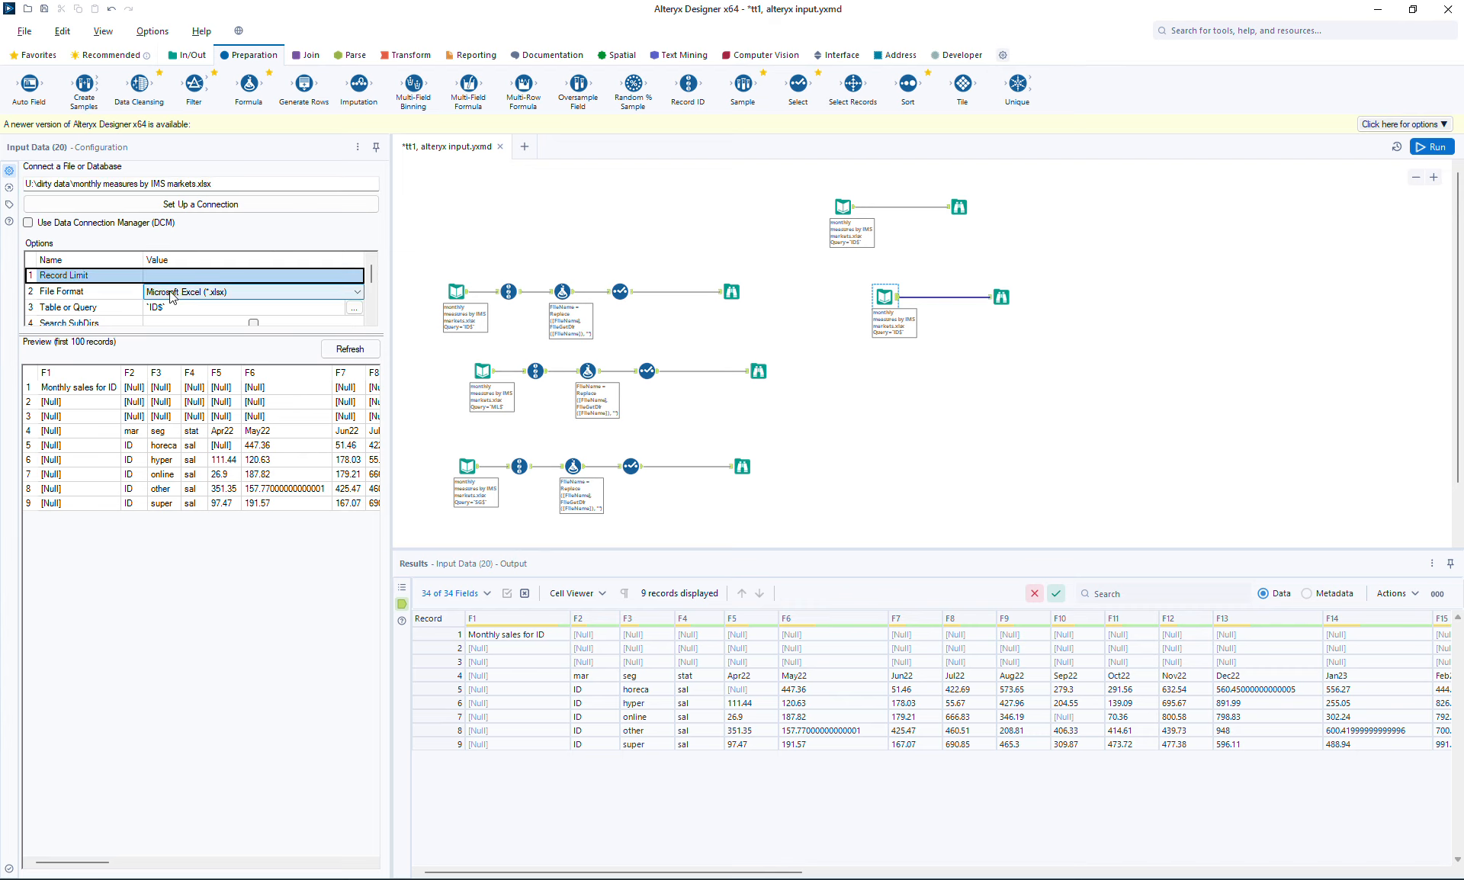
Set Input Data (20)'s Output File Name as Field to Full Path and rerun the workflow
{"action": "left_click_drag", "start_coordinate": [324, 335], "coordinate": [326, 474]}
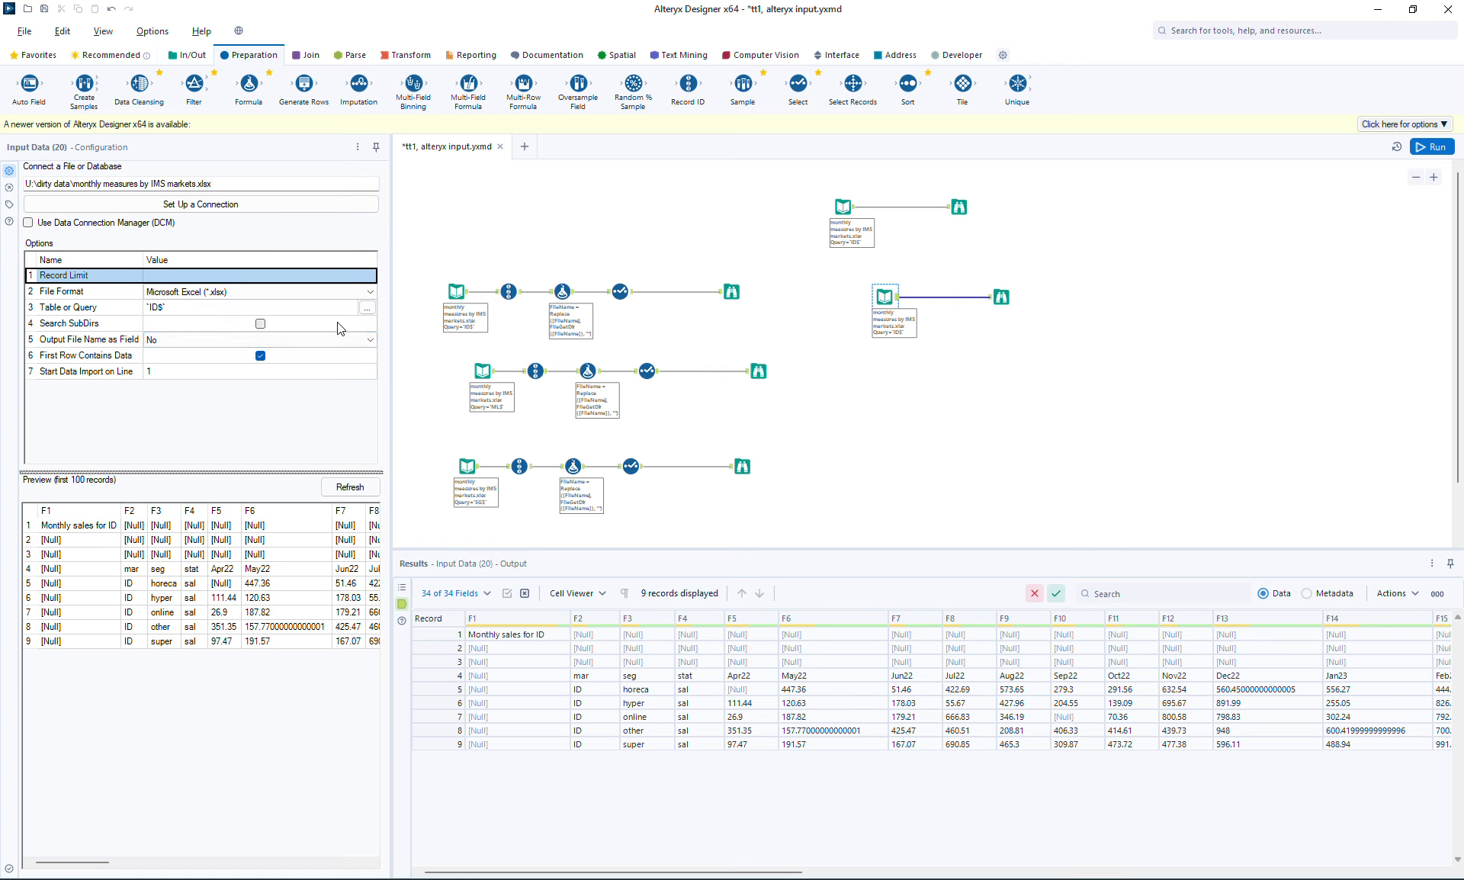
{"action": "left_click", "coordinate": [274, 341]}
{"action": "left_click", "coordinate": [230, 341]}
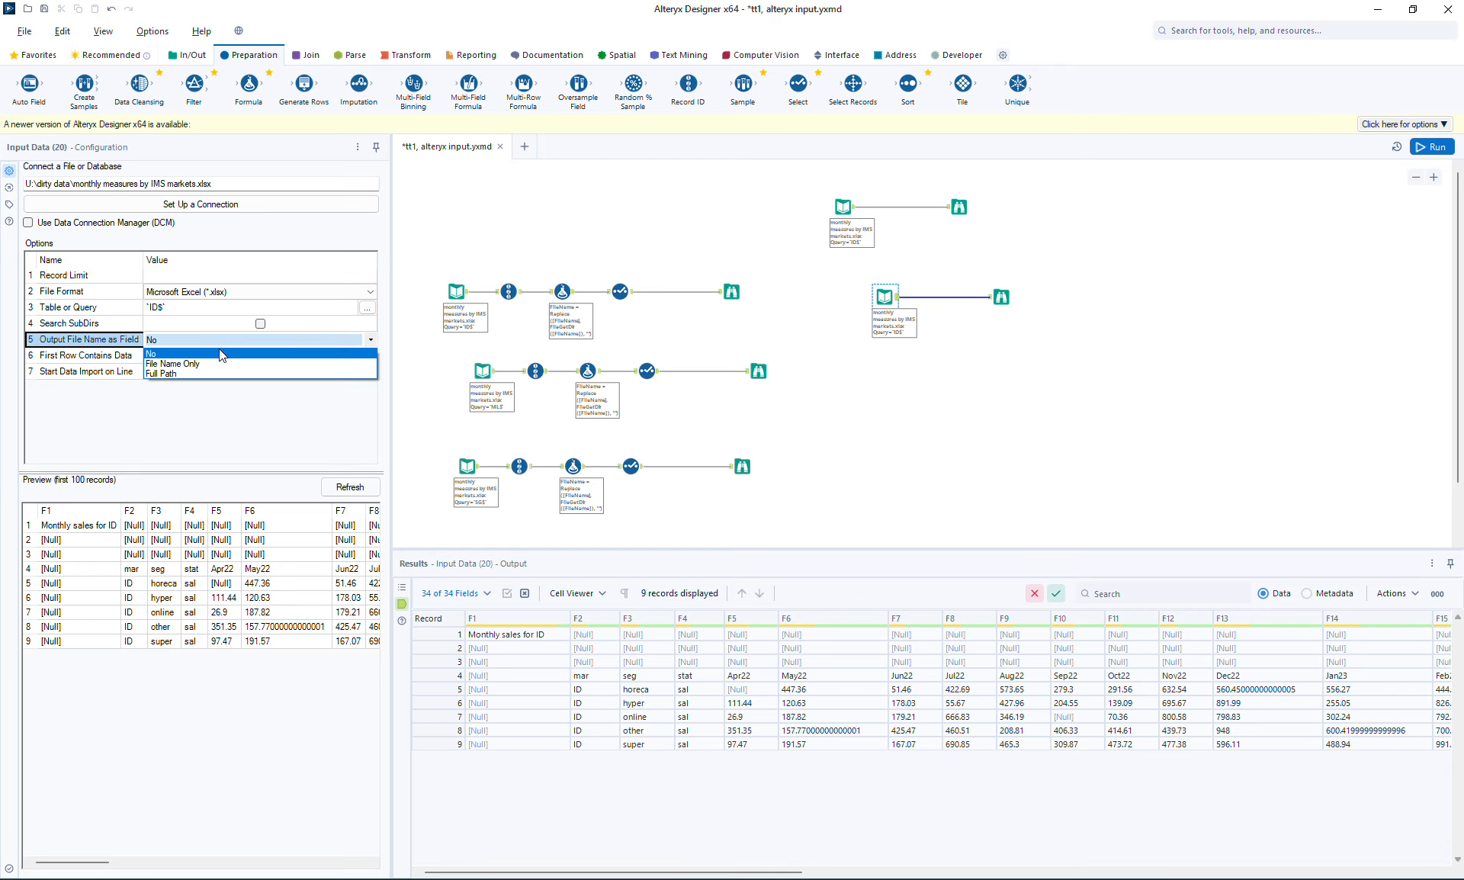
{"action": "left_click", "coordinate": [164, 374]}
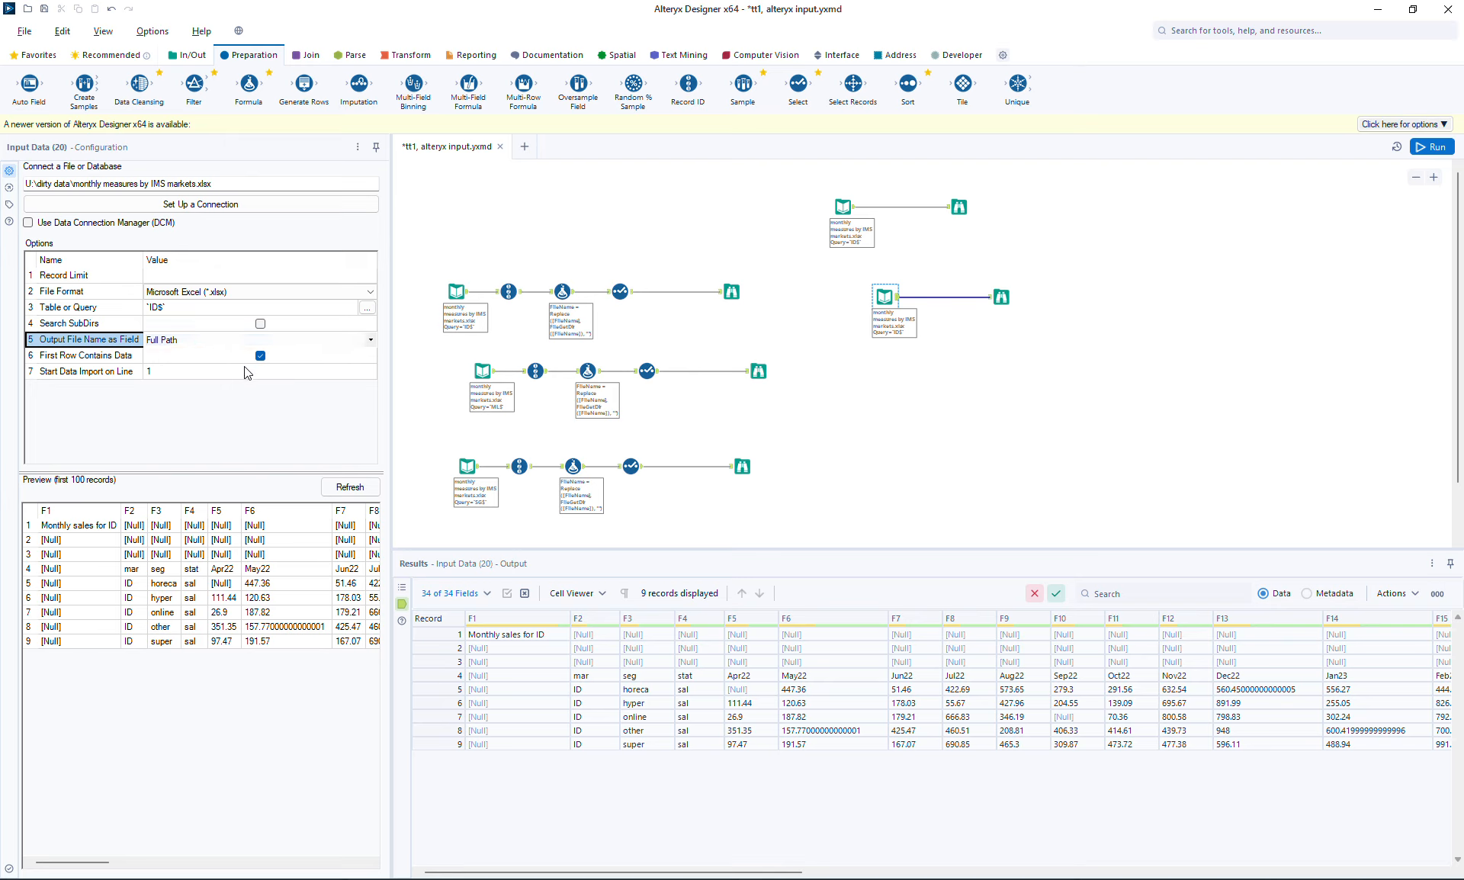
{"action": "left_click", "coordinate": [1432, 147]}
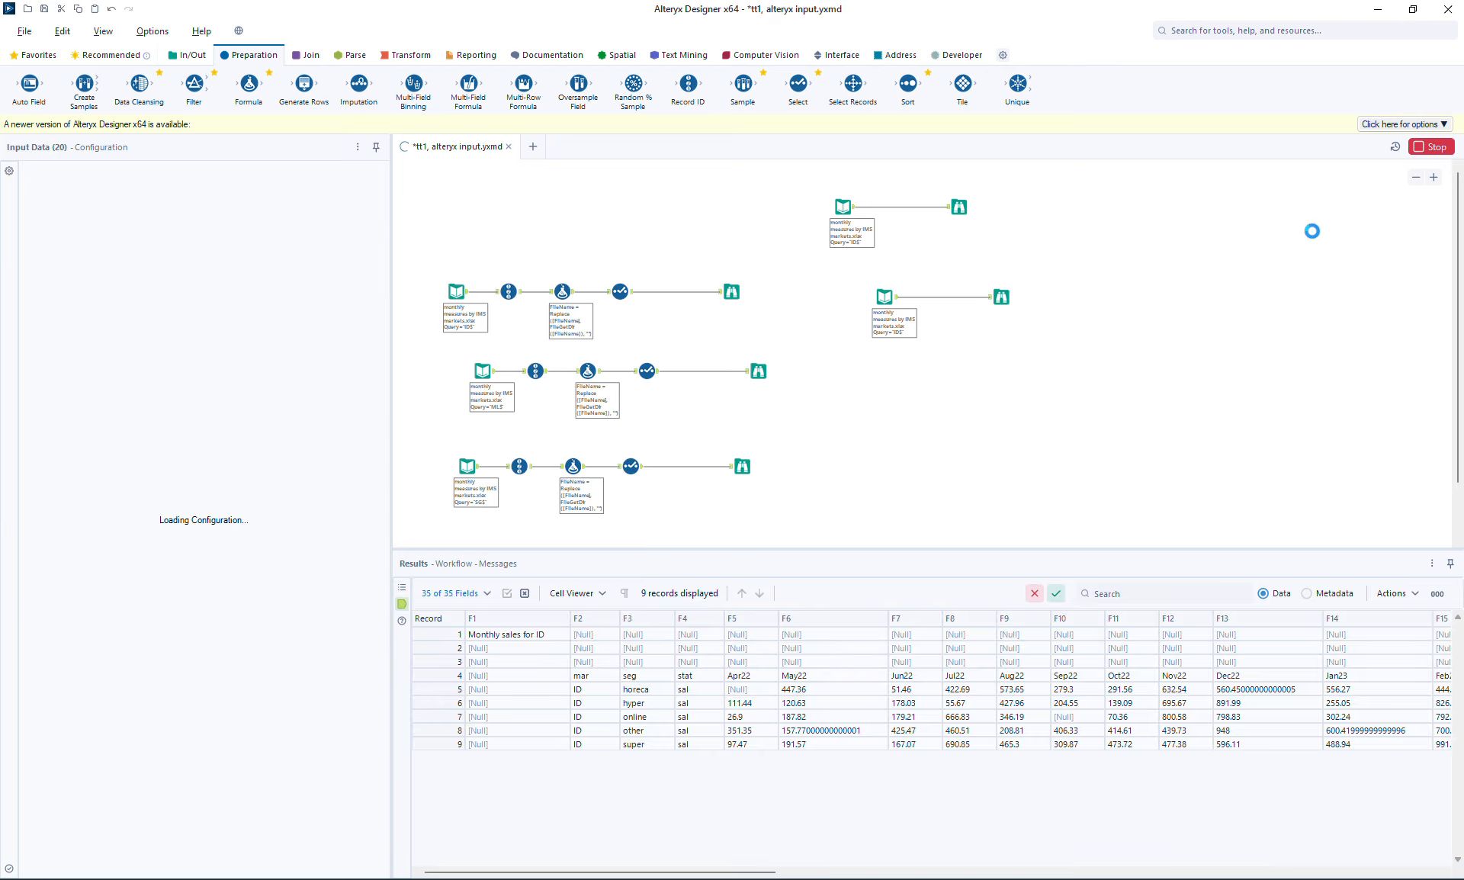
Scroll the ID-sheet output to FileName and view its full path value ending in |||'ID$'
{"action": "left_click", "coordinate": [959, 206]}
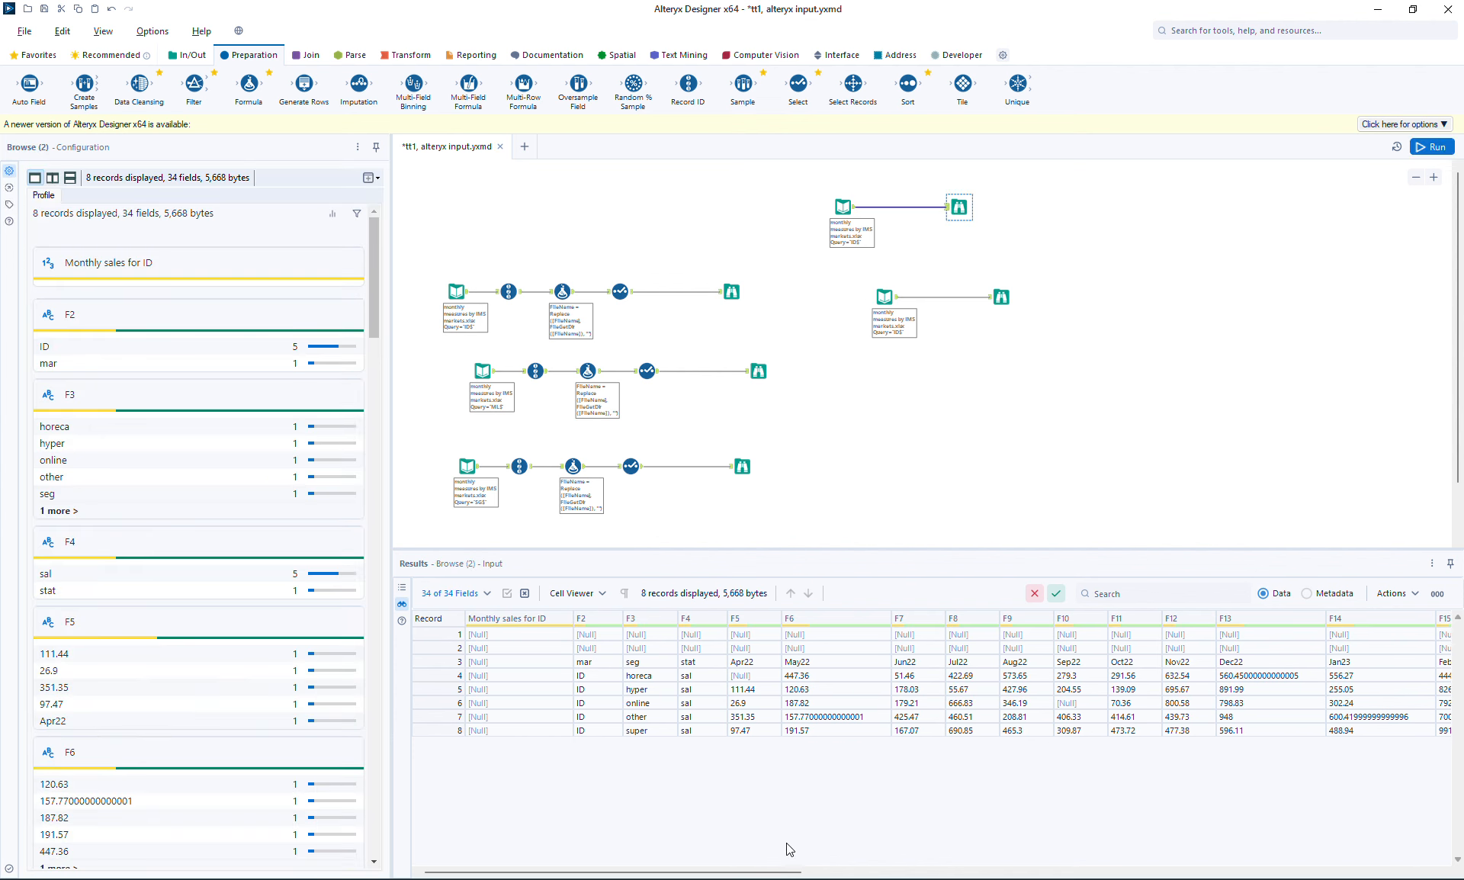
{"action": "left_click_drag", "start_coordinate": [790, 871], "coordinate": [1434, 874]}
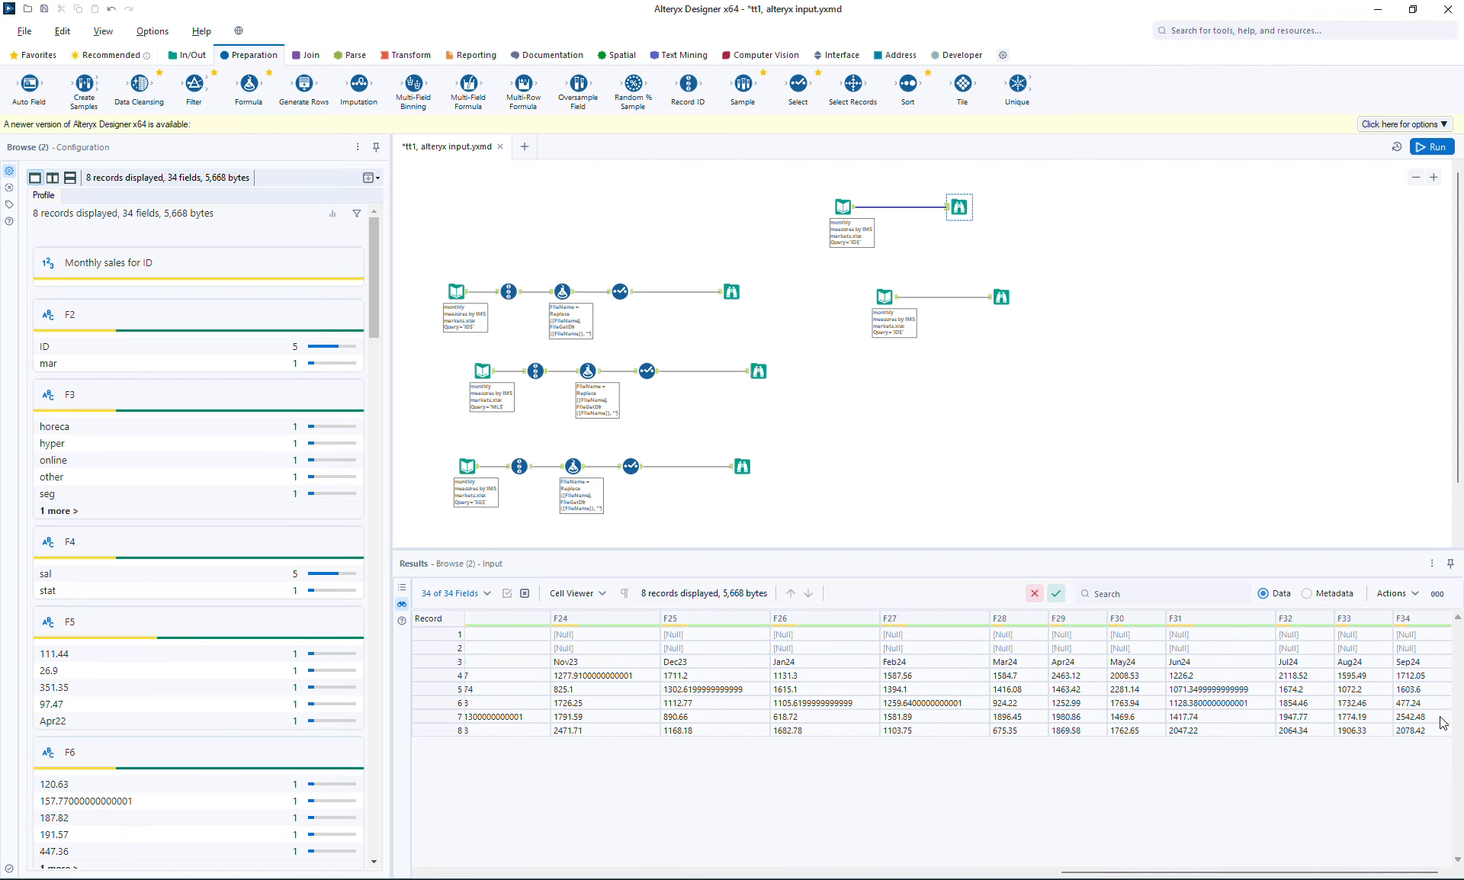
{"action": "left_click", "coordinate": [1001, 296]}
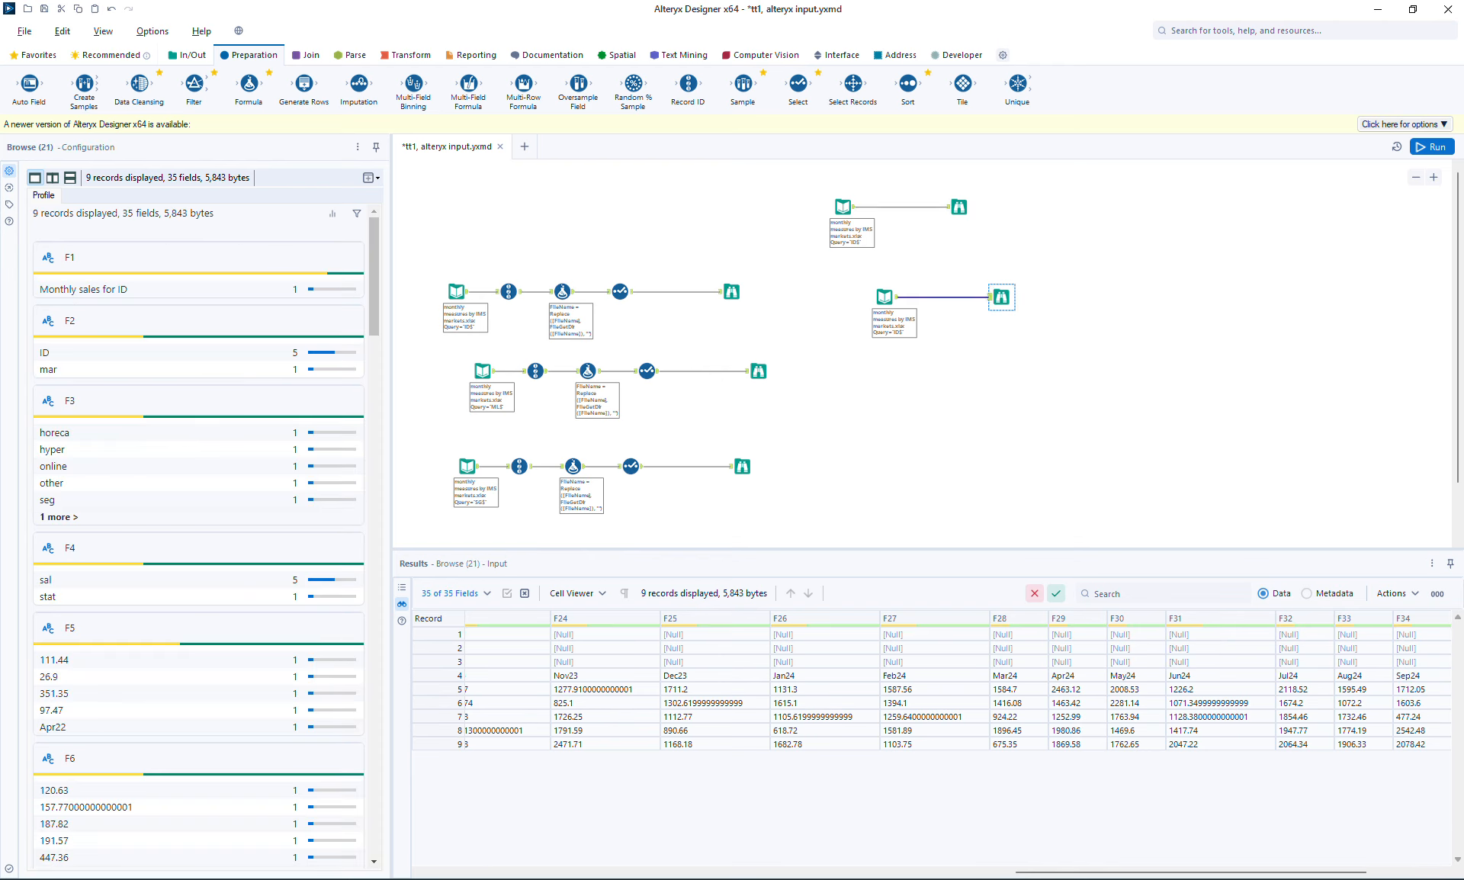
{"action": "scroll", "coordinate": [1288, 690], "scroll_direction": "right", "scroll_amount": 2}
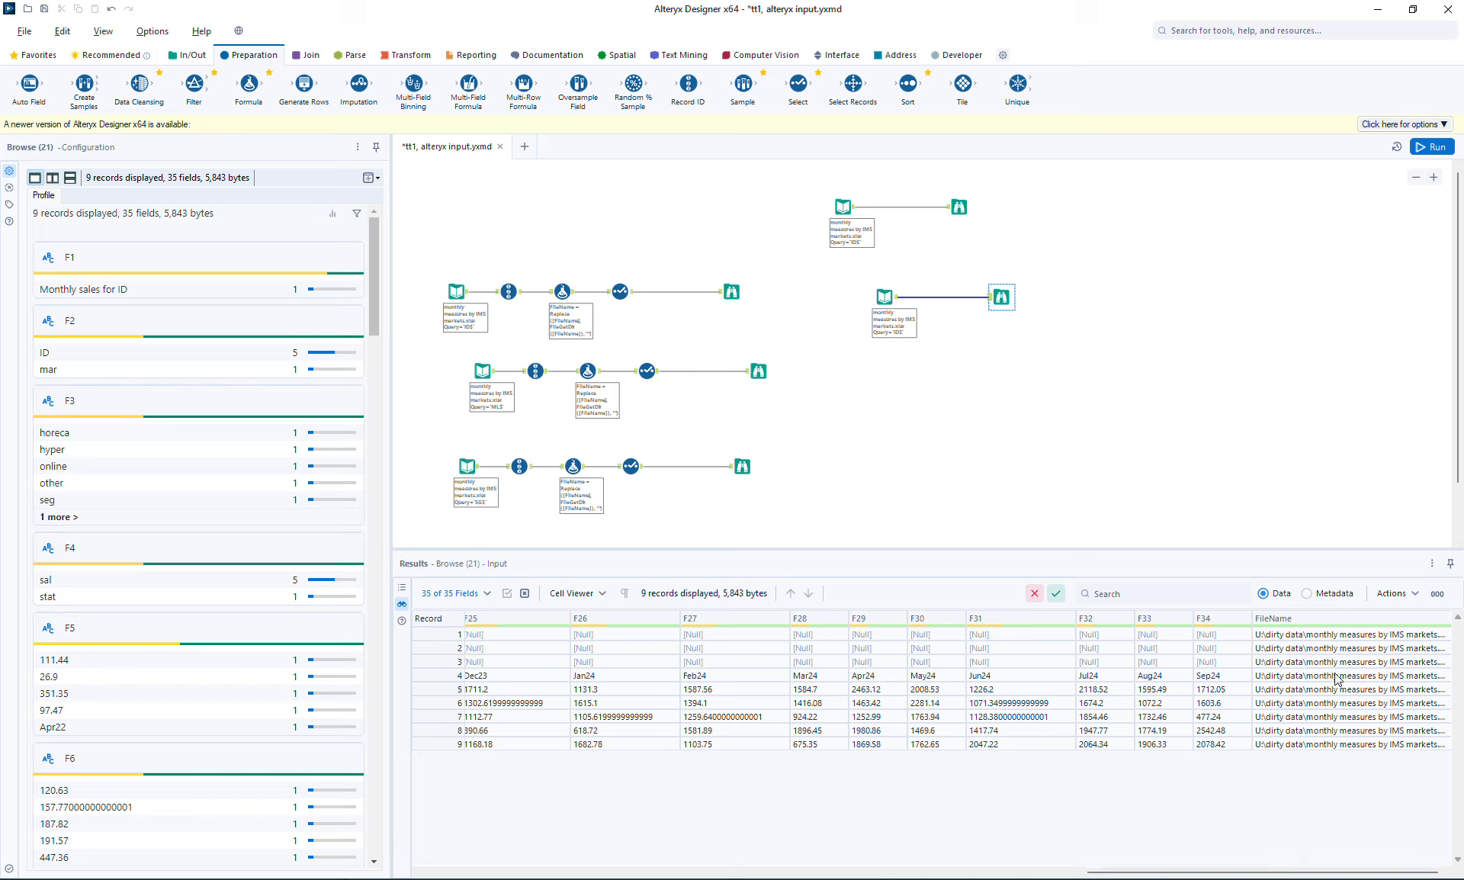
{"action": "left_click", "coordinate": [1344, 636]}
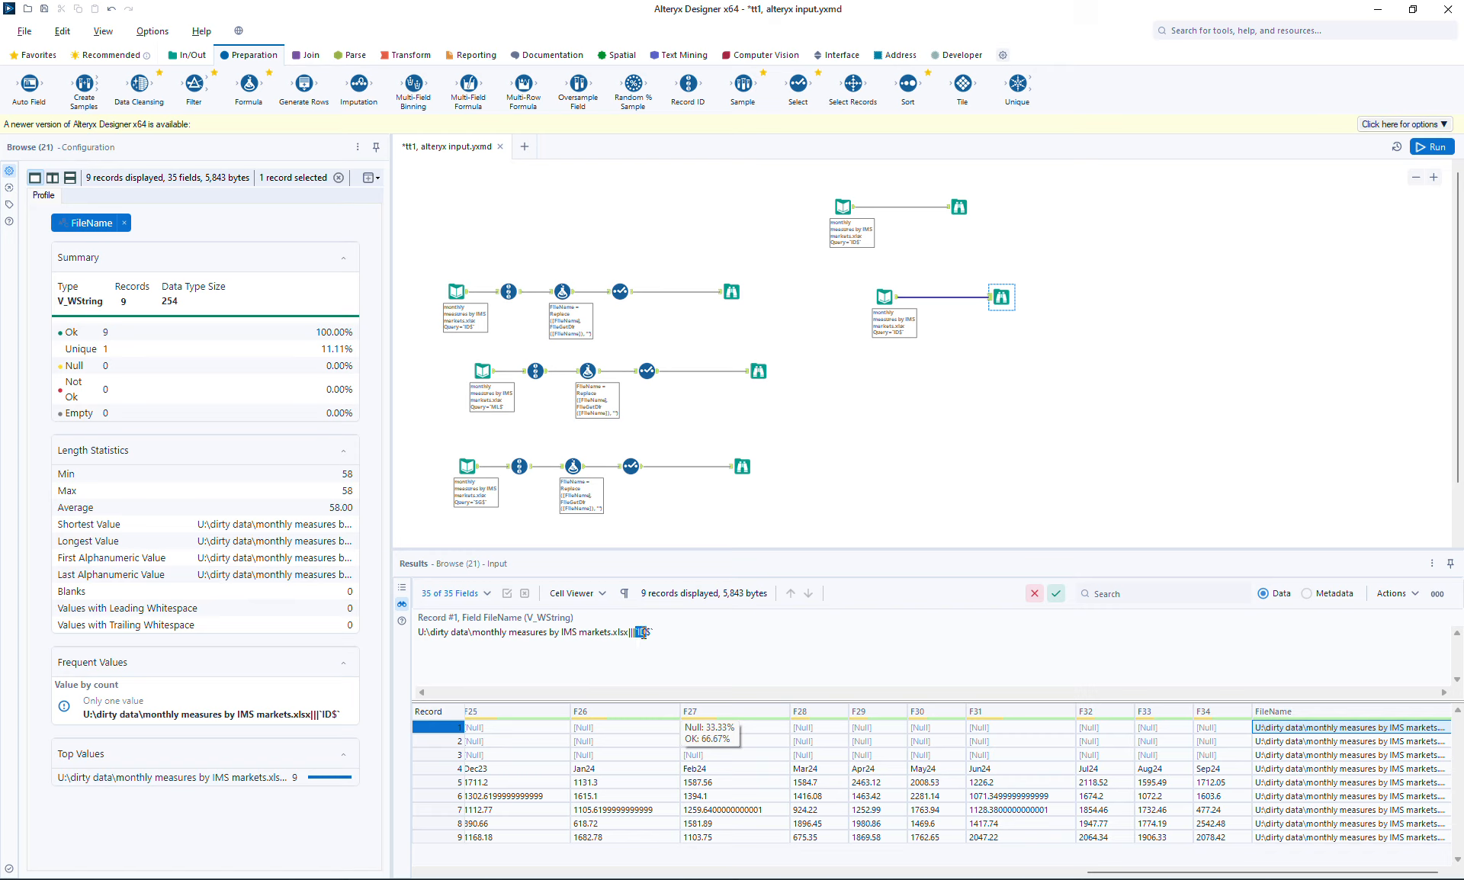
{"action": "left_click", "coordinate": [471, 635]}
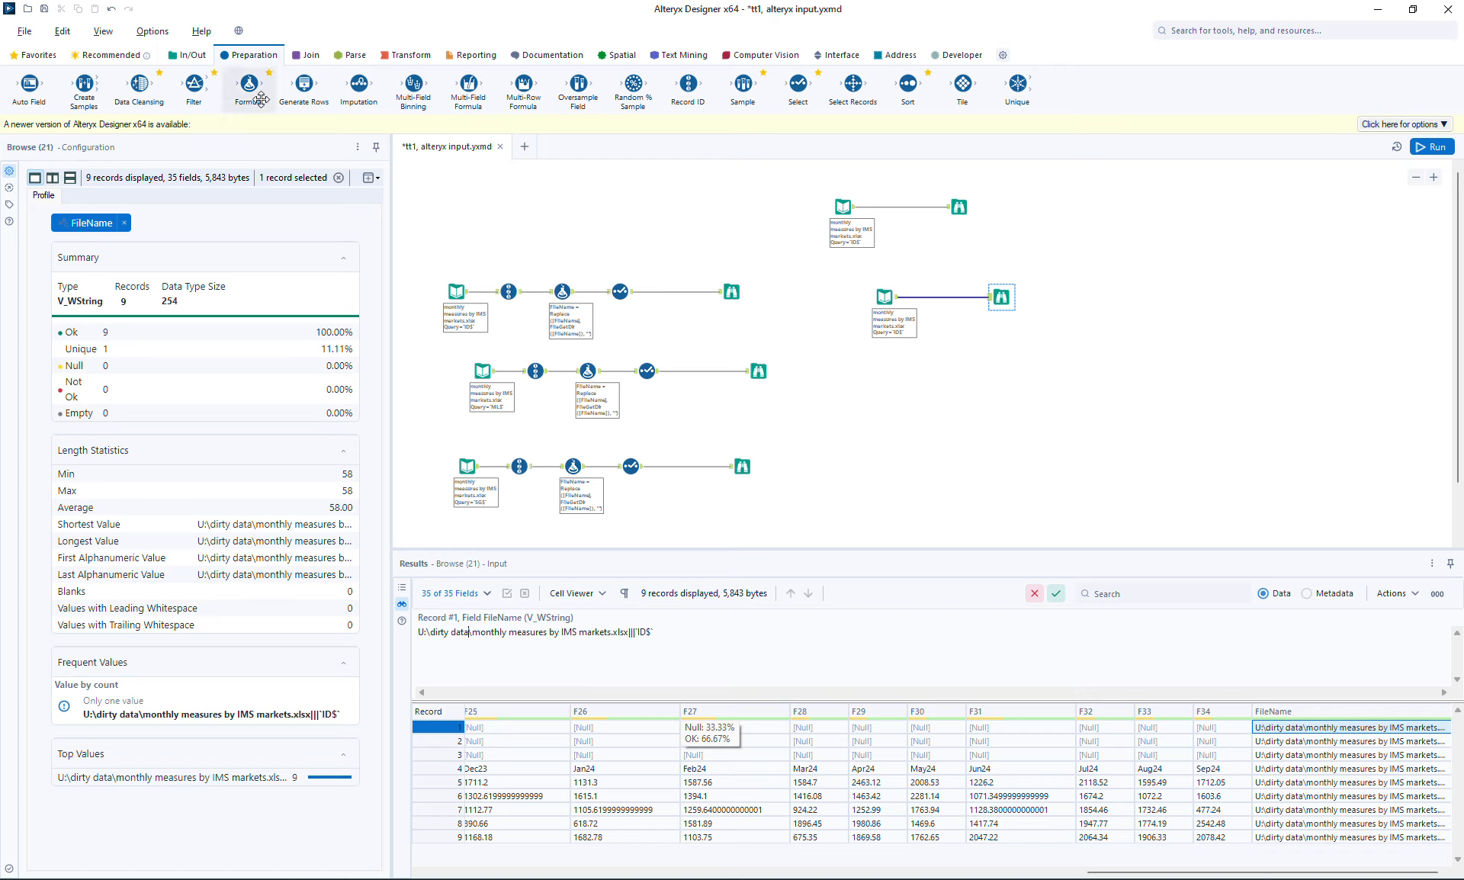
Insert a Formula tool between the ID-sheet input and Browse, with FileName as output column
{"action": "left_click_drag", "start_coordinate": [249, 84], "coordinate": [949, 296]}
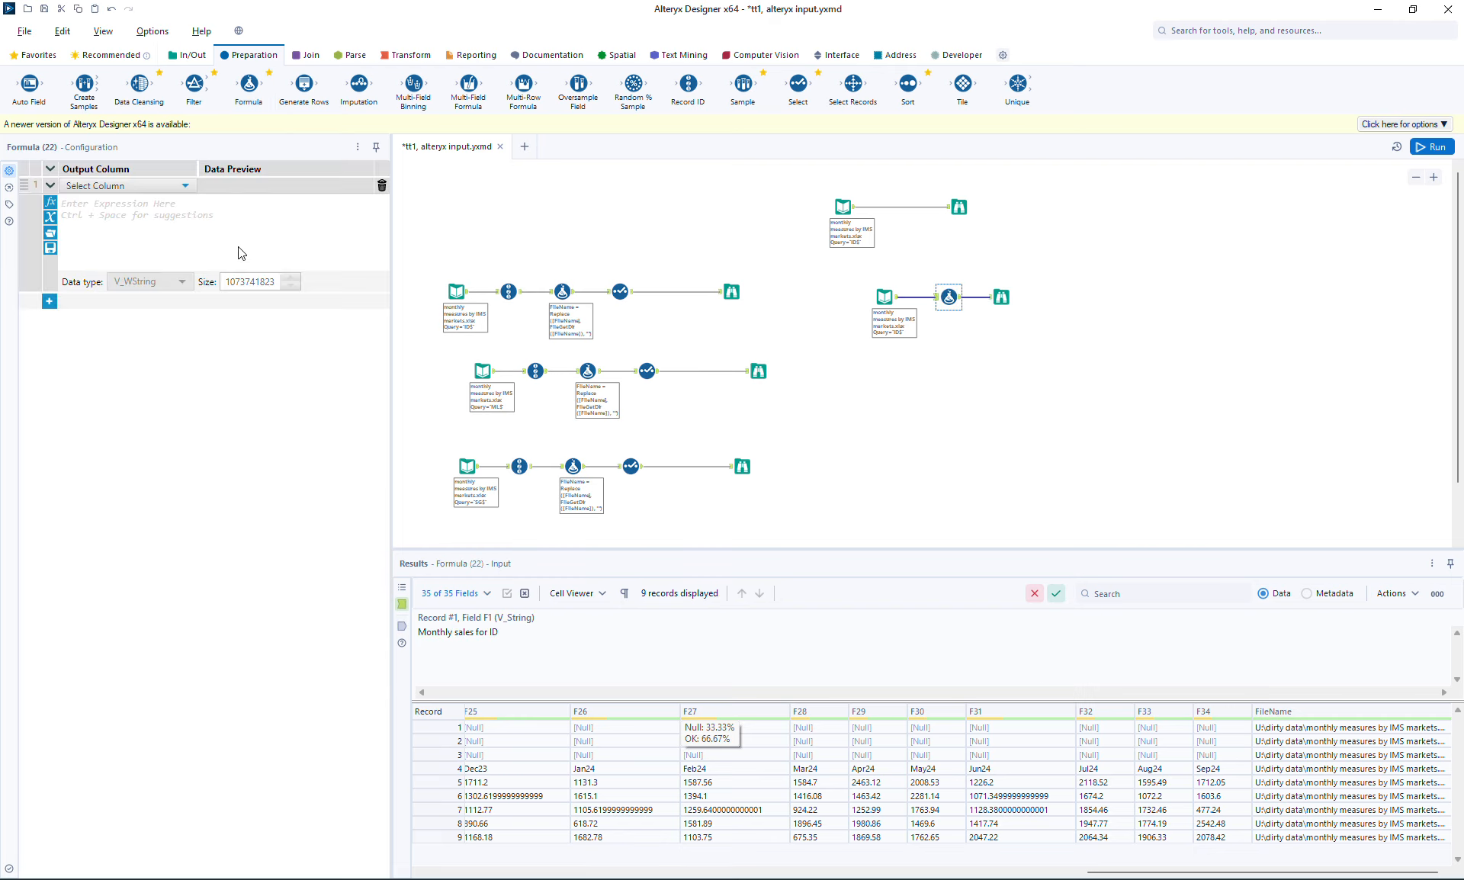
{"action": "left_click", "coordinate": [107, 185]}
{"action": "left_click_drag", "start_coordinate": [174, 209], "coordinate": [178, 326]}
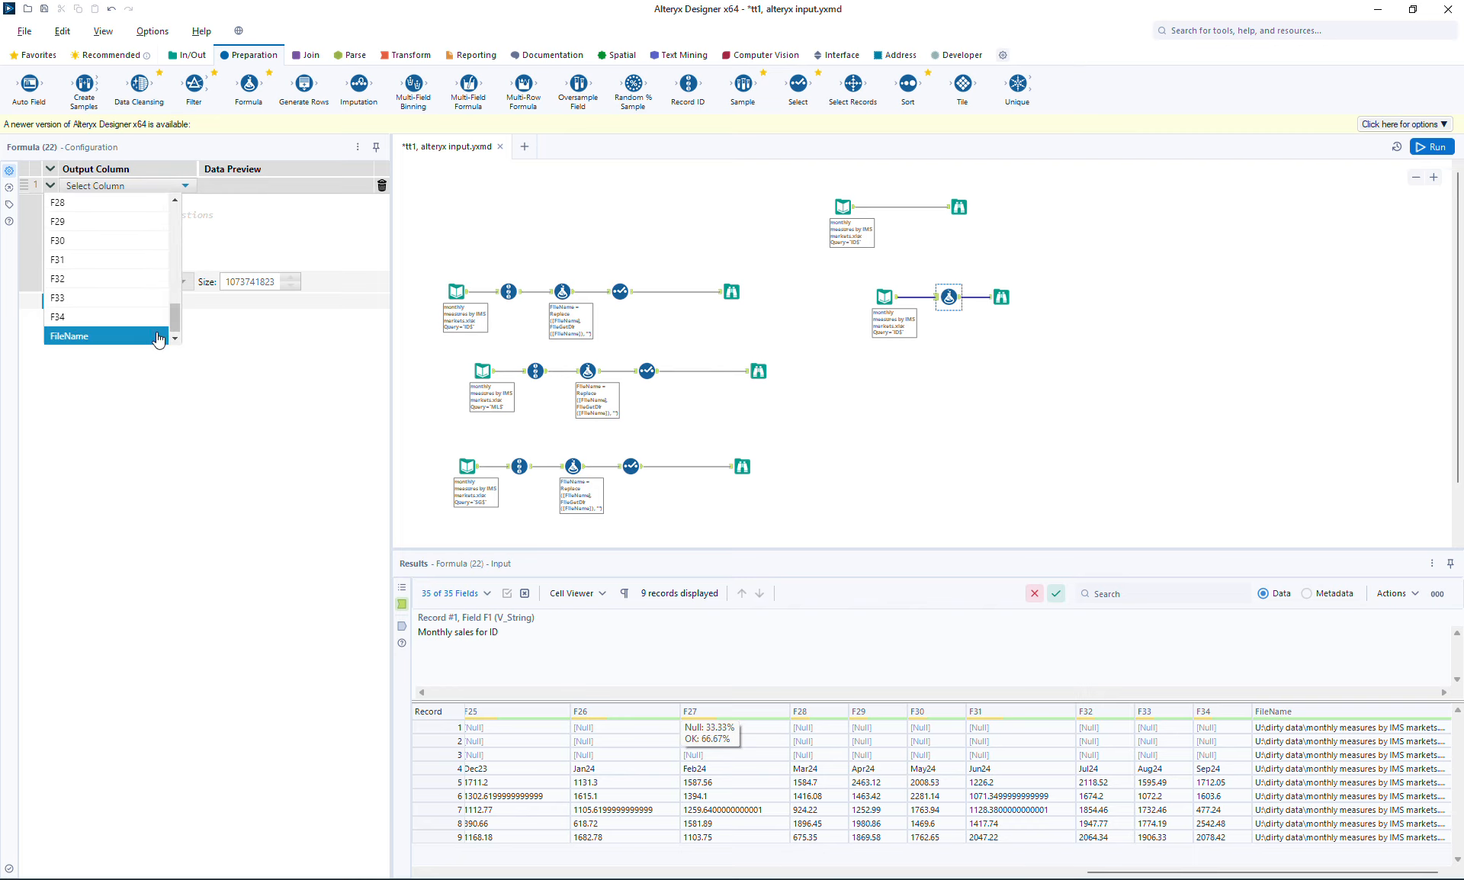
{"action": "left_click", "coordinate": [145, 334]}
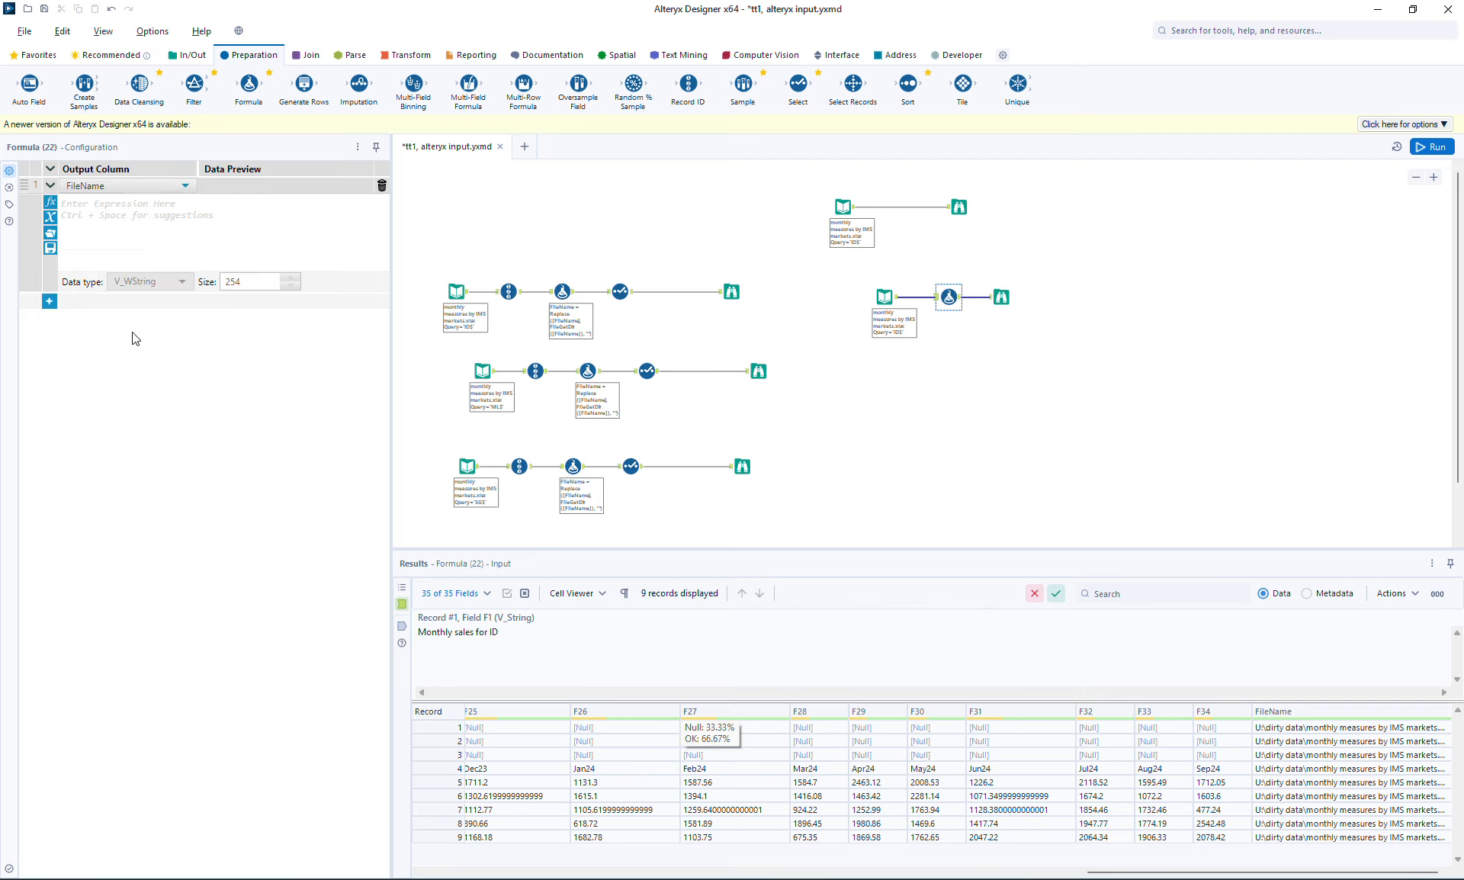
Enter replace([FileName], FileGetDir([FileName]), "") as the expression and run the workflow
{"action": "left_click", "coordinate": [191, 254]}
{"action": "type", "text": "replace("}
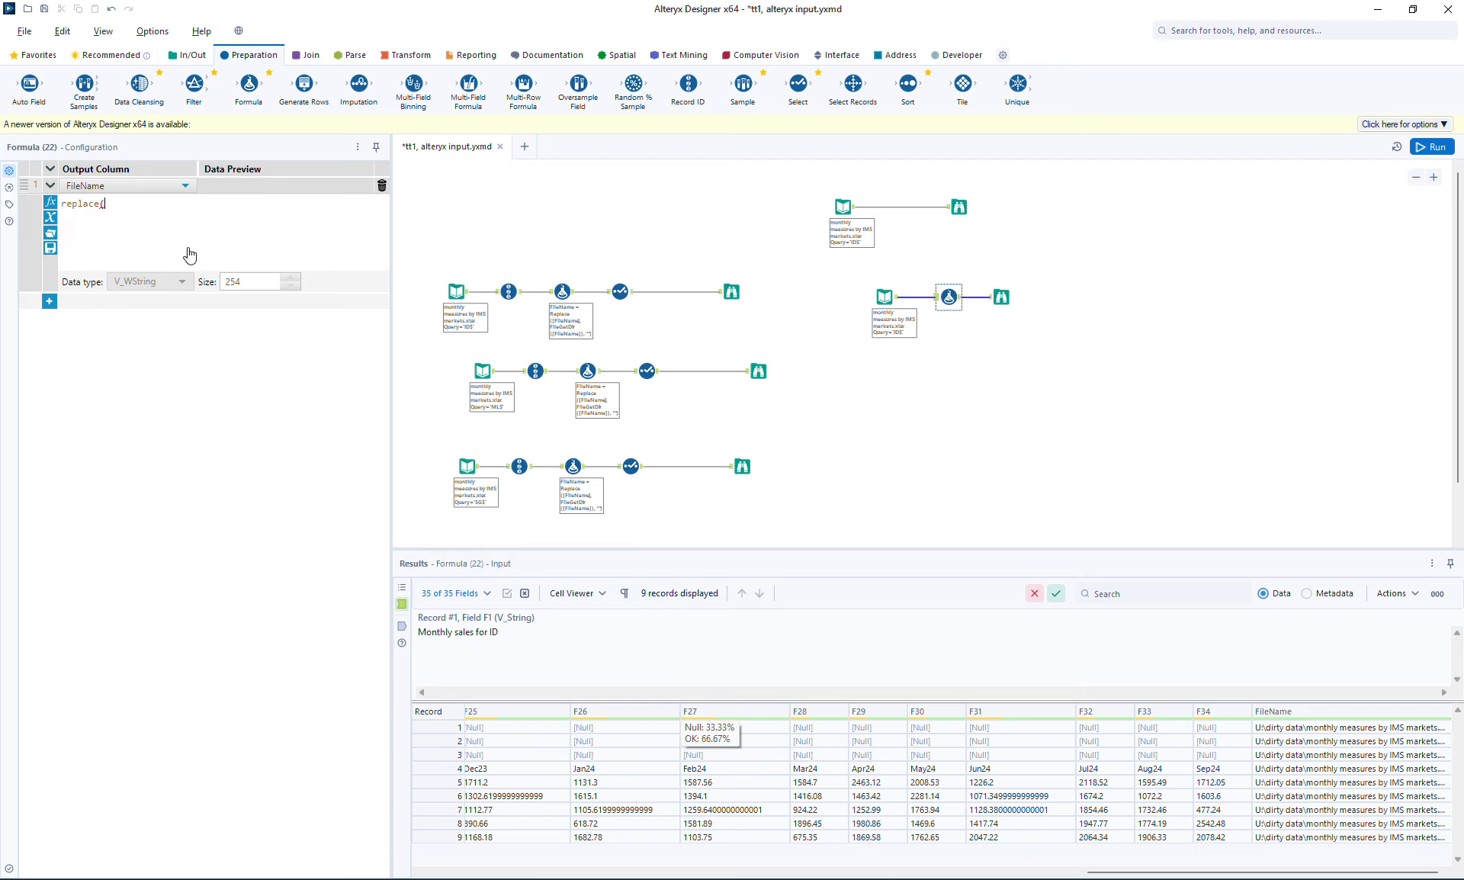
{"action": "type", "text": "[fileName]"}
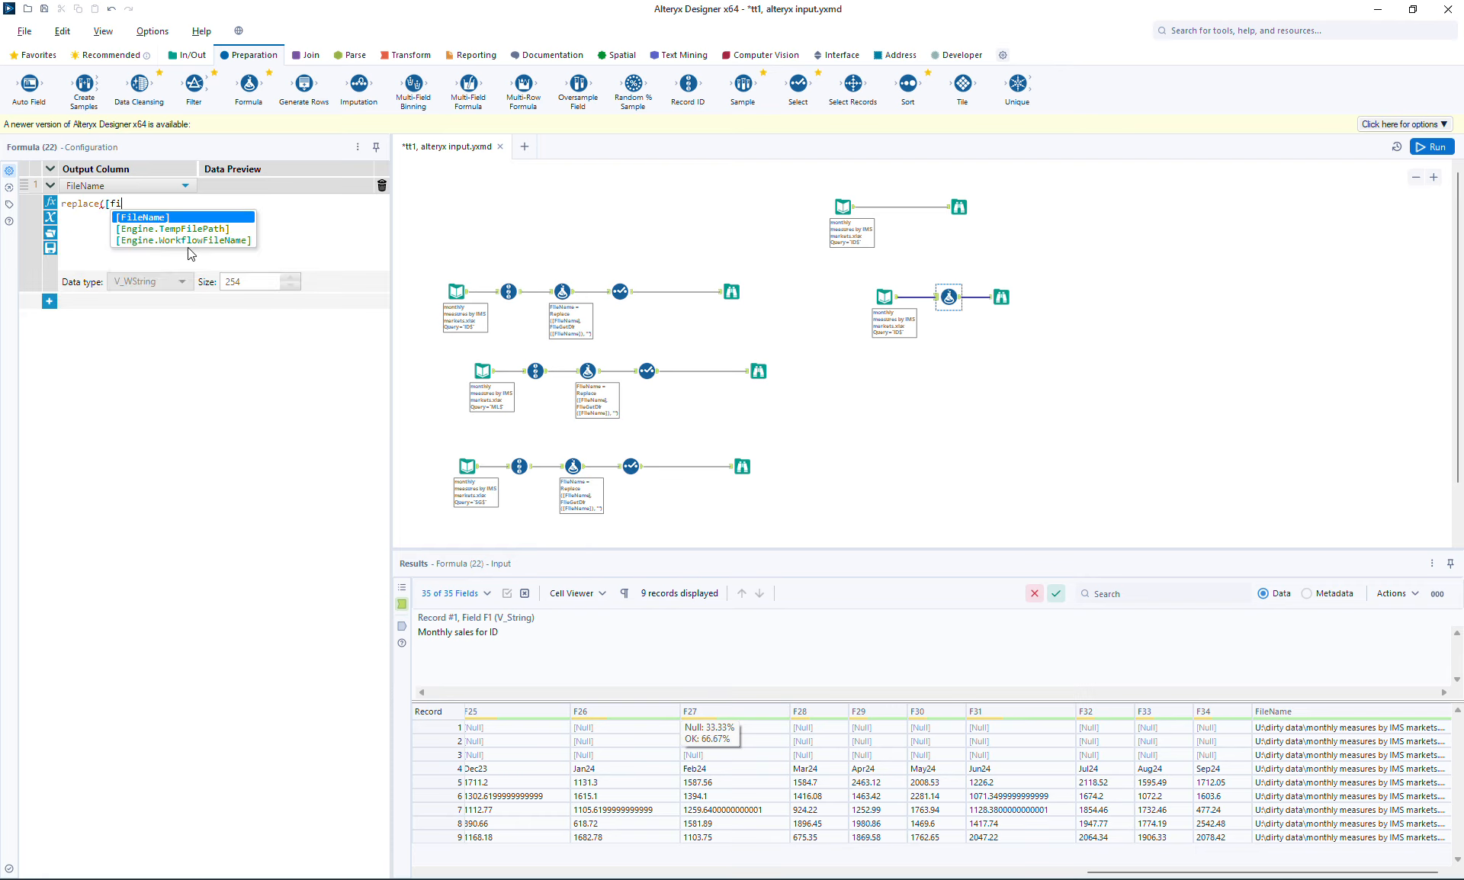
{"action": "key", "text": "Return"}
{"action": "type", "text": ", FileGetDir(Path)"}
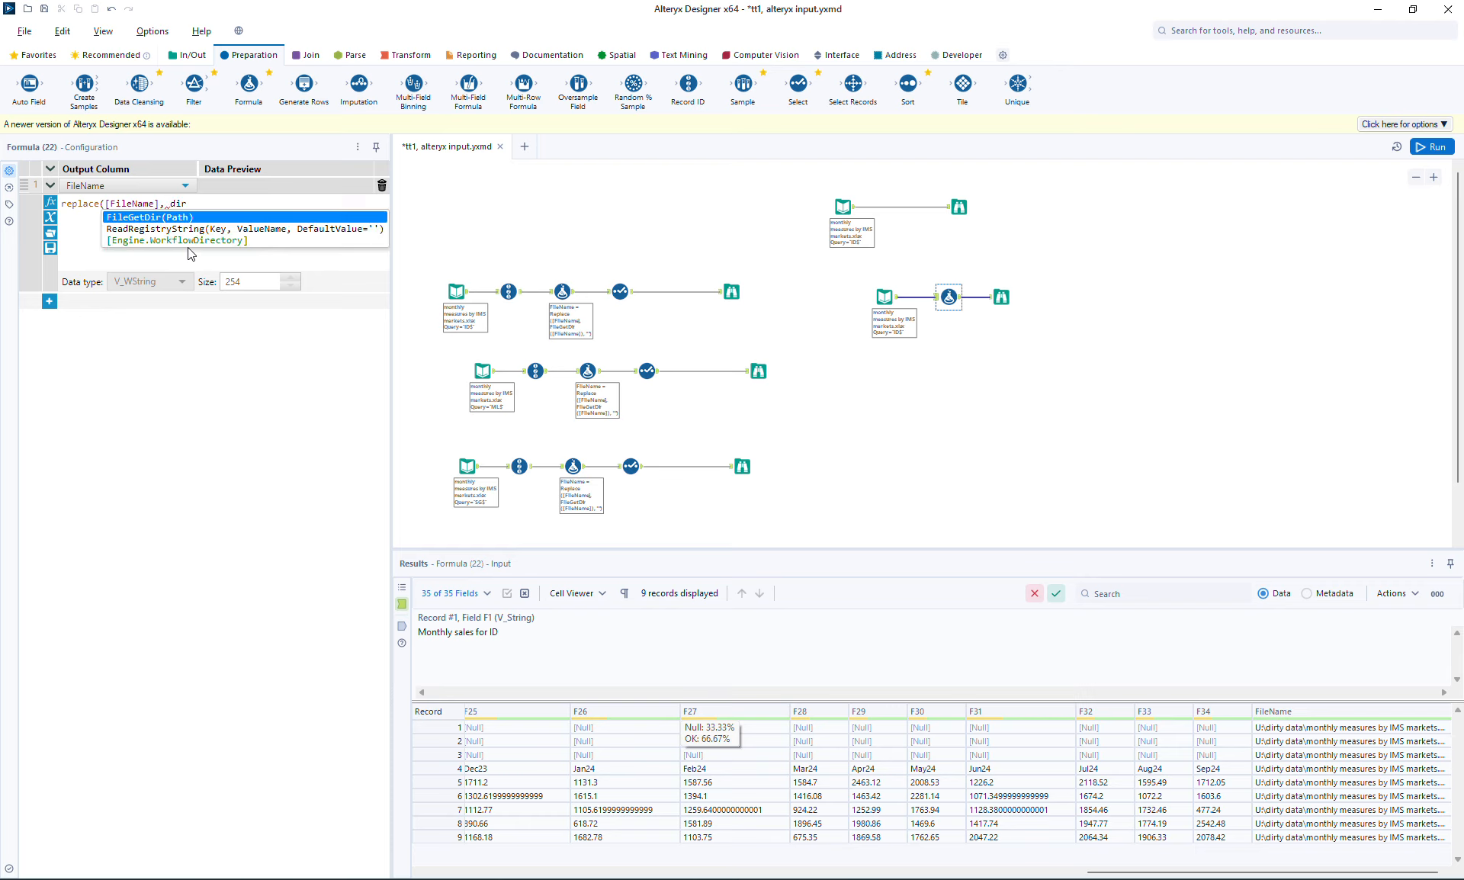
{"action": "key", "text": "Return"}
{"action": "type", "text": "["}
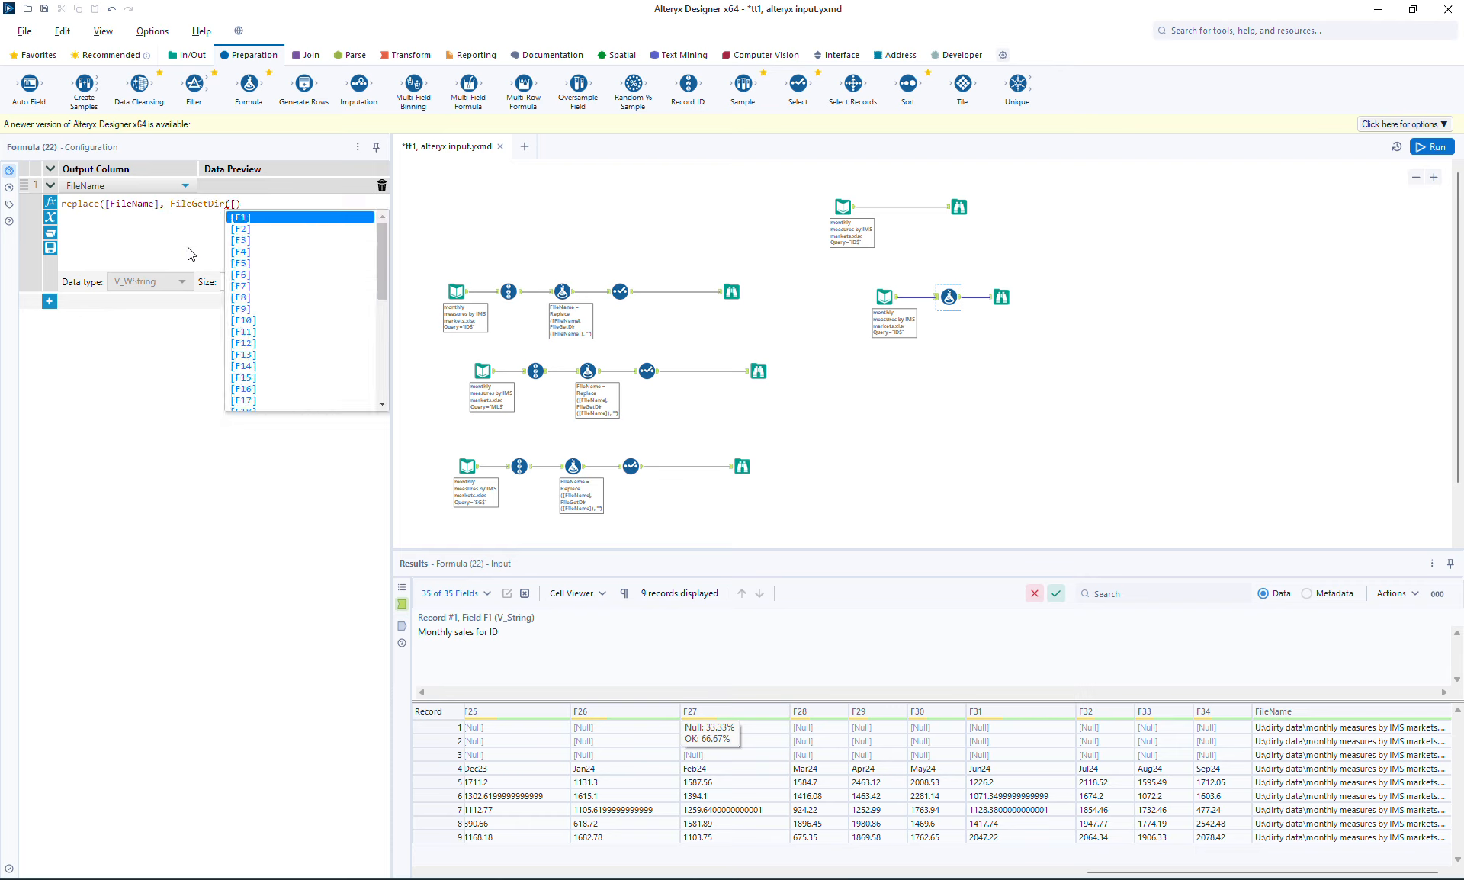
{"action": "type", "text": "fi"}
{"action": "key", "text": "Return"}
{"action": "type", "text": "),"}
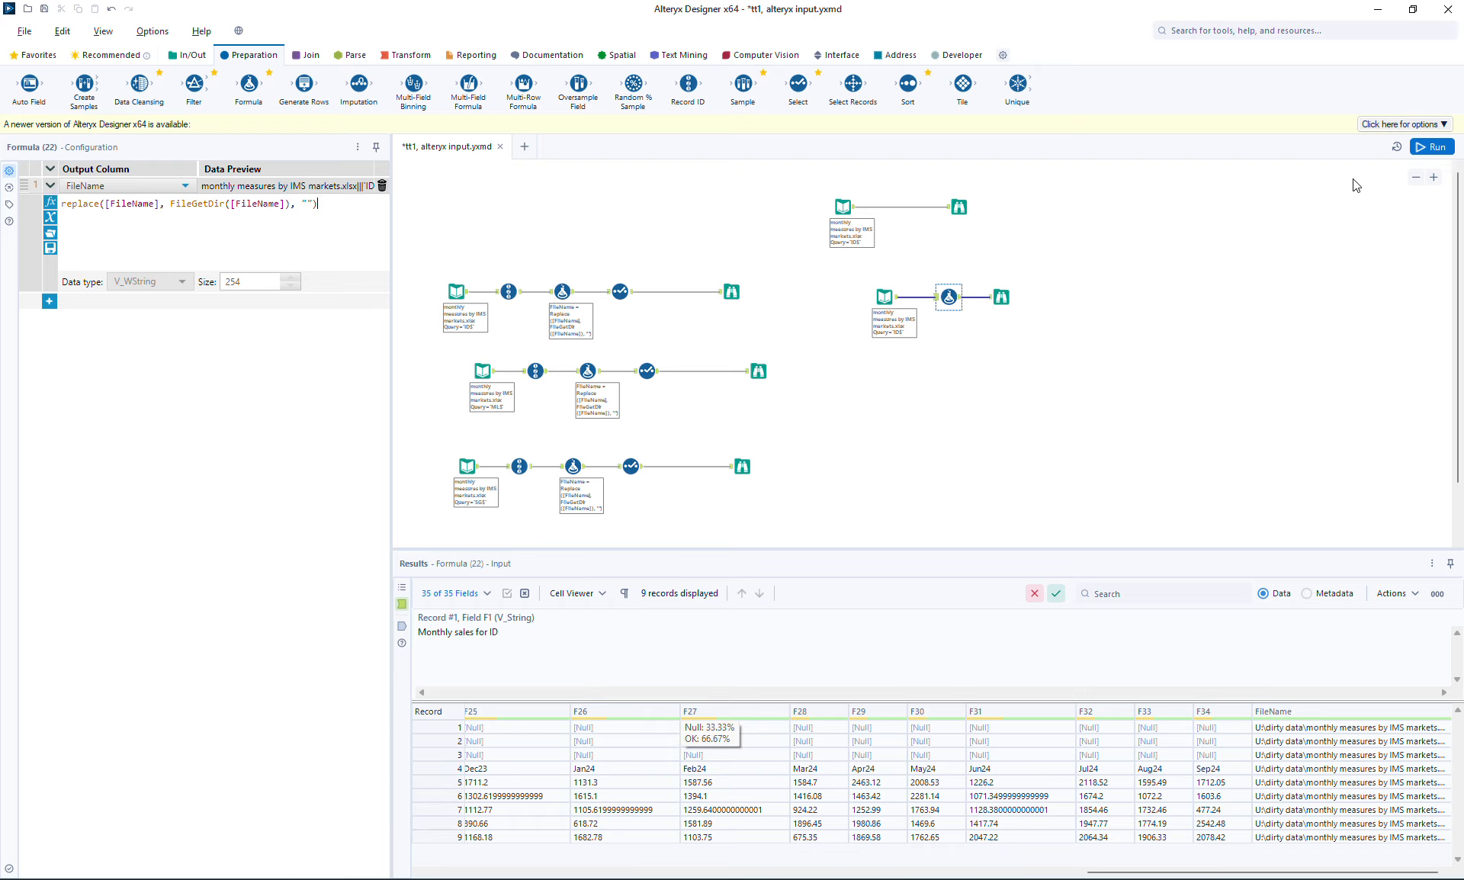
{"action": "left_click", "coordinate": [1432, 147]}
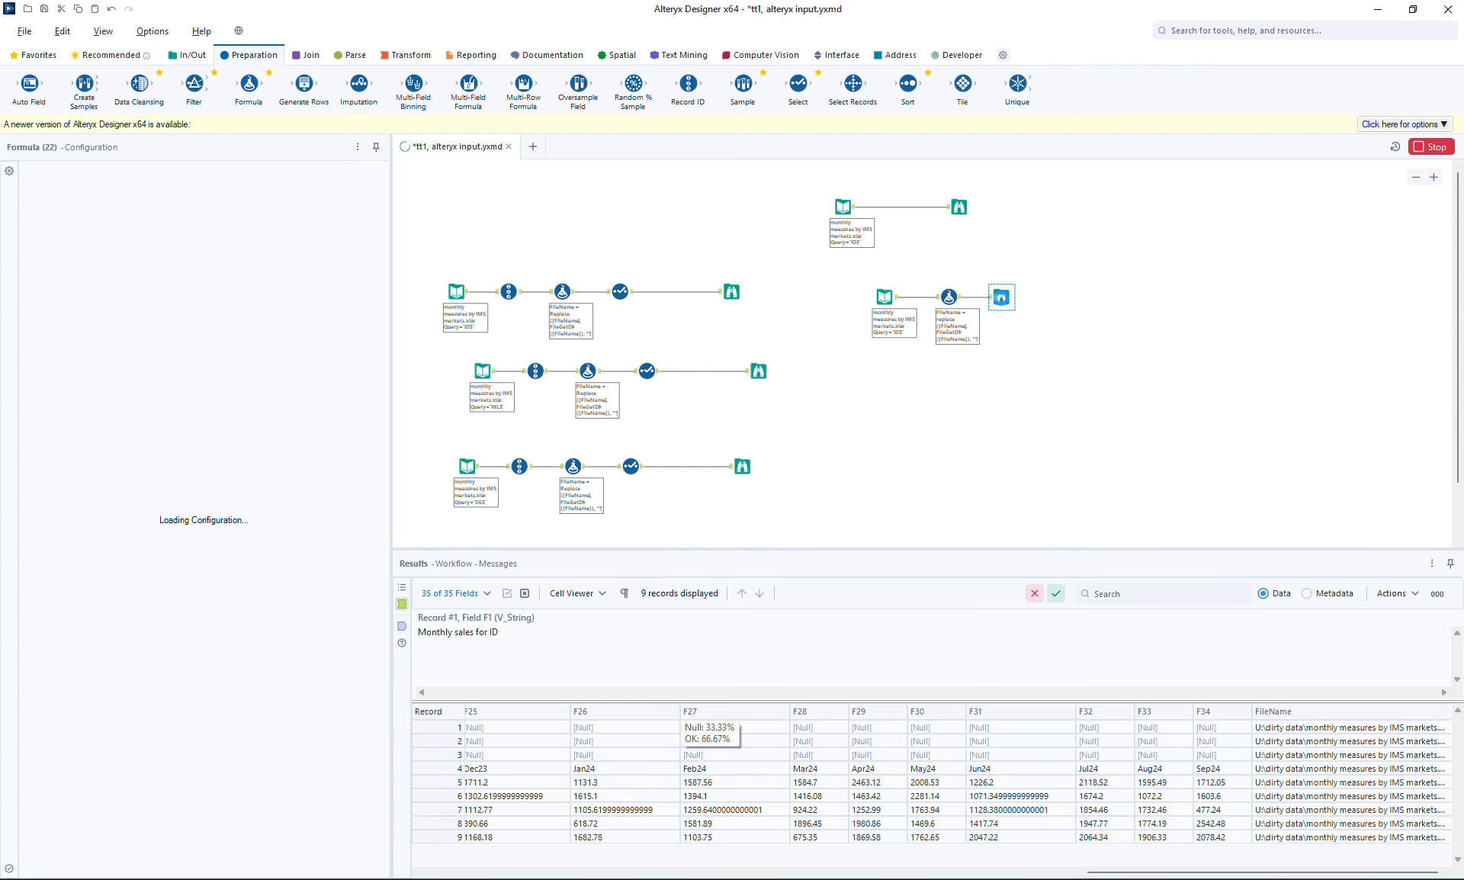
Confirm FileName now reads monthly measures by IMS markets.xlsx|||'ID$', then shift Browse right
{"action": "left_click", "coordinate": [1001, 299]}
{"action": "left_click", "coordinate": [949, 297]}
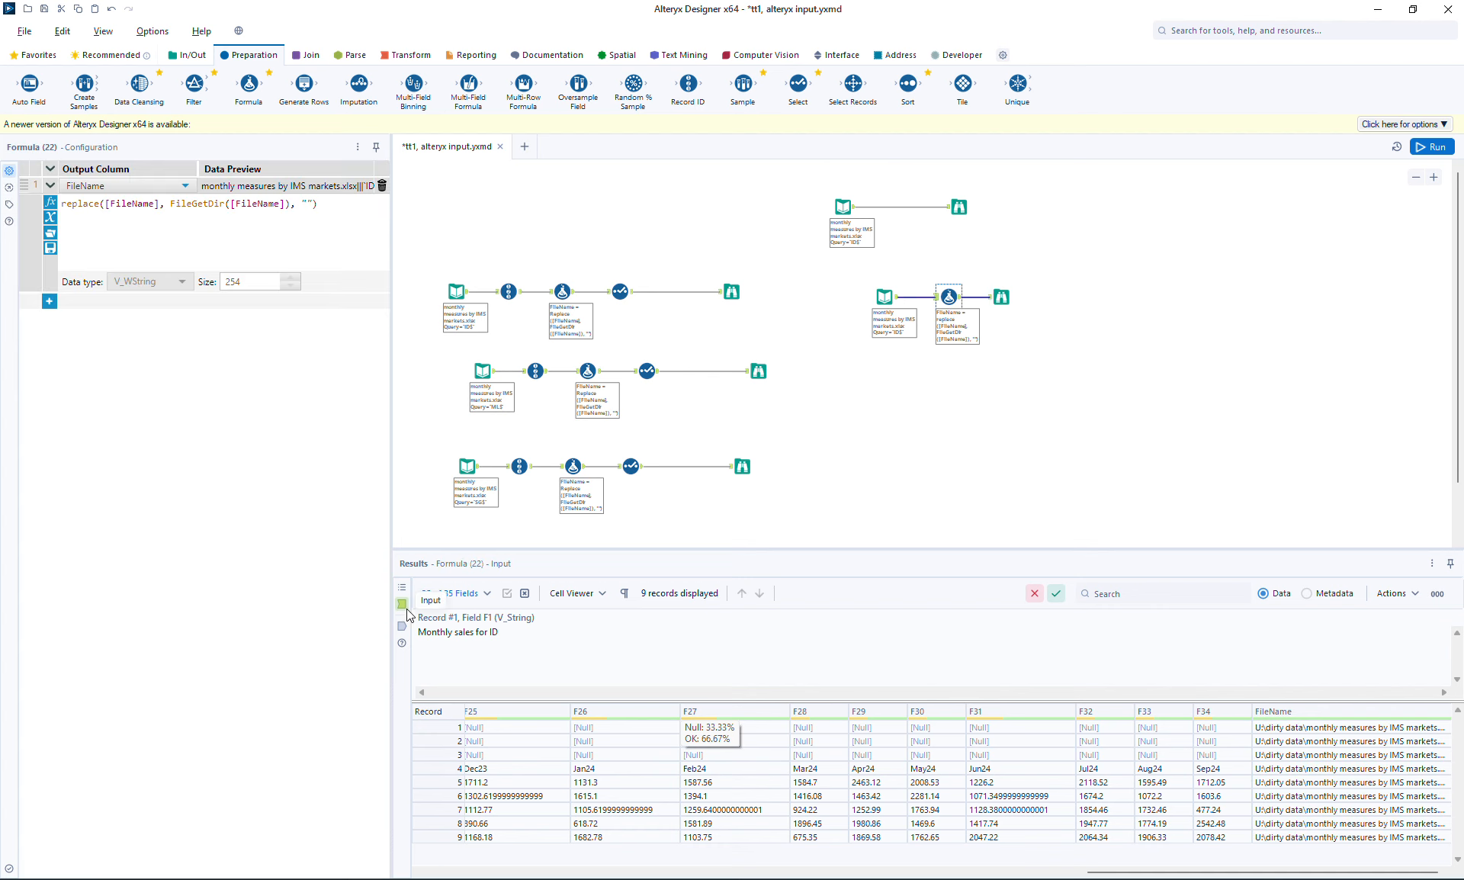
{"action": "left_click_drag", "start_coordinate": [500, 633], "coordinate": [398, 602]}
{"action": "left_click", "coordinate": [565, 596]}
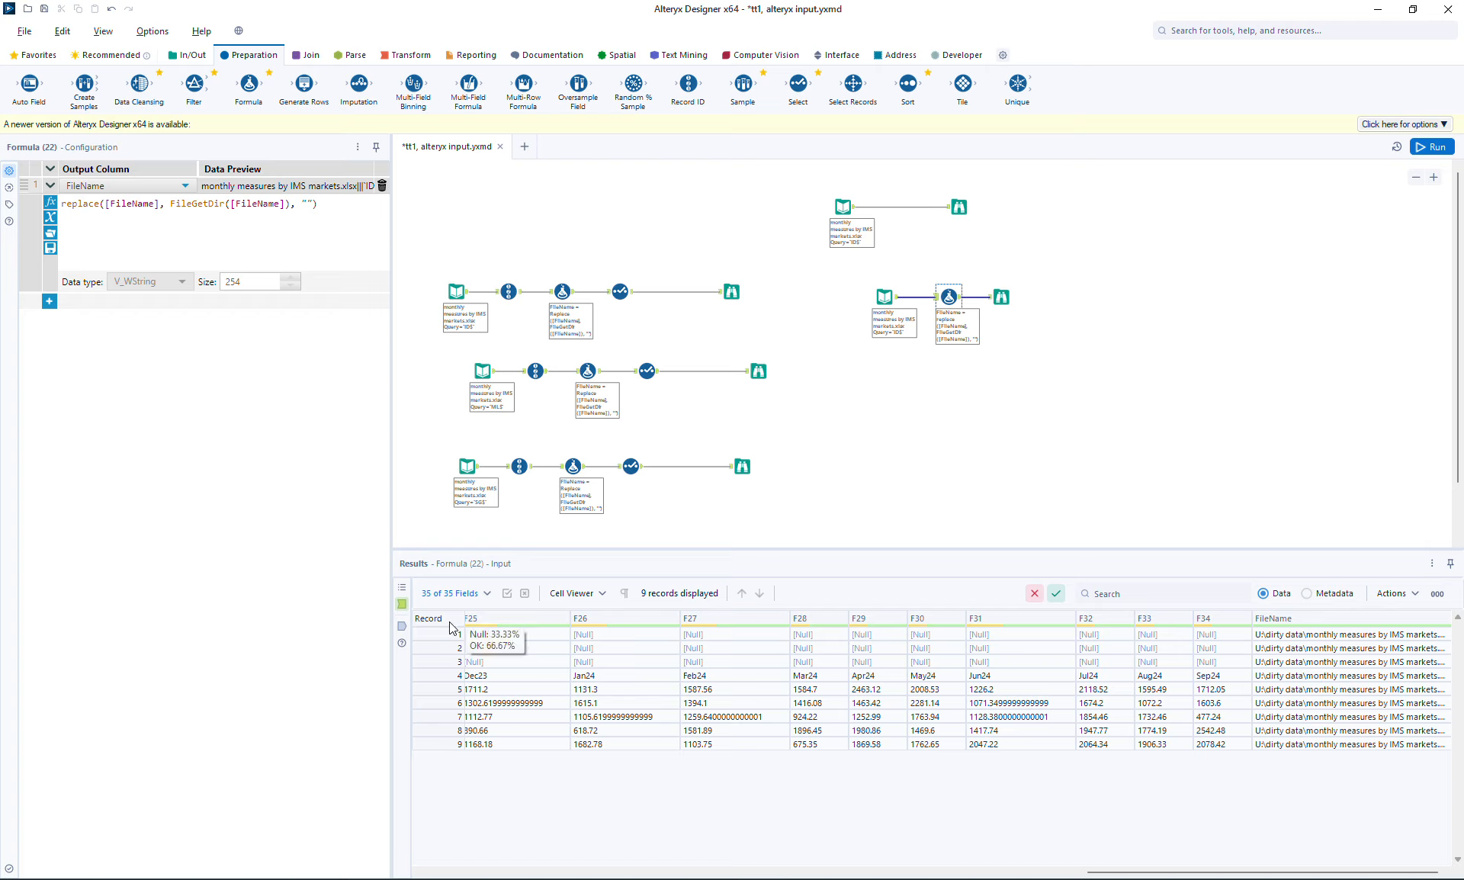
{"action": "left_click", "coordinate": [400, 624]}
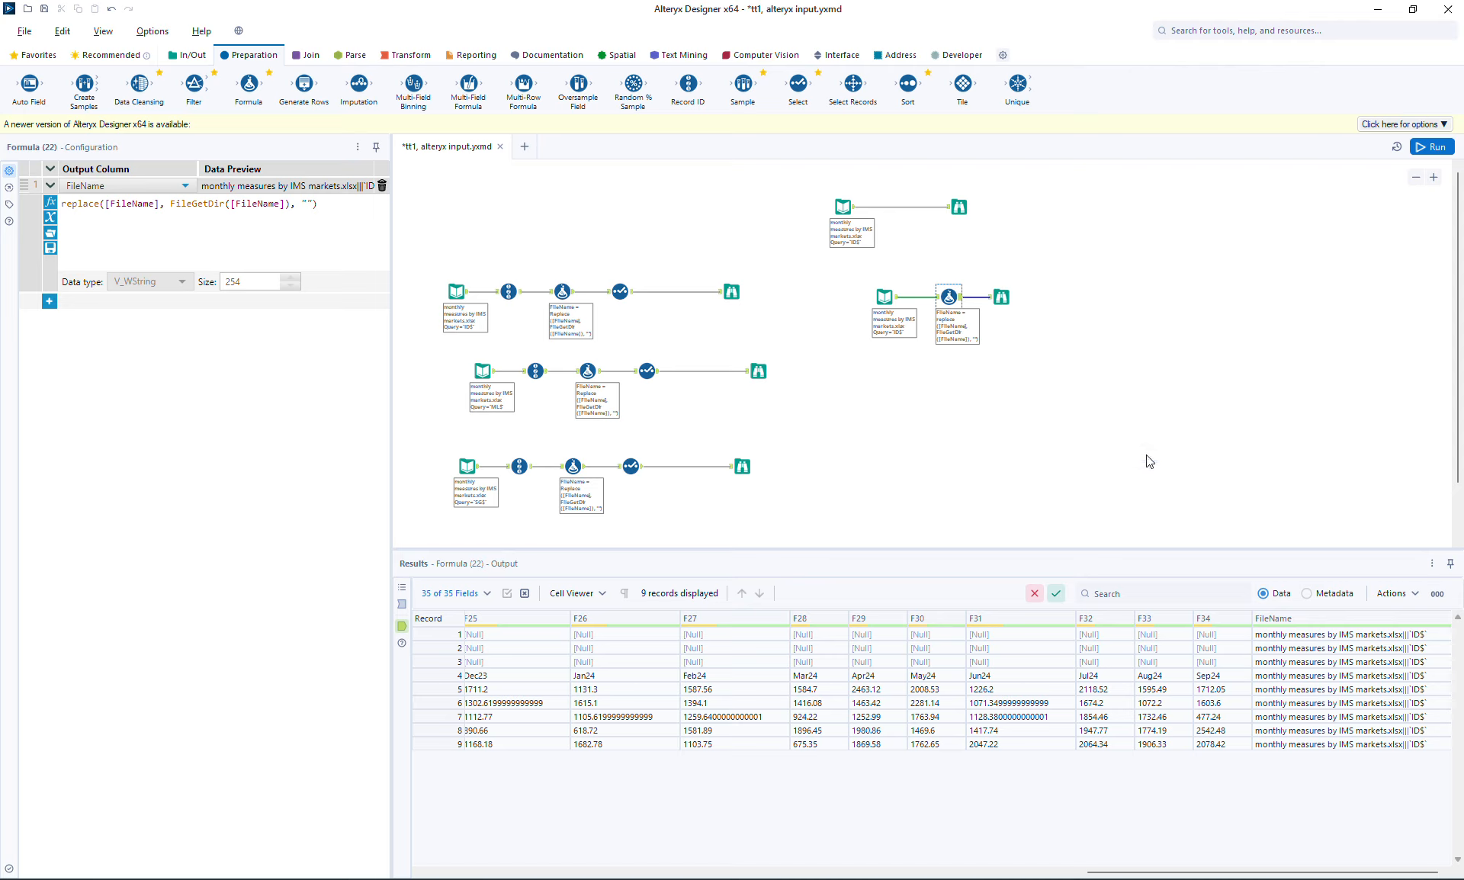
{"action": "left_click", "coordinate": [1001, 296]}
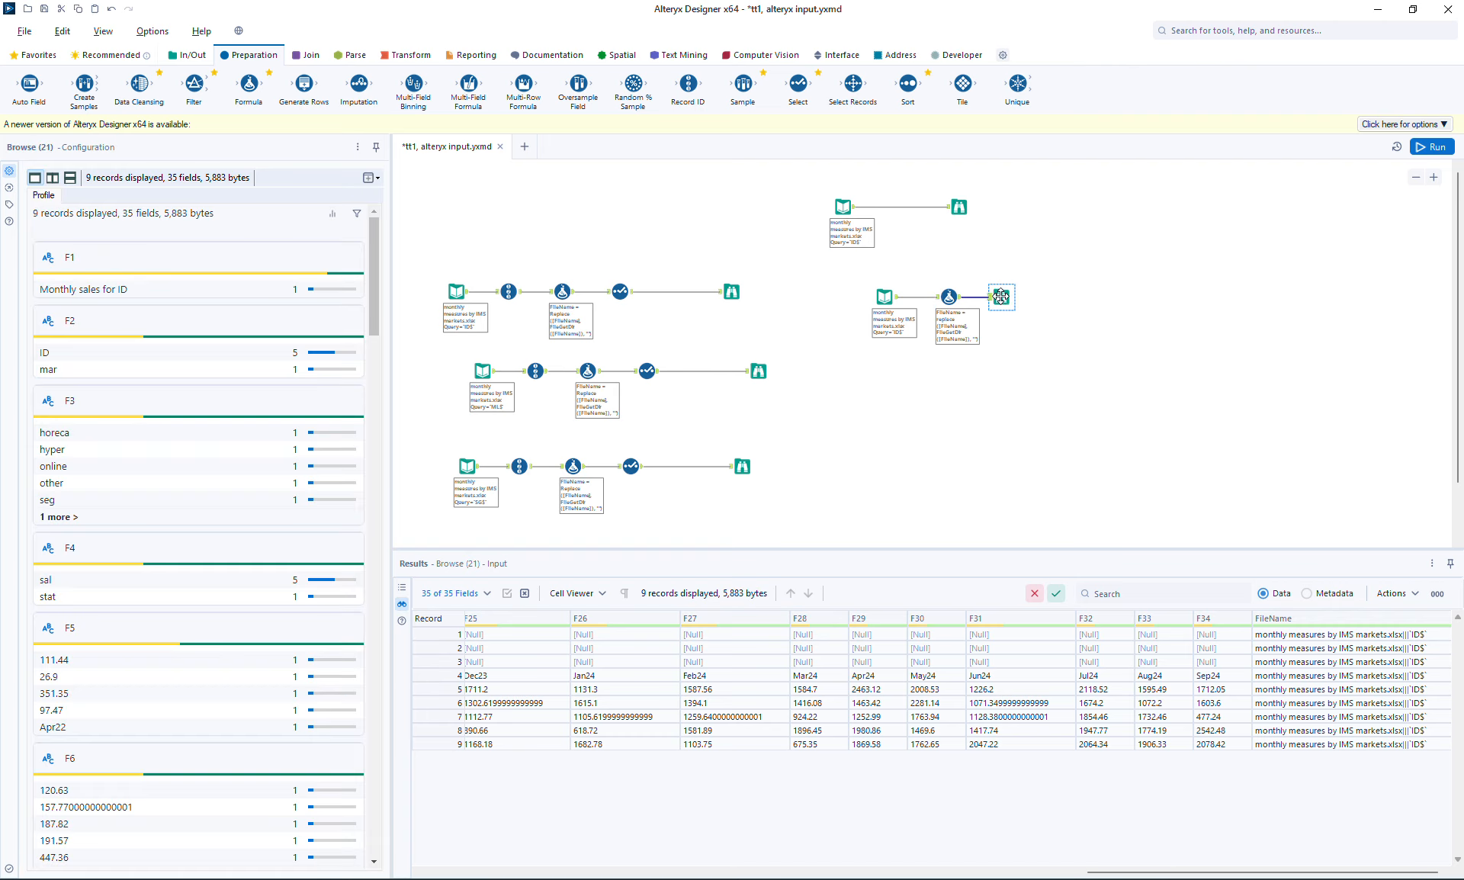
{"action": "left_click_drag", "start_coordinate": [1006, 301], "coordinate": [1095, 303]}
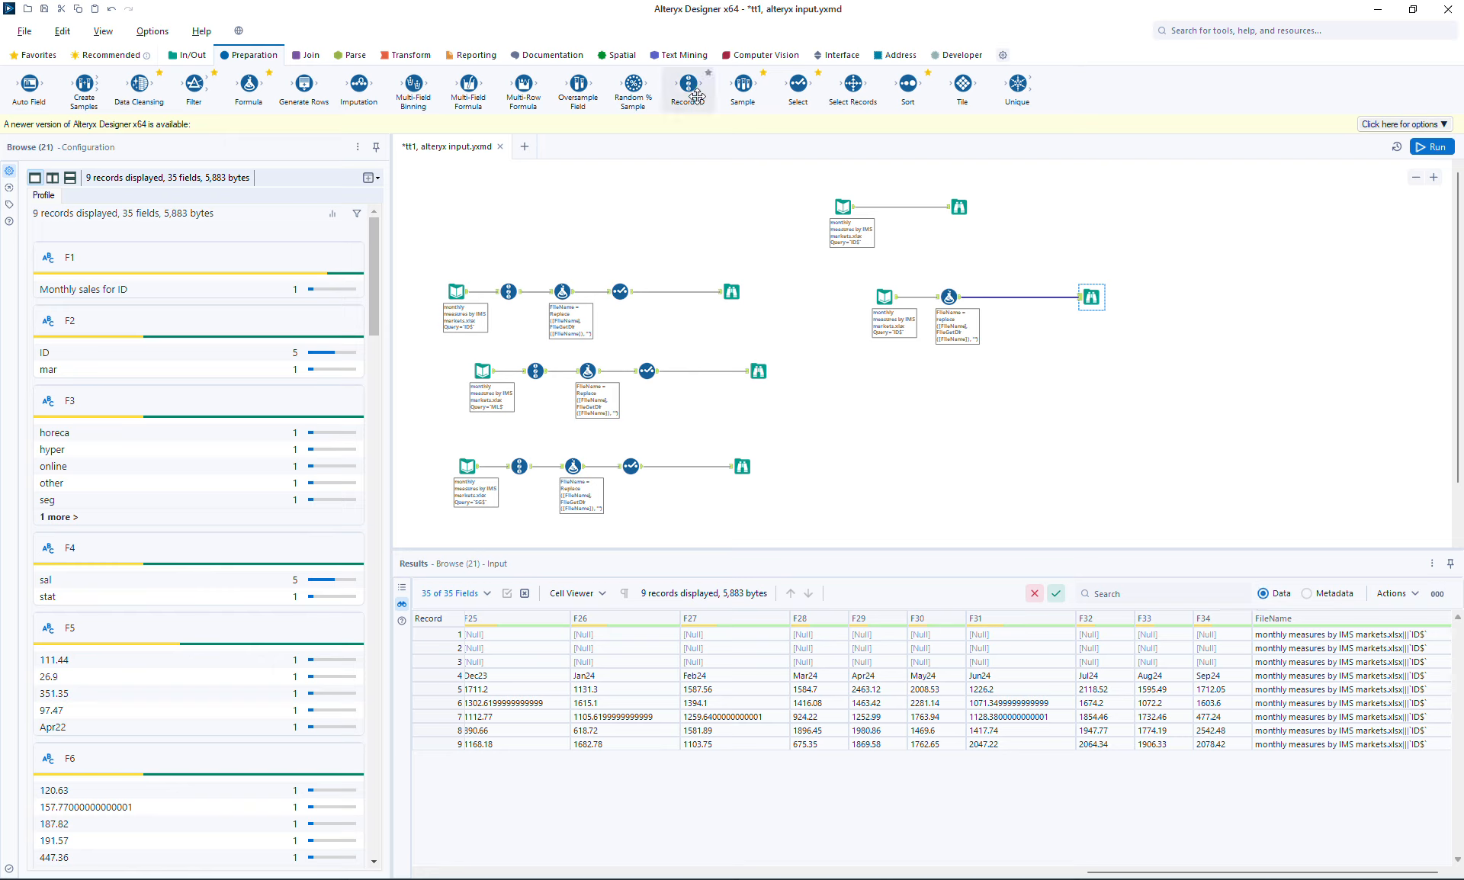
Insert a Record ID tool between the input and Formula, renaming its column to RowNum
{"action": "left_click_drag", "start_coordinate": [689, 85], "coordinate": [917, 296]}
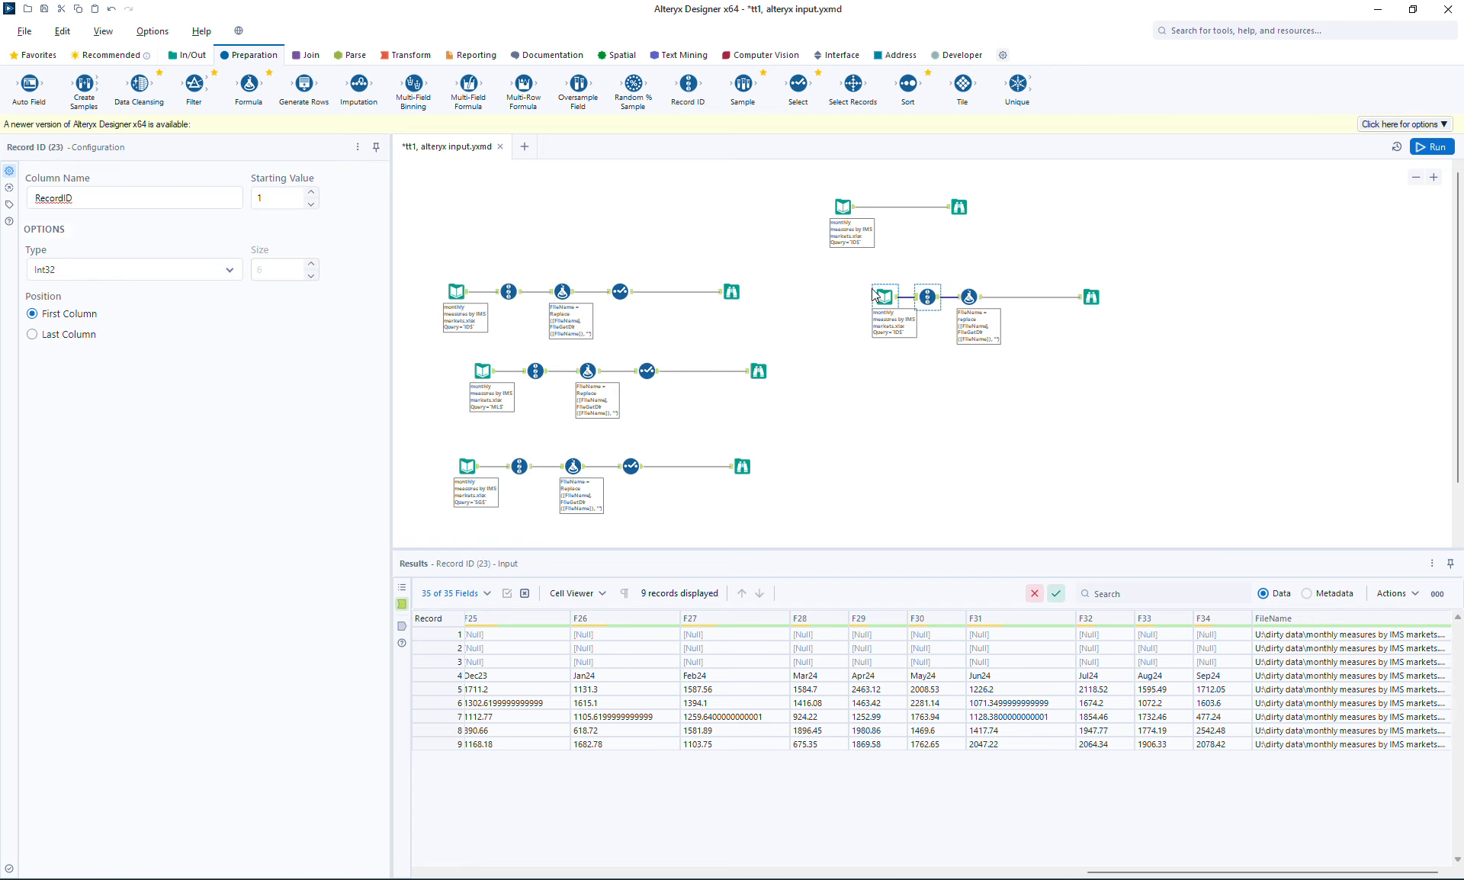
{"action": "left_click_drag", "start_coordinate": [147, 194], "coordinate": [4, 203]}
{"action": "type", "text": "Ru"}
Add a Select tool before Browse, move FileName to the top of the fields, and run
{"action": "left_click_drag", "start_coordinate": [798, 84], "coordinate": [1022, 305]}
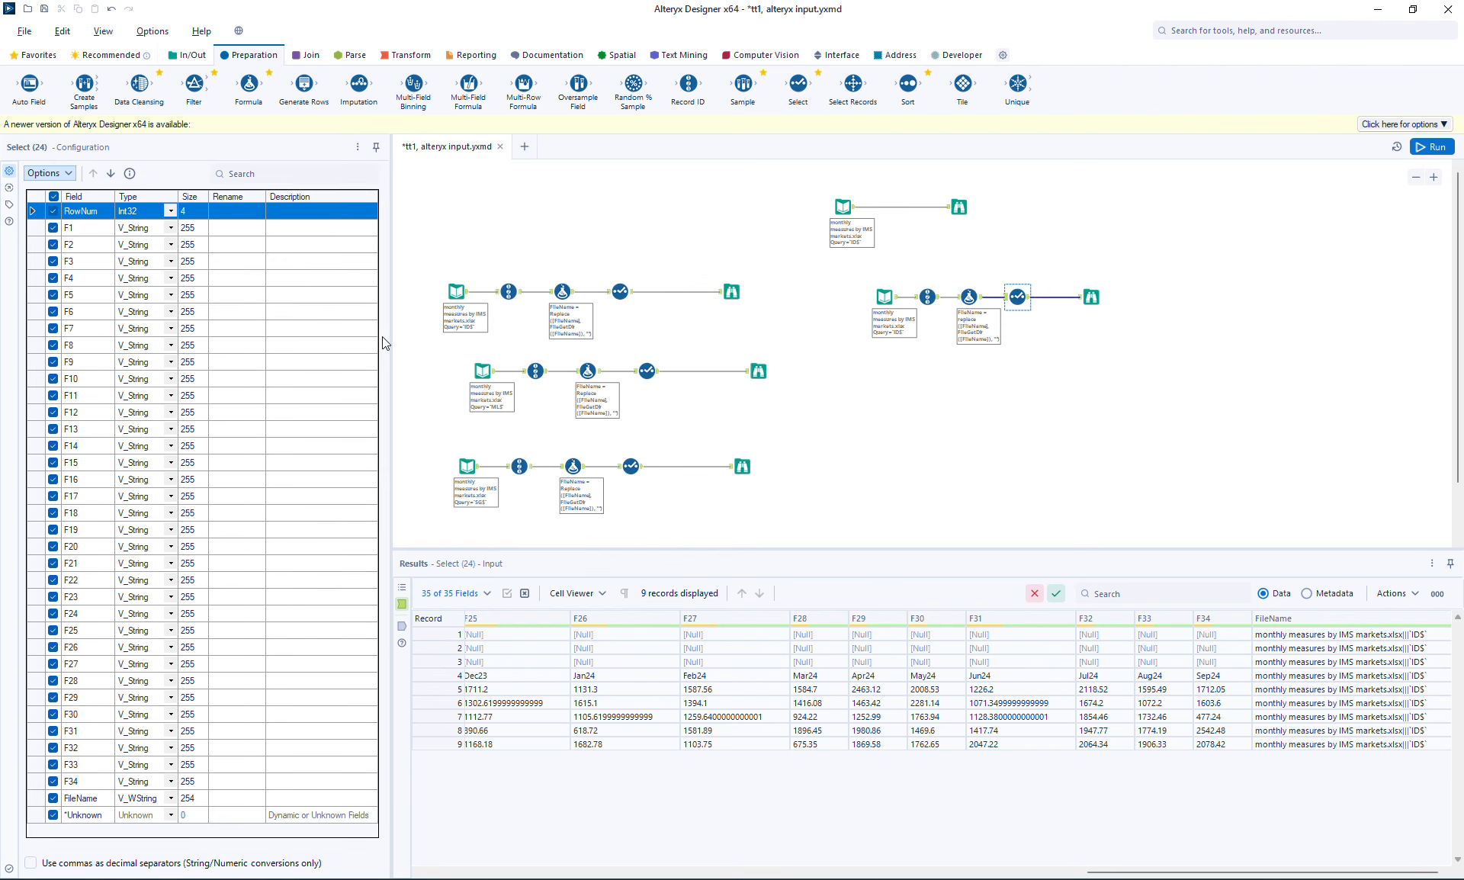
{"action": "left_click", "coordinate": [87, 801]}
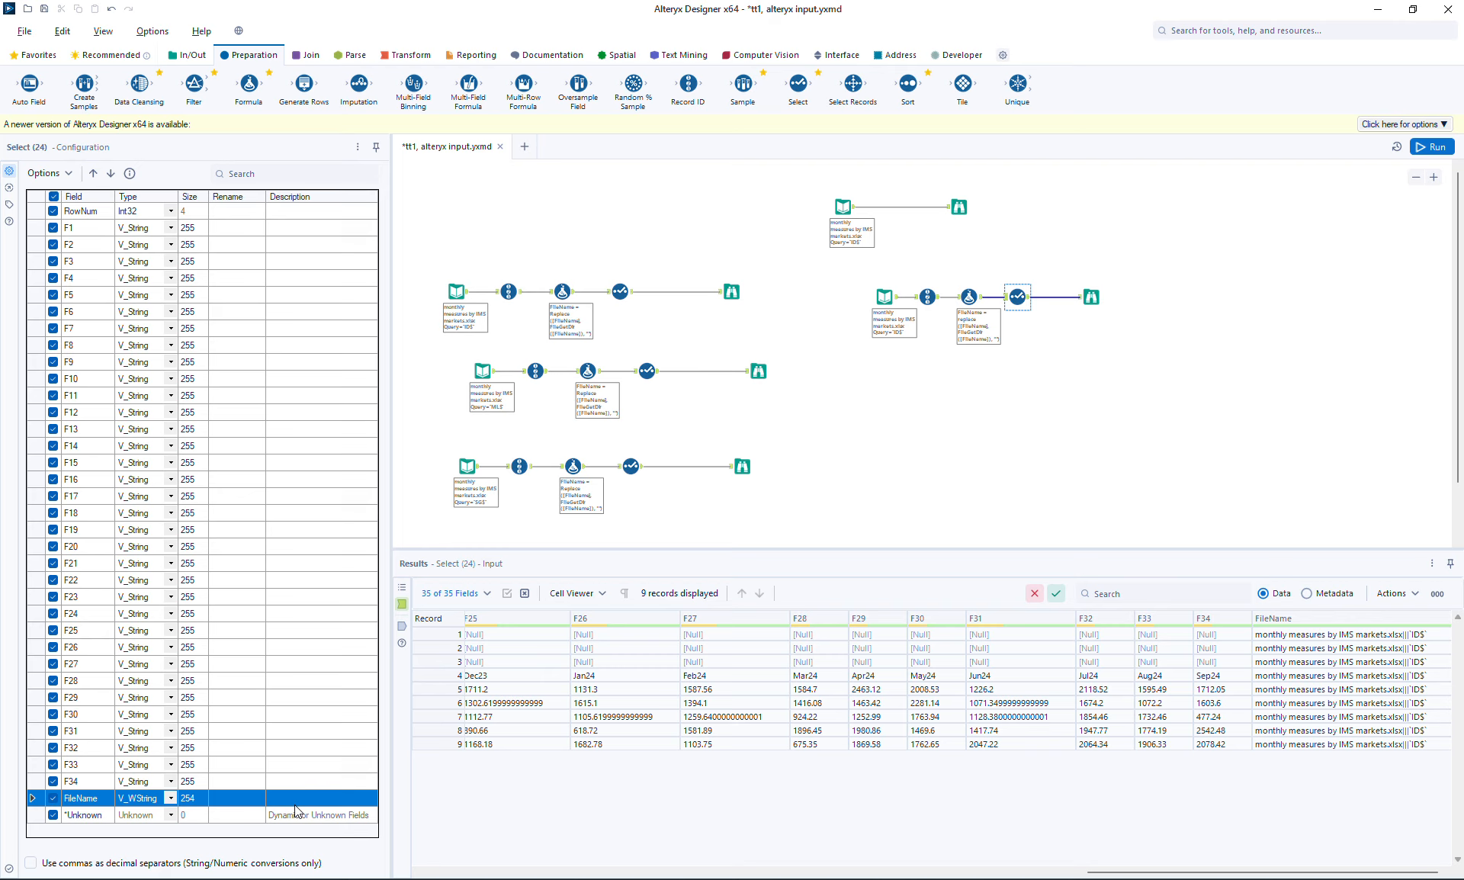
{"action": "left_click", "coordinate": [67, 175]}
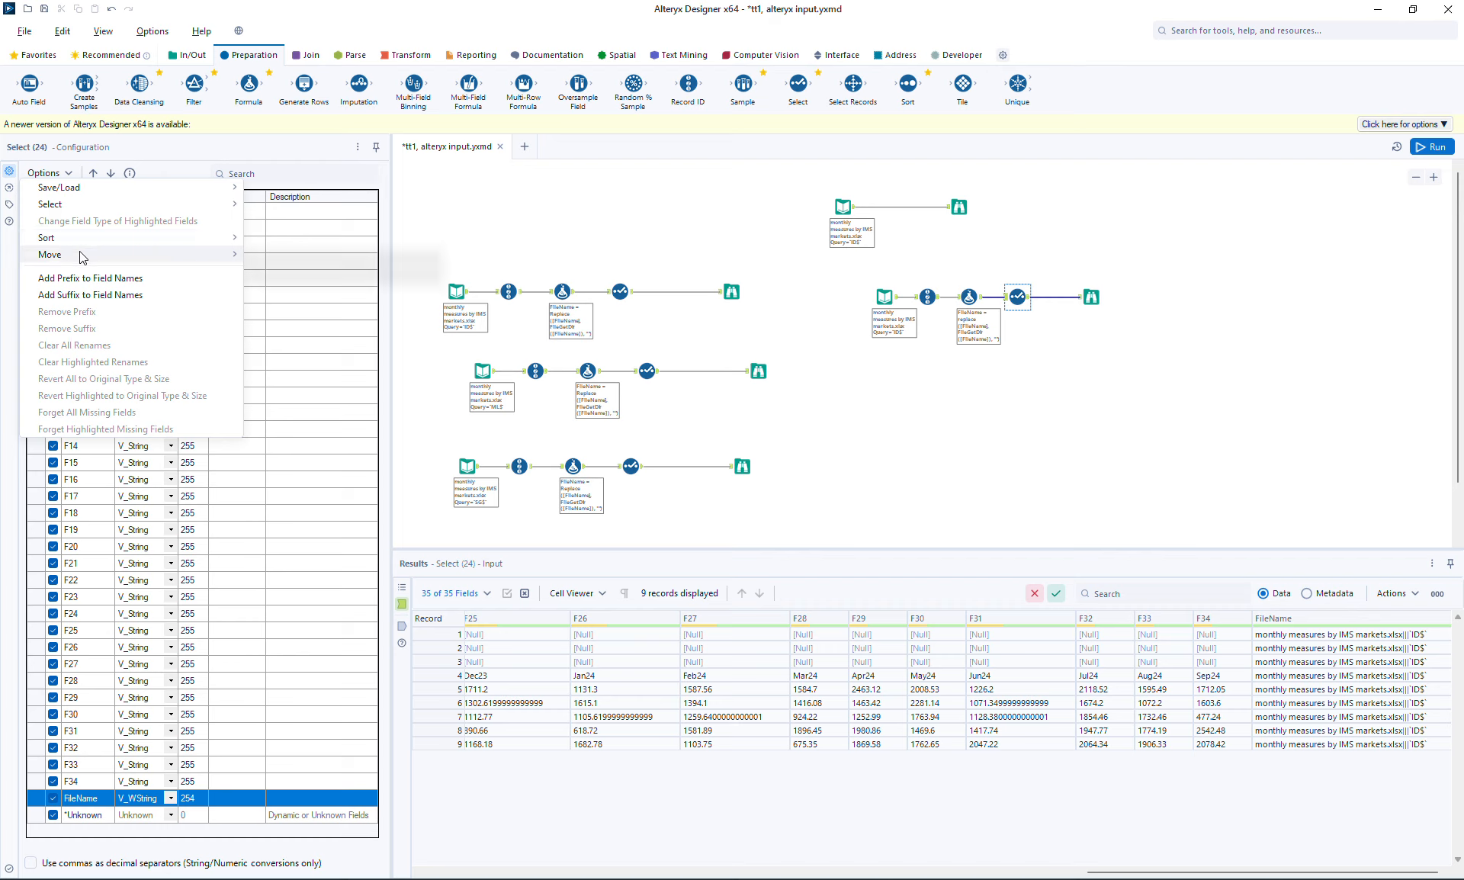
{"action": "mouse_move", "coordinate": [88, 254]}
{"action": "left_click", "coordinate": [334, 257]}
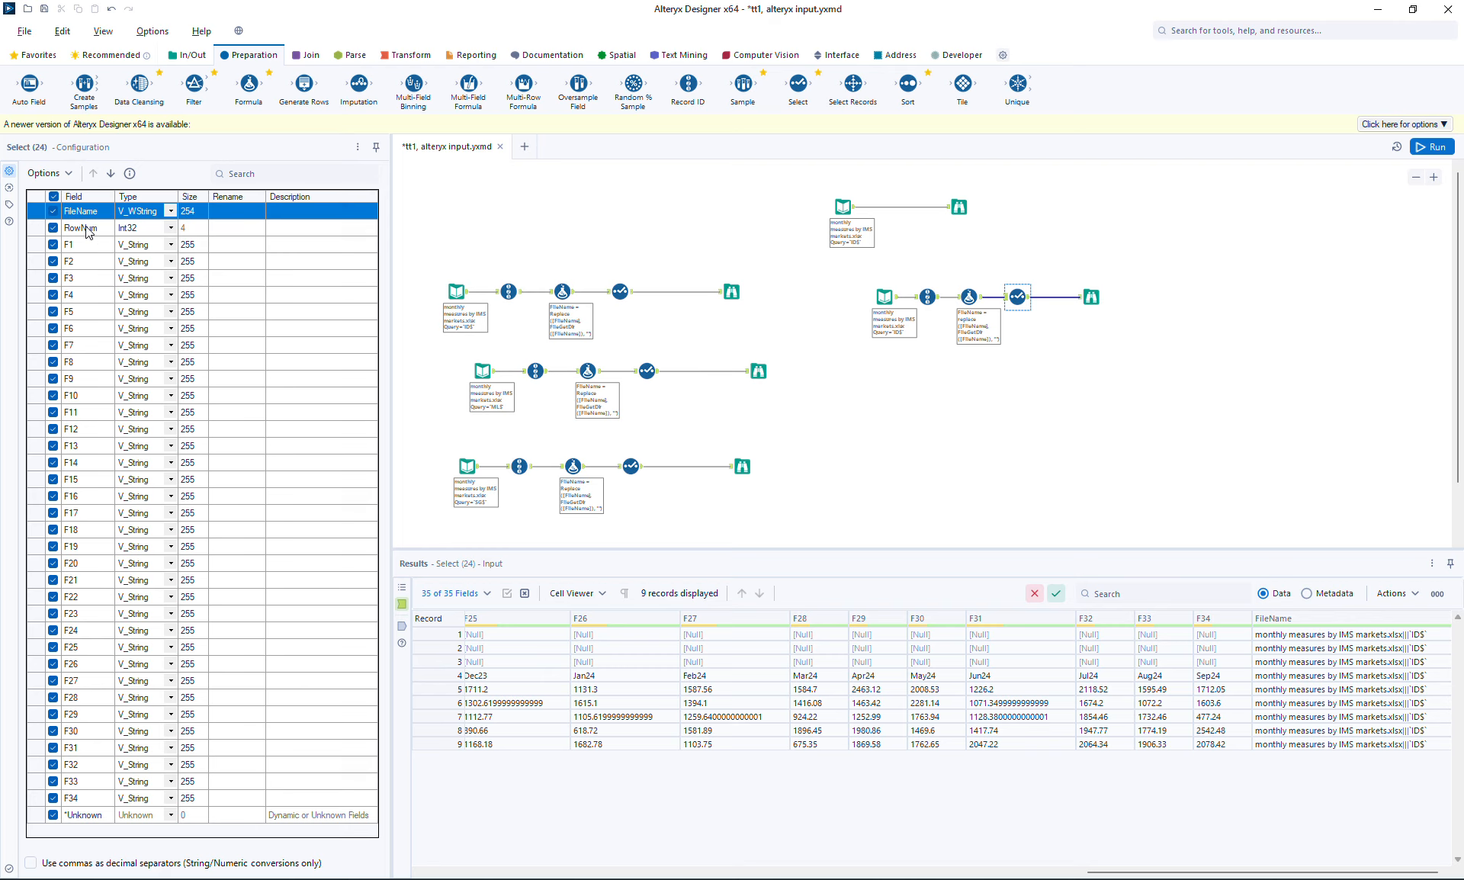
{"action": "left_click", "coordinate": [1424, 152]}
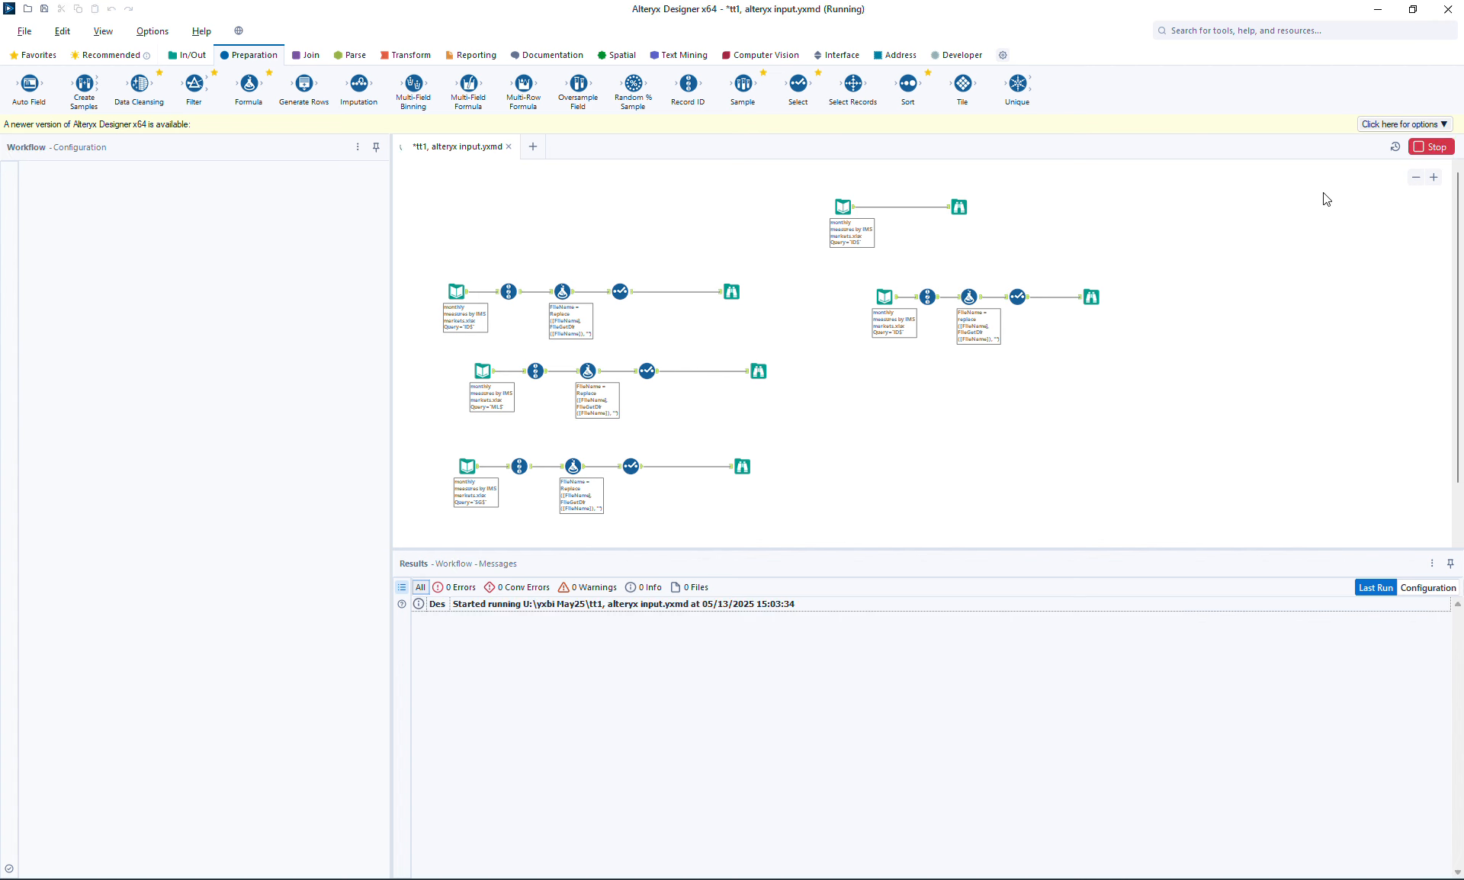
Show the right-hand Browse output scrolled to its first columns, FileName then RowNum 1–9
{"action": "left_click", "coordinate": [1086, 299]}
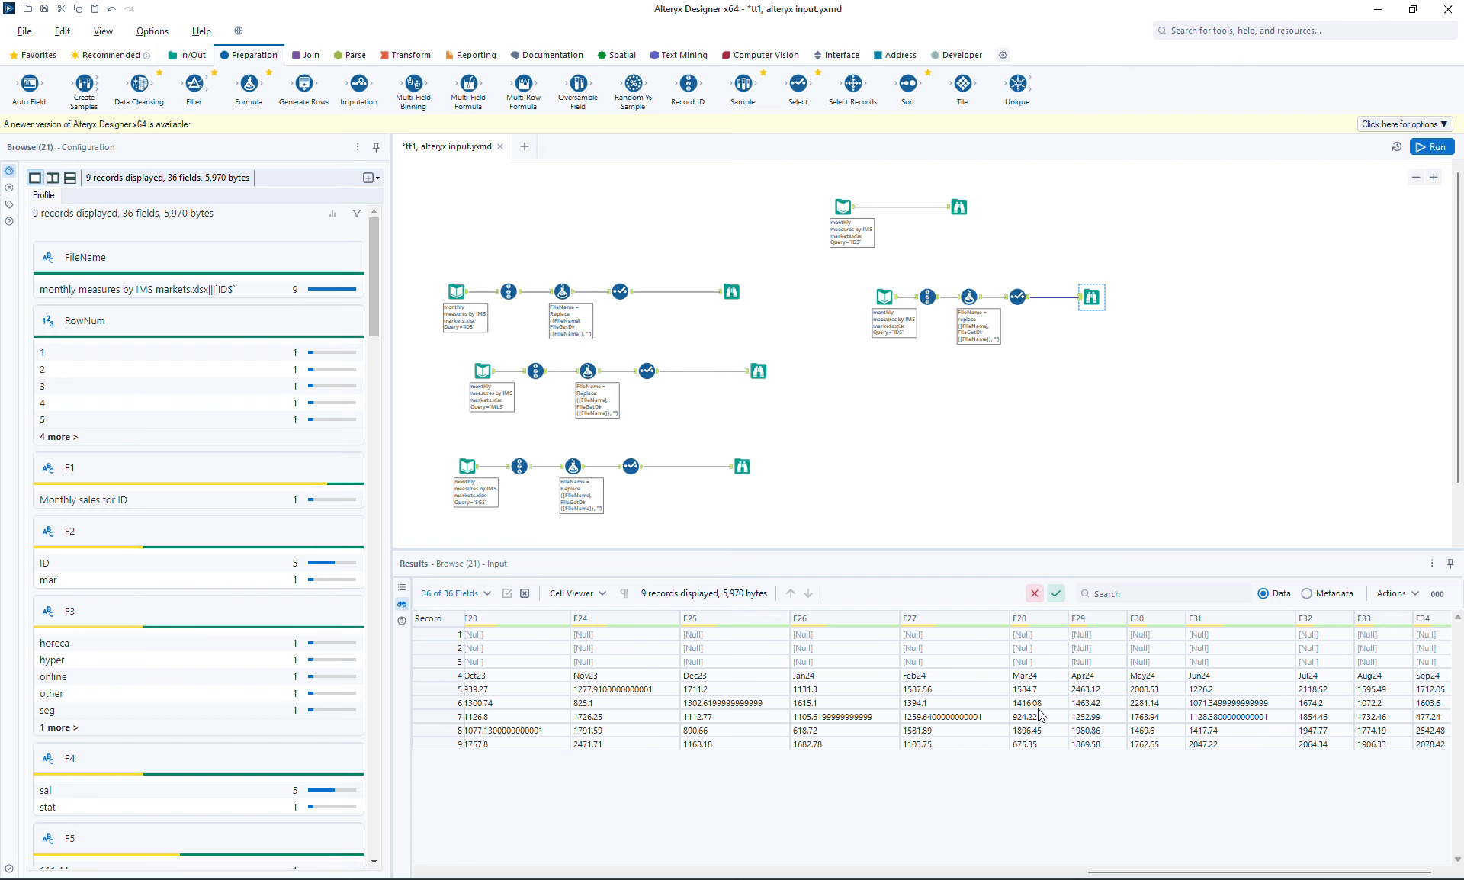
{"action": "left_click_drag", "start_coordinate": [1153, 871], "coordinate": [487, 874]}
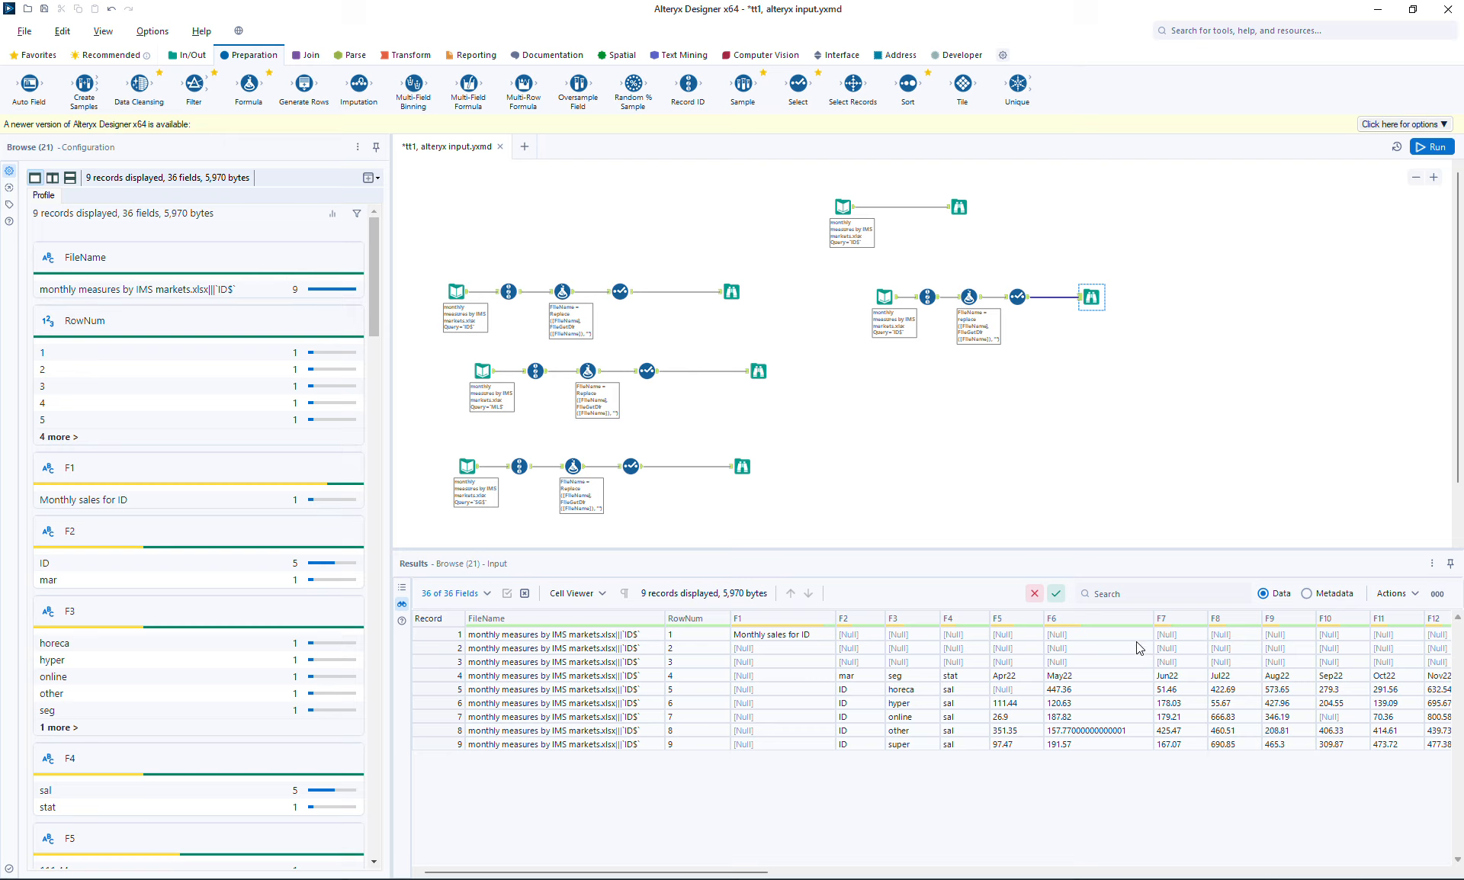
{"action": "left_click", "coordinate": [959, 207]}
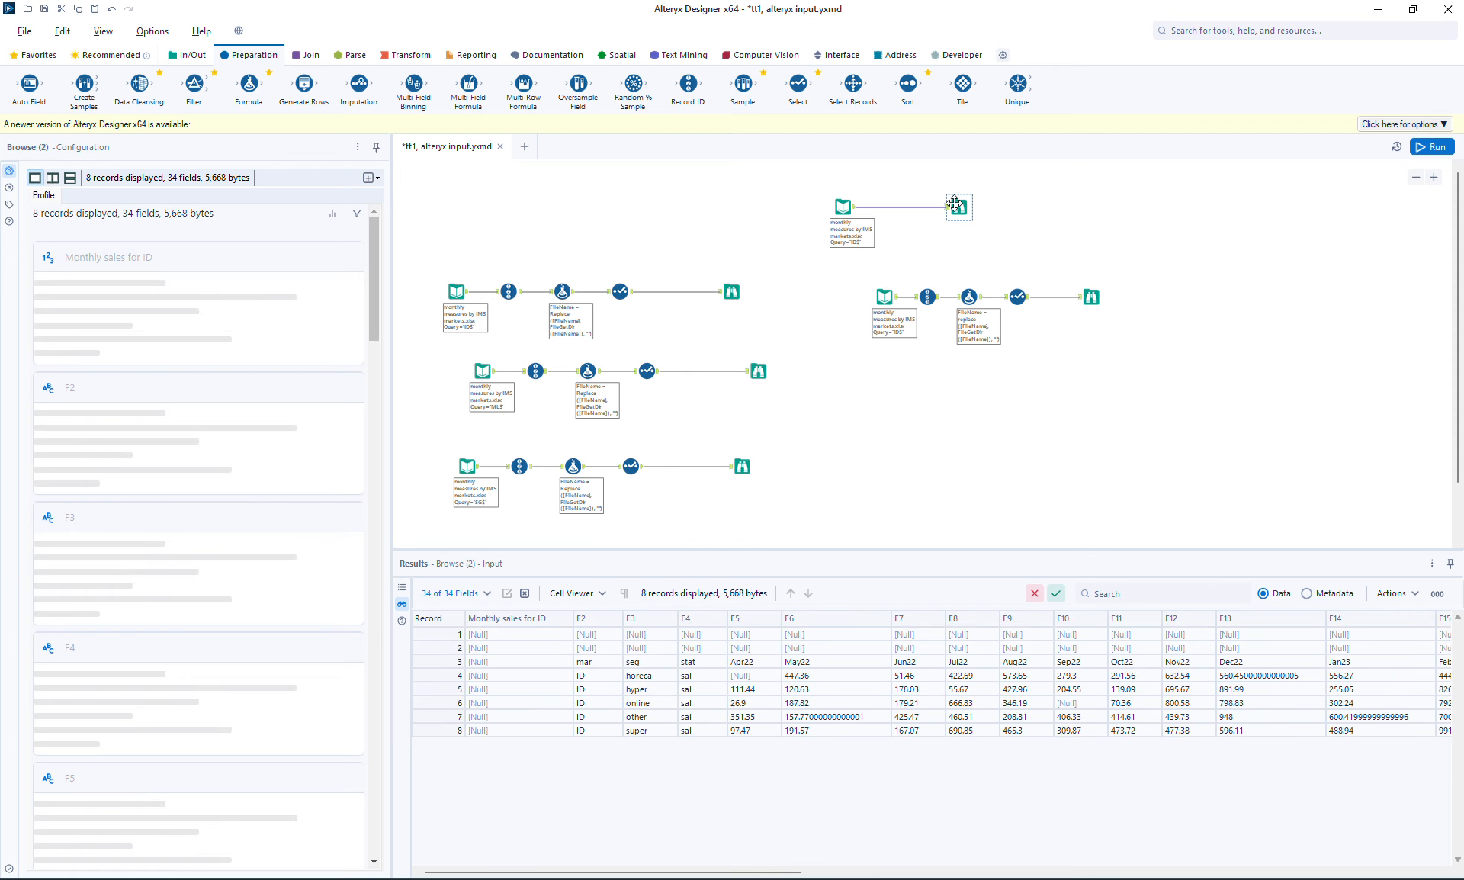
{"action": "left_click", "coordinate": [1093, 299]}
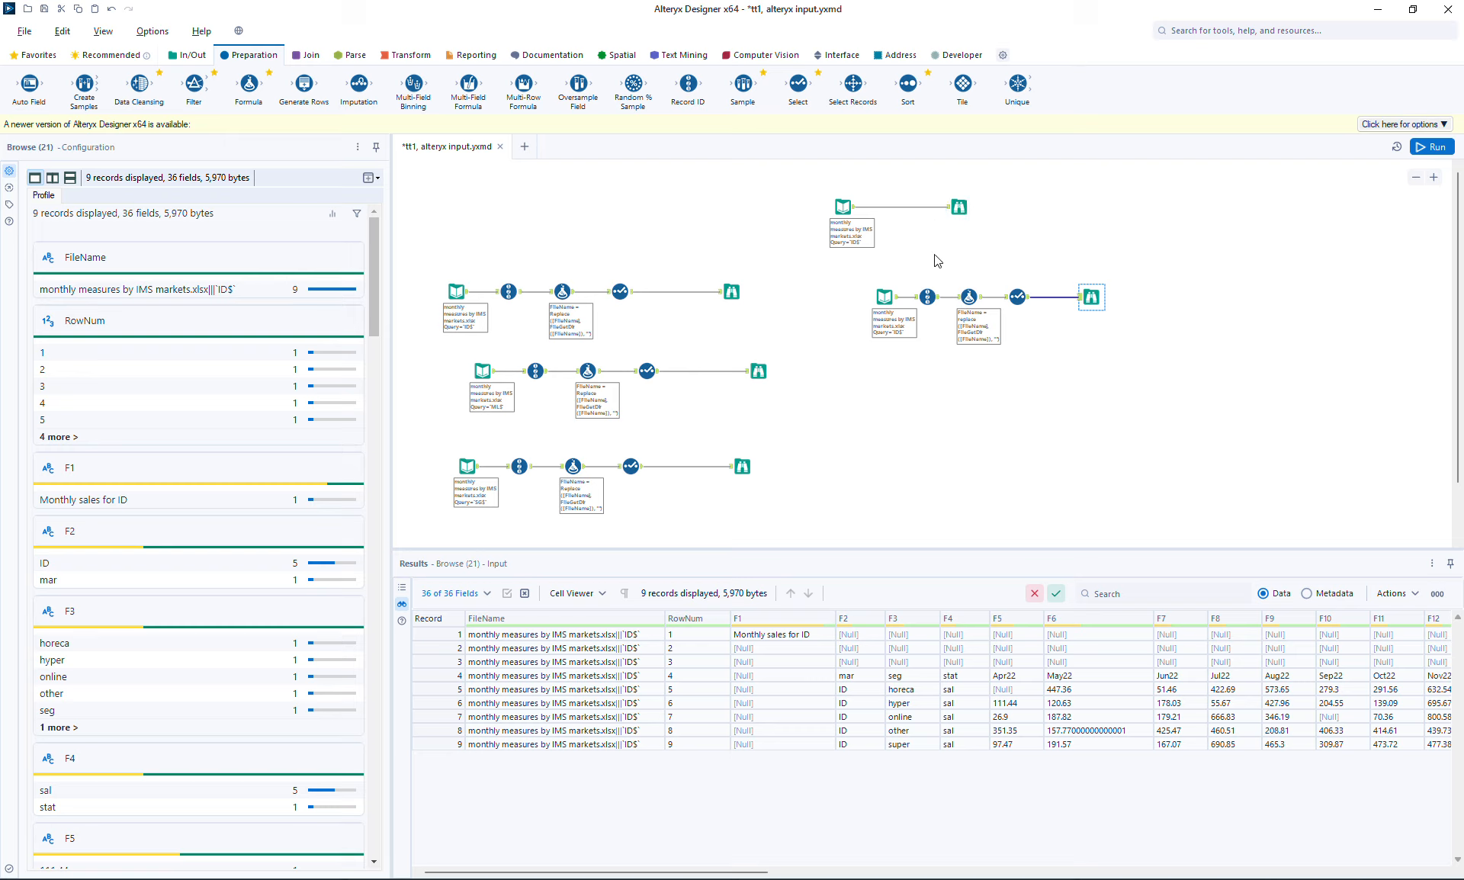
{"action": "left_click", "coordinate": [732, 291]}
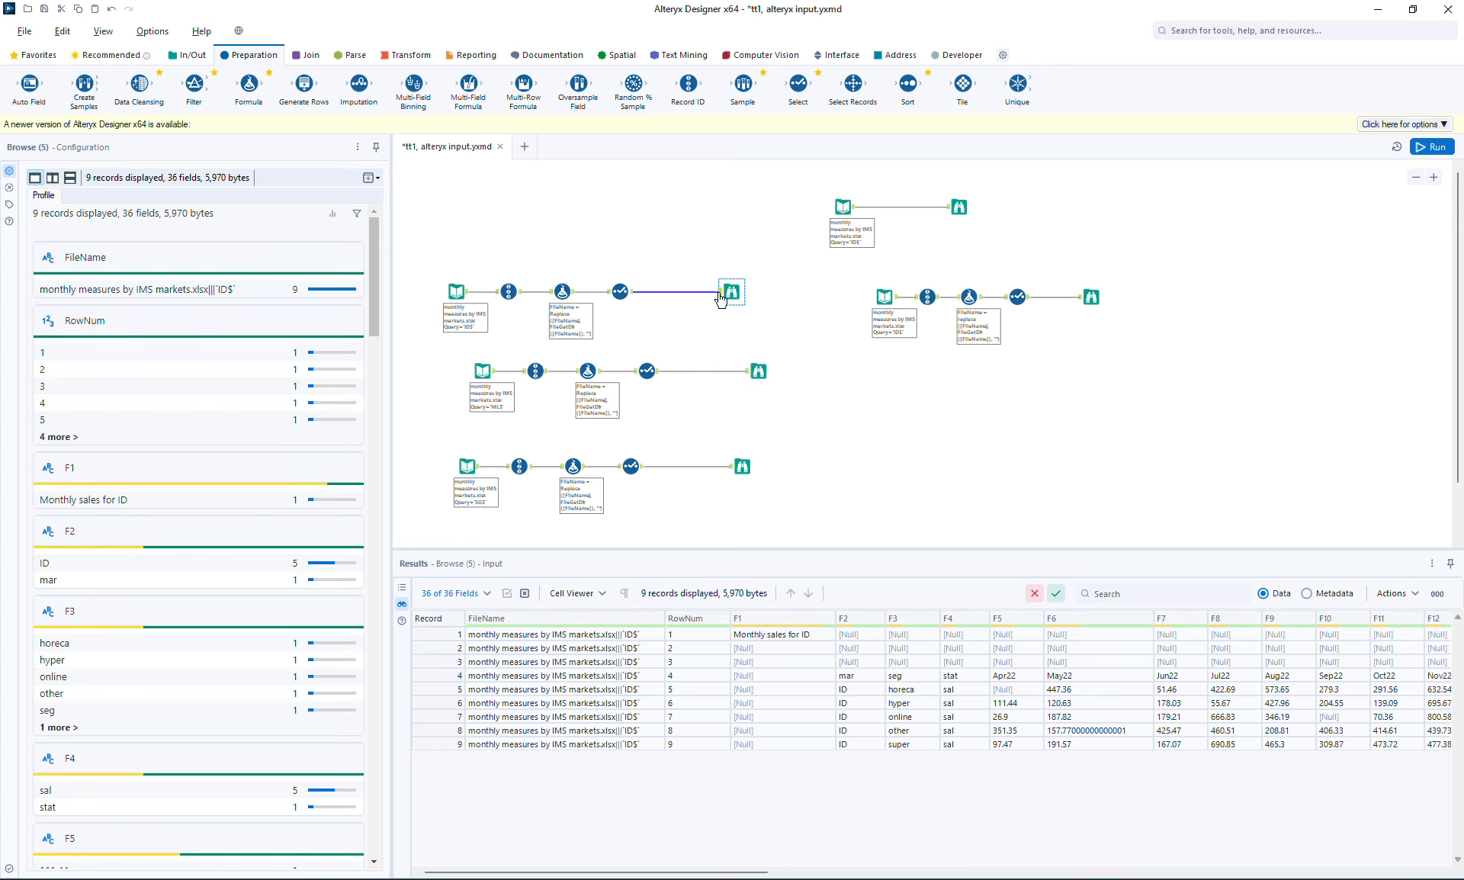
{"action": "left_click", "coordinate": [755, 374]}
{"action": "left_click", "coordinate": [742, 465]}
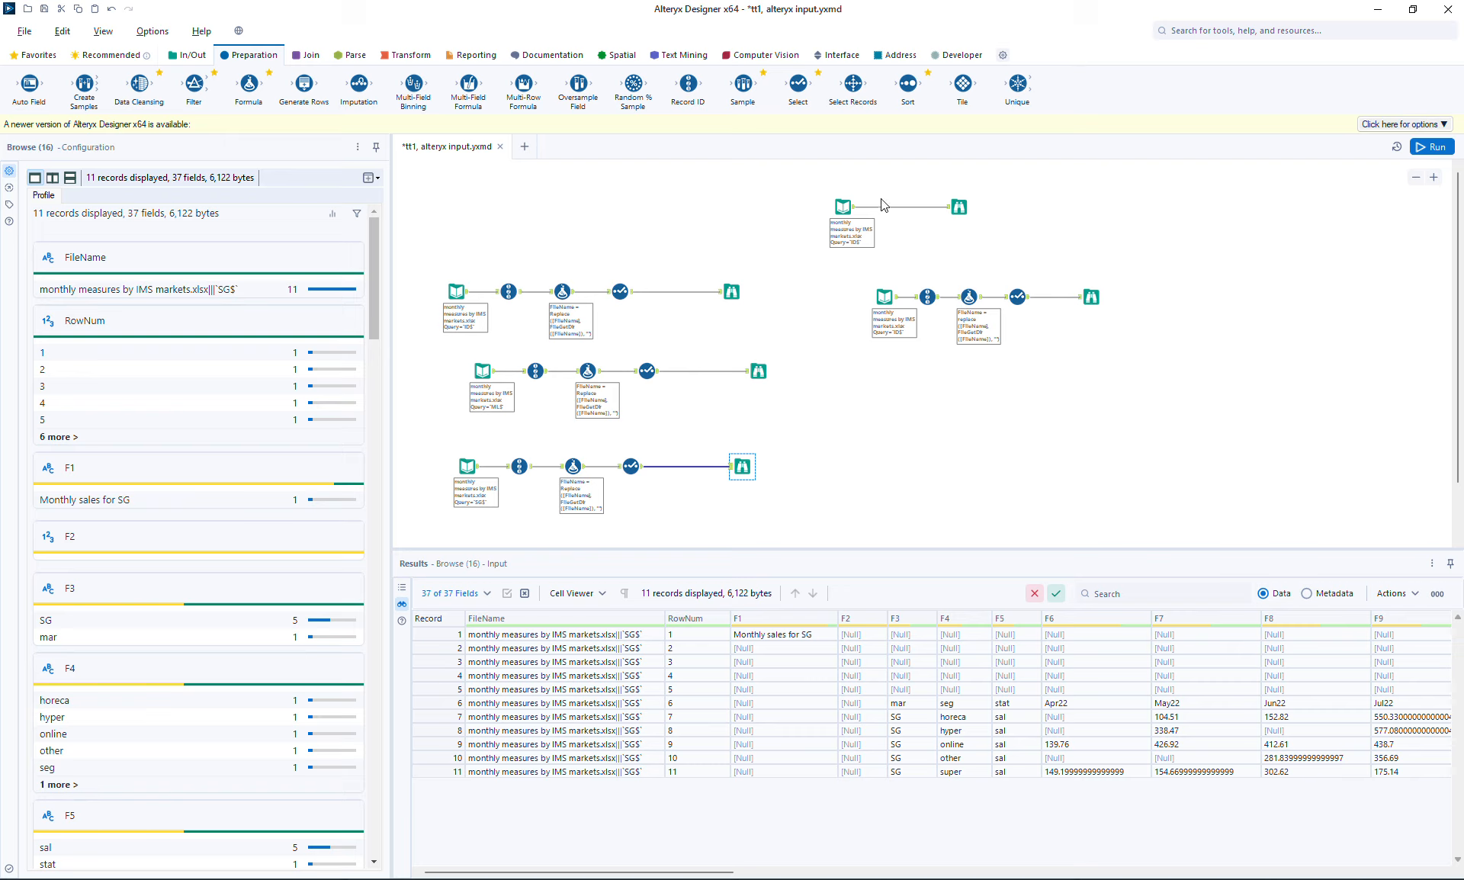
{"action": "left_click", "coordinate": [1092, 297]}
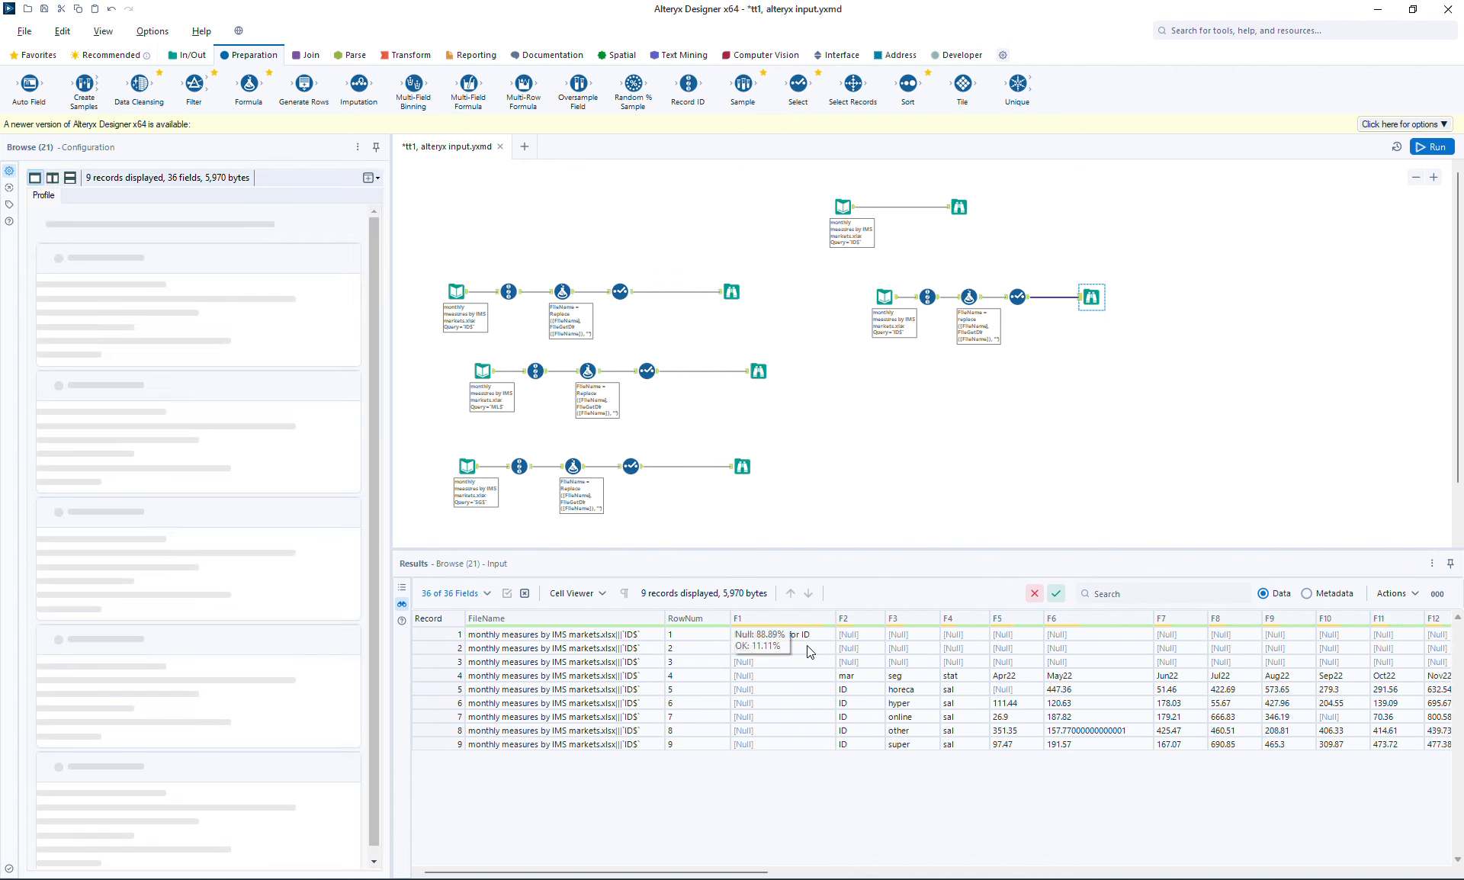